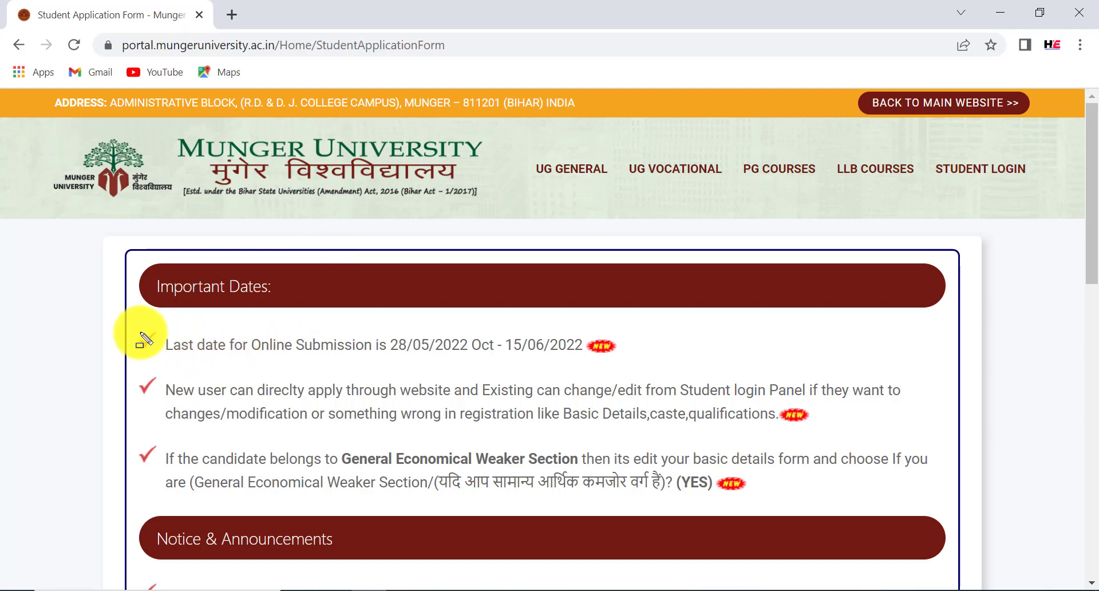
{"action": "mouse_move", "coordinate": [139, 332]}
{"action": "left_mouse_down"}
{"action": "mouse_move", "coordinate": [362, 358]}
{"action": "mouse_move", "coordinate": [635, 364]}
{"action": "left_mouse_up"}
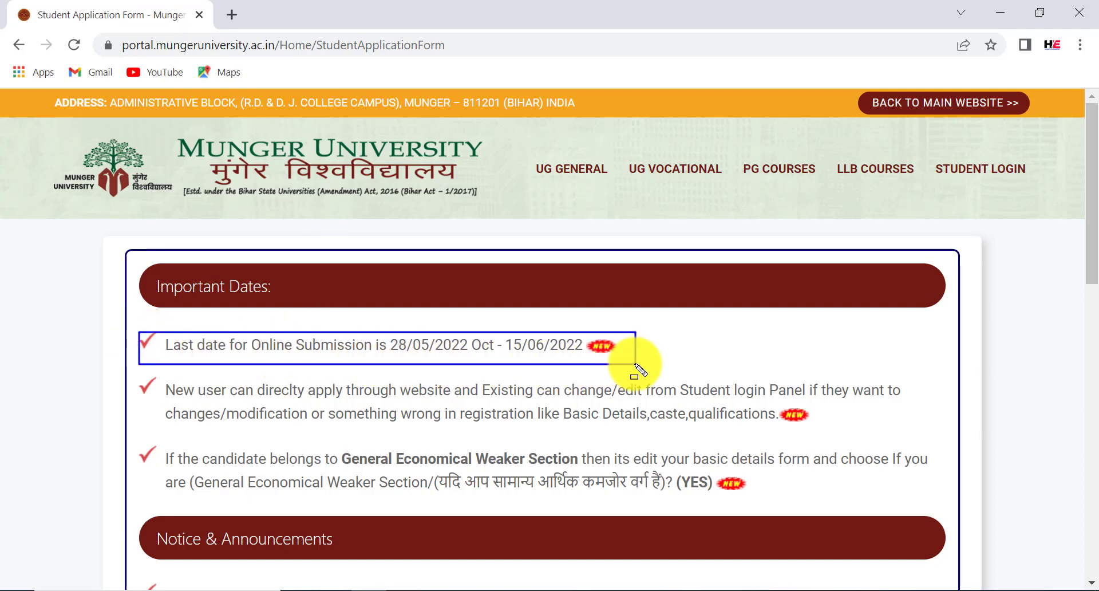
{"action": "mouse_move", "coordinate": [381, 333]}
{"action": "left_mouse_down"}
{"action": "mouse_move", "coordinate": [392, 346]}
{"action": "mouse_move", "coordinate": [478, 361]}
{"action": "mouse_move", "coordinate": [610, 364]}
{"action": "left_mouse_up"}
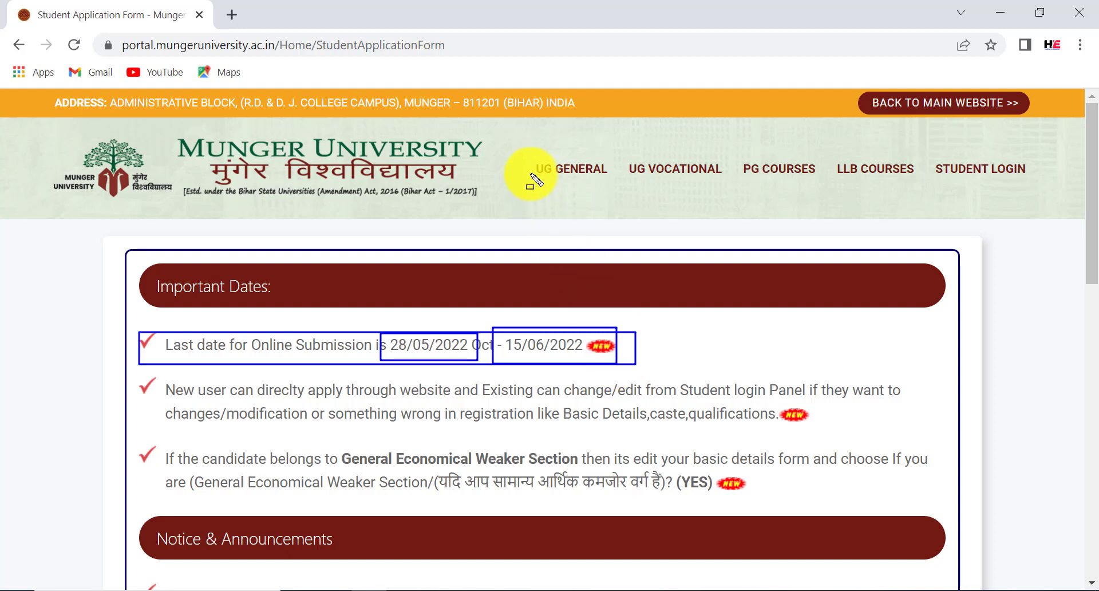
{"action": "left_click_drag", "start_coordinate": [522, 158], "coordinate": [618, 193]}
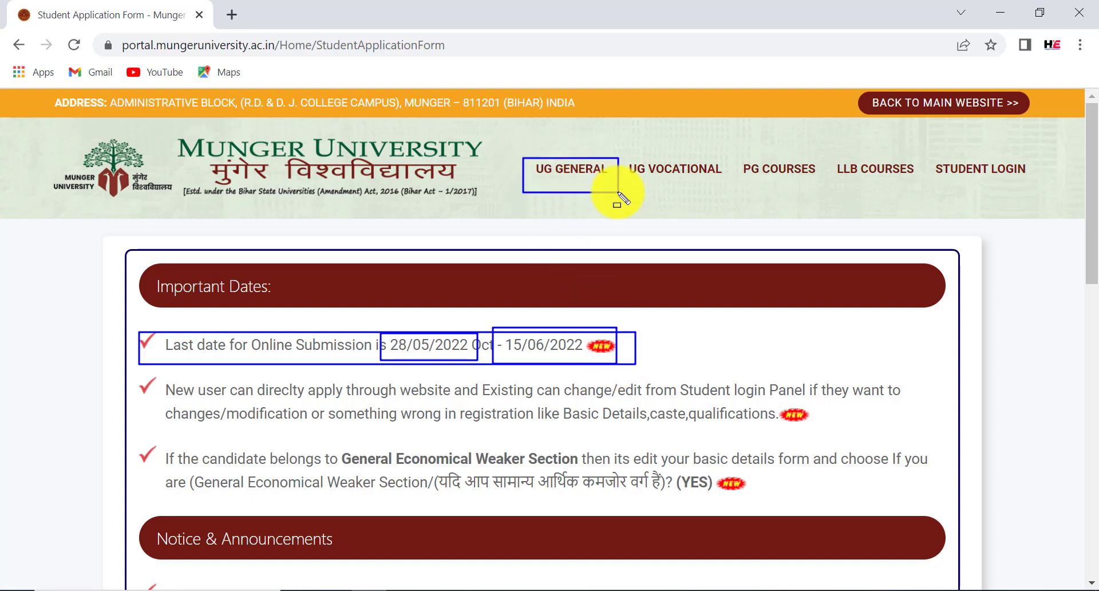
{"action": "mouse_move", "coordinate": [623, 153]}
{"action": "left_mouse_down"}
{"action": "mouse_move", "coordinate": [661, 178]}
{"action": "mouse_move", "coordinate": [727, 179]}
{"action": "left_mouse_up"}
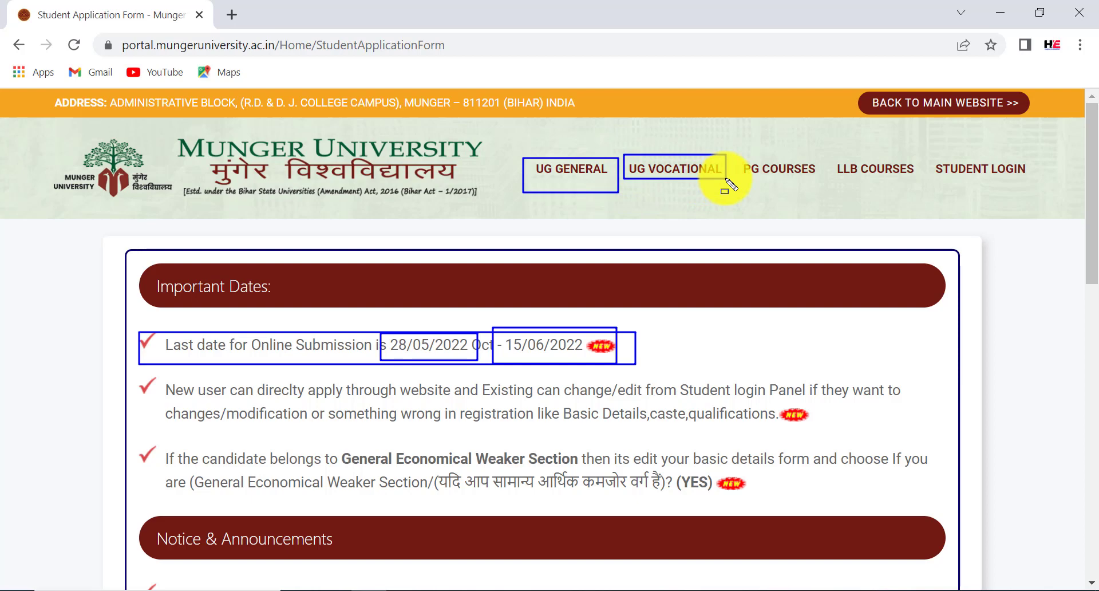
{"action": "left_click_drag", "start_coordinate": [726, 179], "coordinate": [815, 188]}
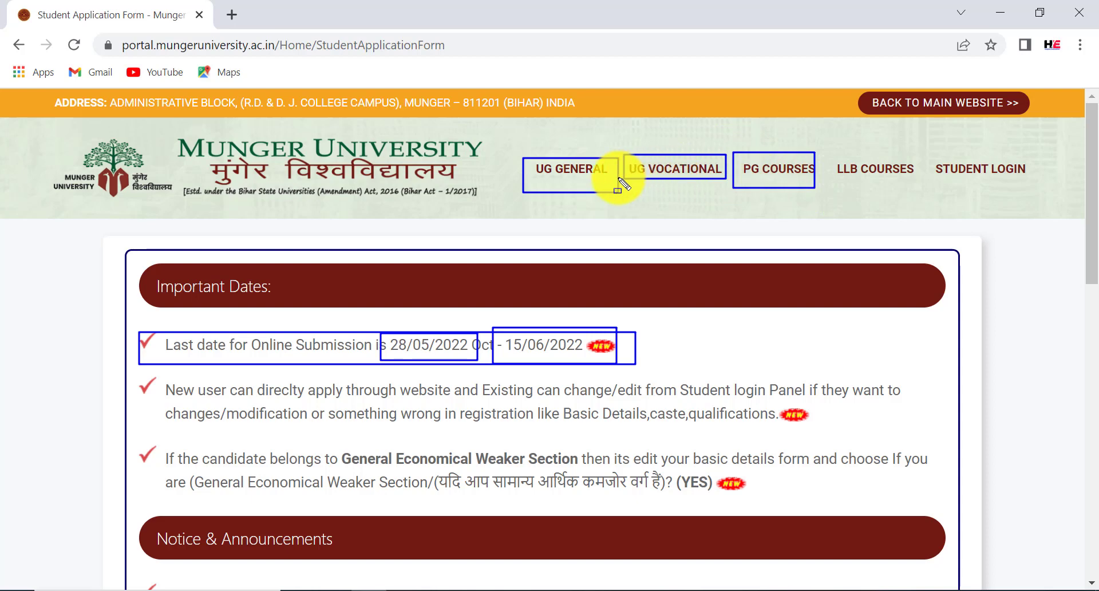
{"action": "key", "text": "Escape"}
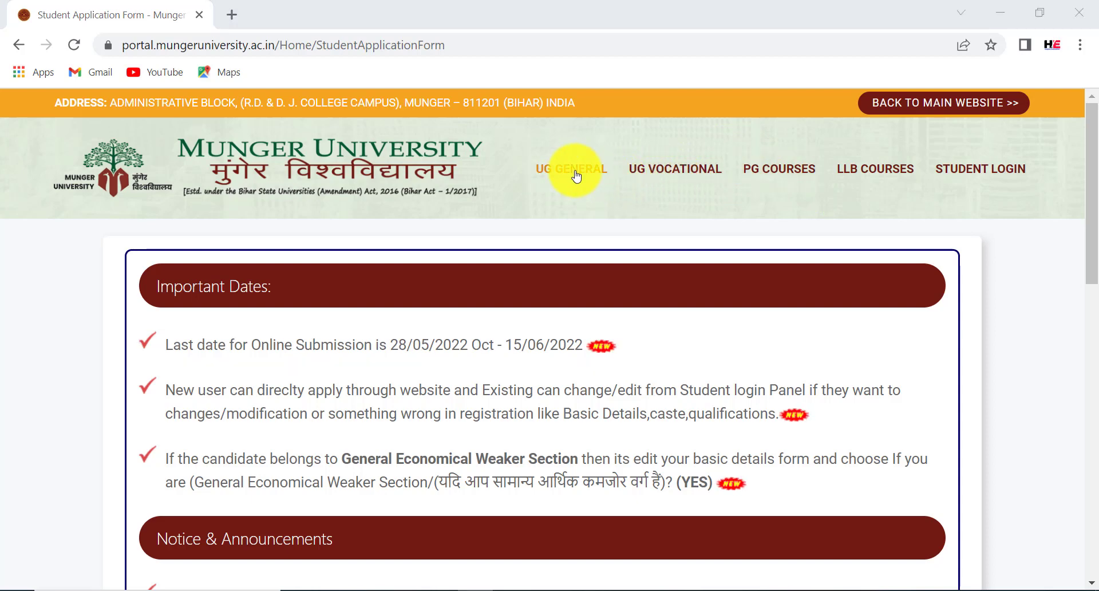
{"action": "left_click", "coordinate": [565, 175]}
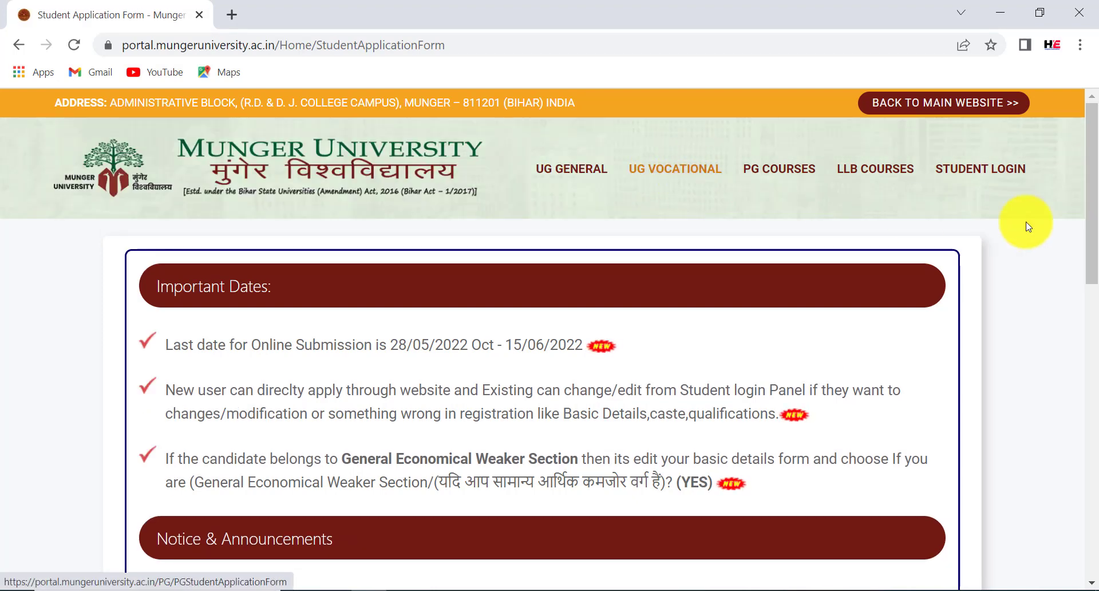
{"action": "left_click_drag", "start_coordinate": [1093, 208], "coordinate": [1086, 369]}
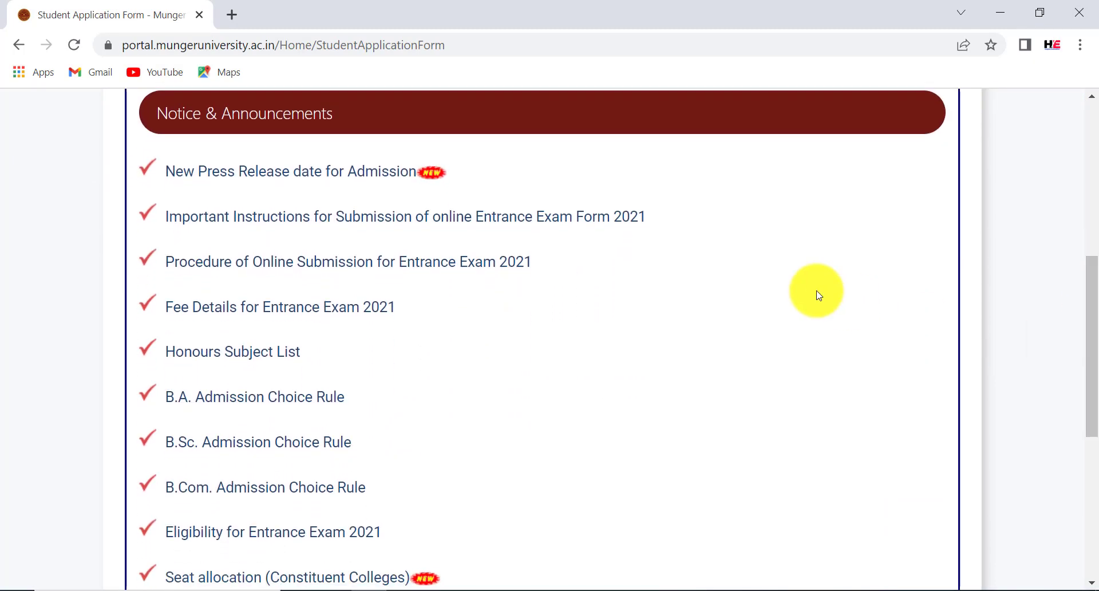
{"action": "left_click_drag", "start_coordinate": [152, 166], "coordinate": [664, 234]}
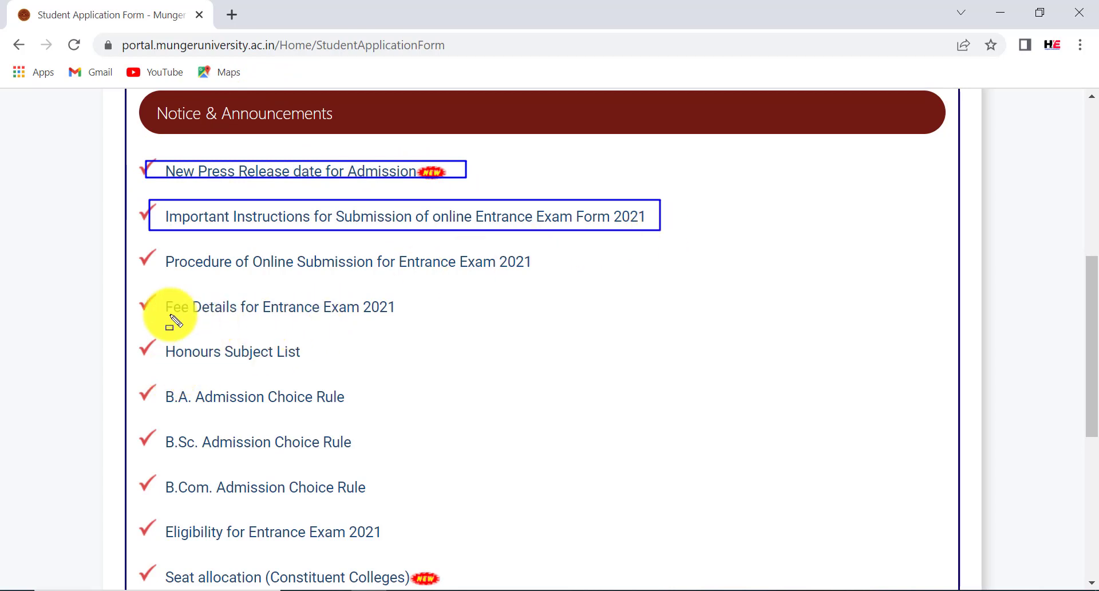
{"action": "left_click_drag", "start_coordinate": [138, 293], "coordinate": [437, 325]}
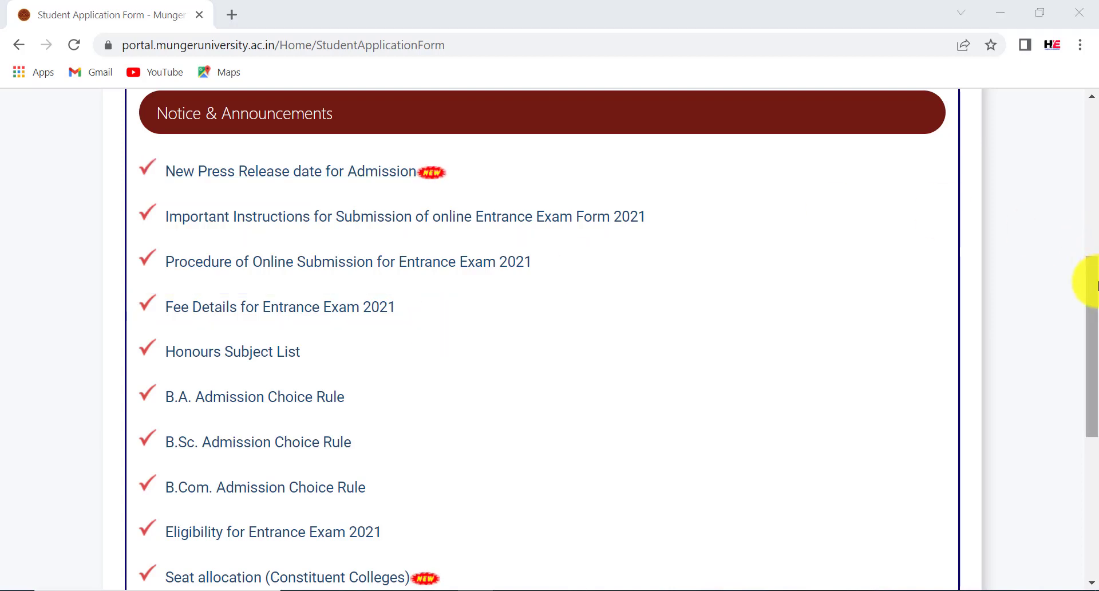
{"action": "mouse_move", "coordinate": [1088, 279]}
{"action": "left_mouse_down"}
{"action": "mouse_move", "coordinate": [1093, 329]}
{"action": "mouse_move", "coordinate": [1079, 372]}
{"action": "mouse_move", "coordinate": [1089, 417]}
{"action": "mouse_move", "coordinate": [1078, 440]}
{"action": "left_mouse_up"}
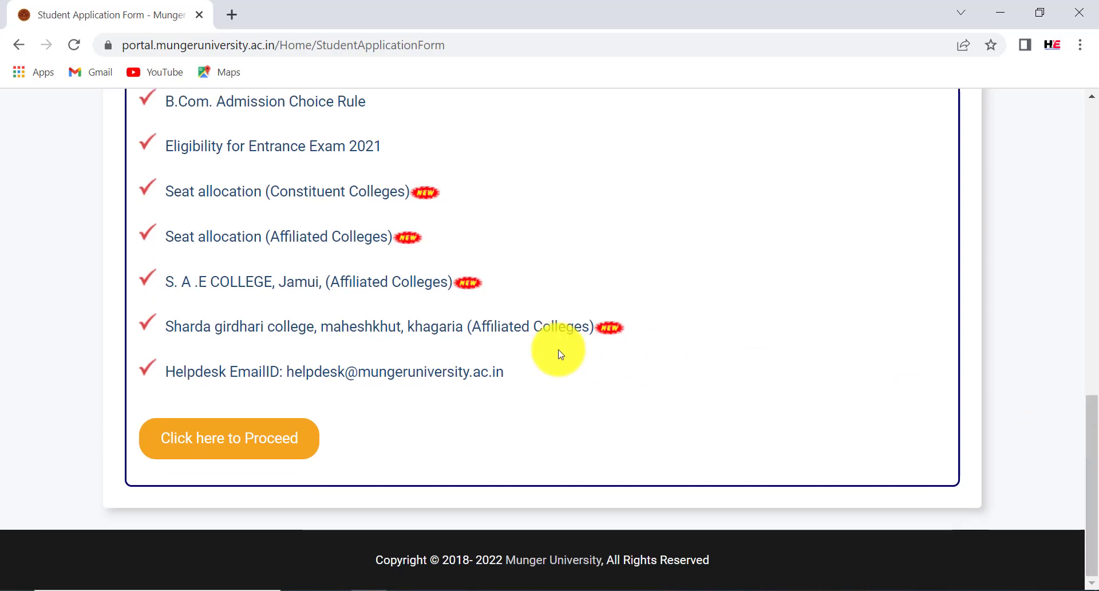
{"action": "mouse_move", "coordinate": [277, 359]}
{"action": "left_mouse_down"}
{"action": "mouse_move", "coordinate": [336, 377]}
{"action": "mouse_move", "coordinate": [526, 400]}
{"action": "left_mouse_up"}
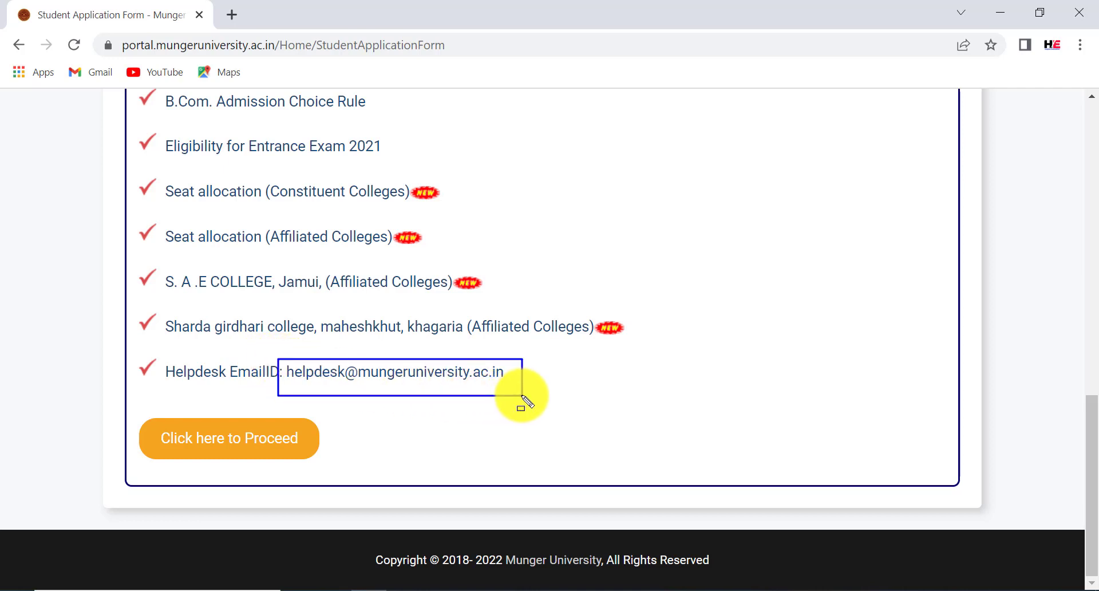
{"action": "left_click", "coordinate": [136, 424]}
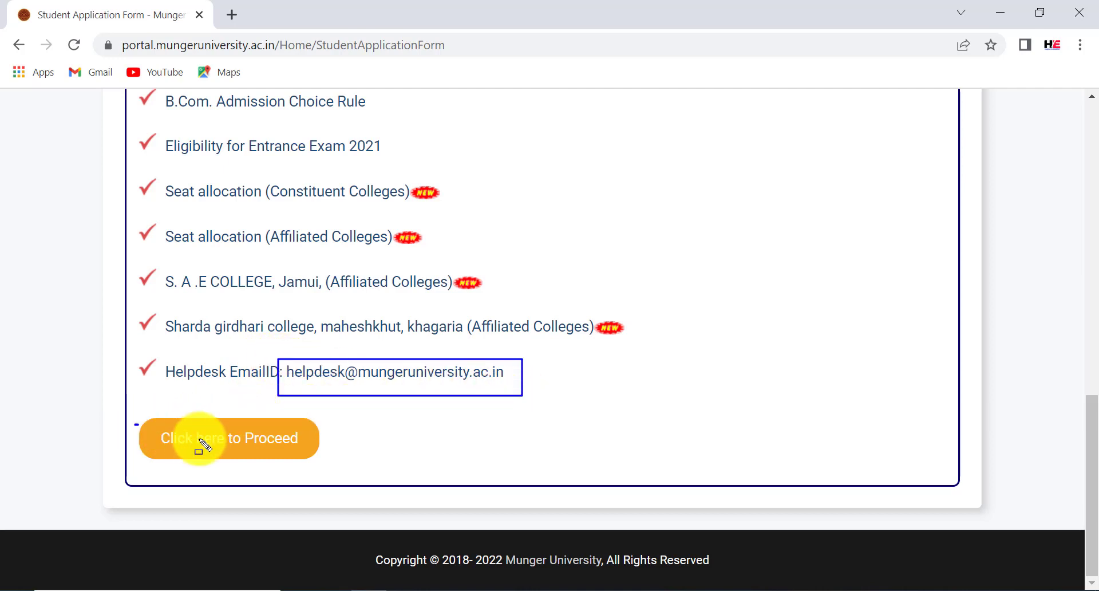
{"action": "left_click_drag", "start_coordinate": [200, 440], "coordinate": [315, 459]}
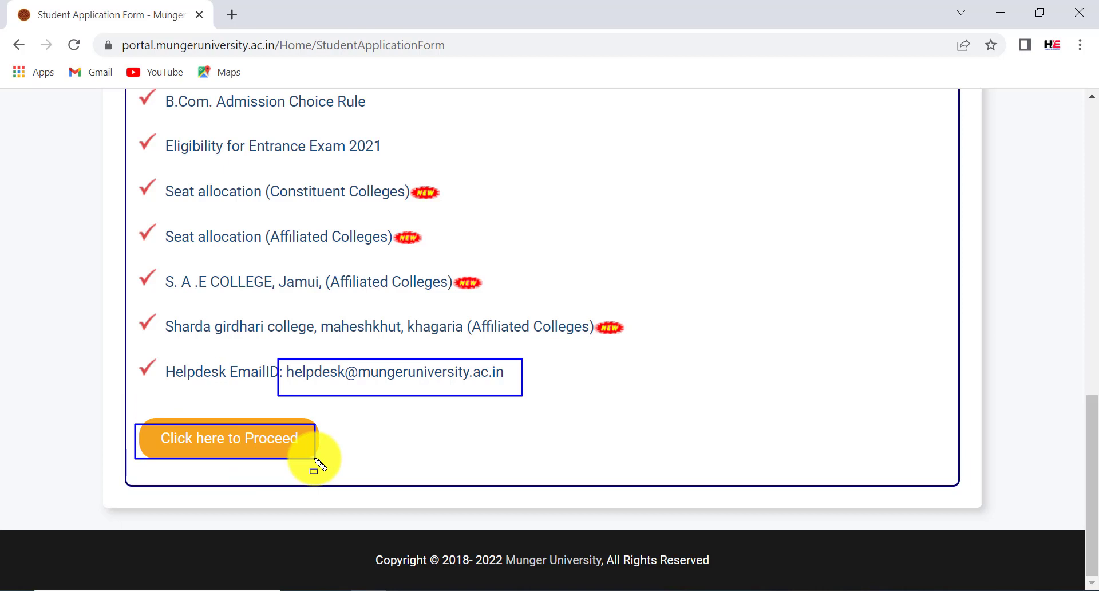
{"action": "key", "text": "Escape"}
Proceed to the Application Form-2022 Step 1 page
{"action": "left_click", "coordinate": [287, 447]}
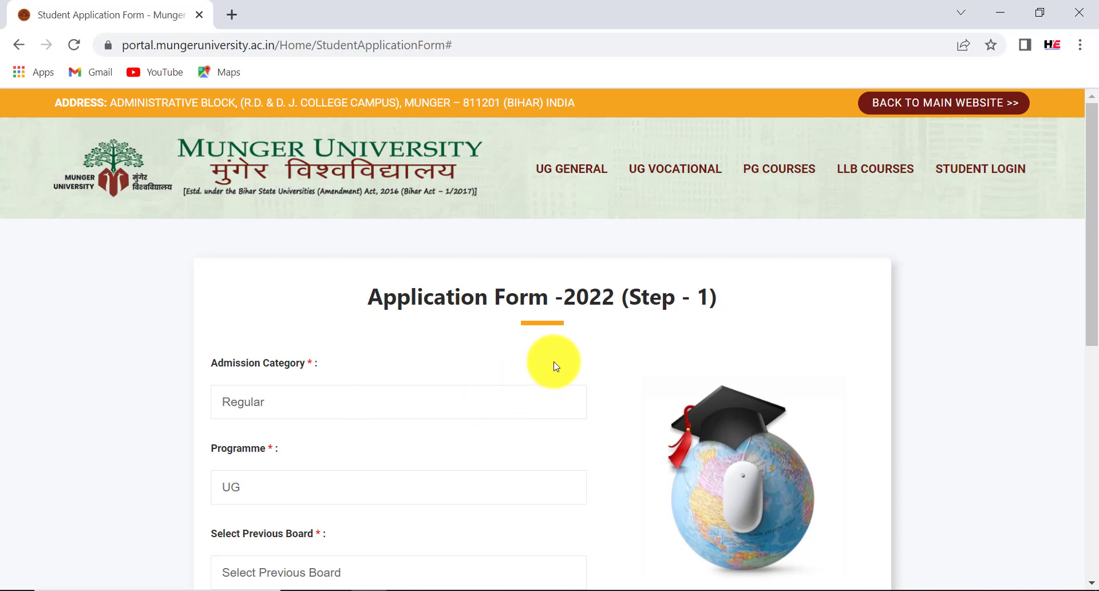
{"action": "key", "text": "ctrl+2"}
{"action": "mouse_move", "coordinate": [290, 280]}
{"action": "left_mouse_down"}
{"action": "mouse_move", "coordinate": [599, 328]}
{"action": "mouse_move", "coordinate": [740, 315]}
{"action": "left_mouse_up"}
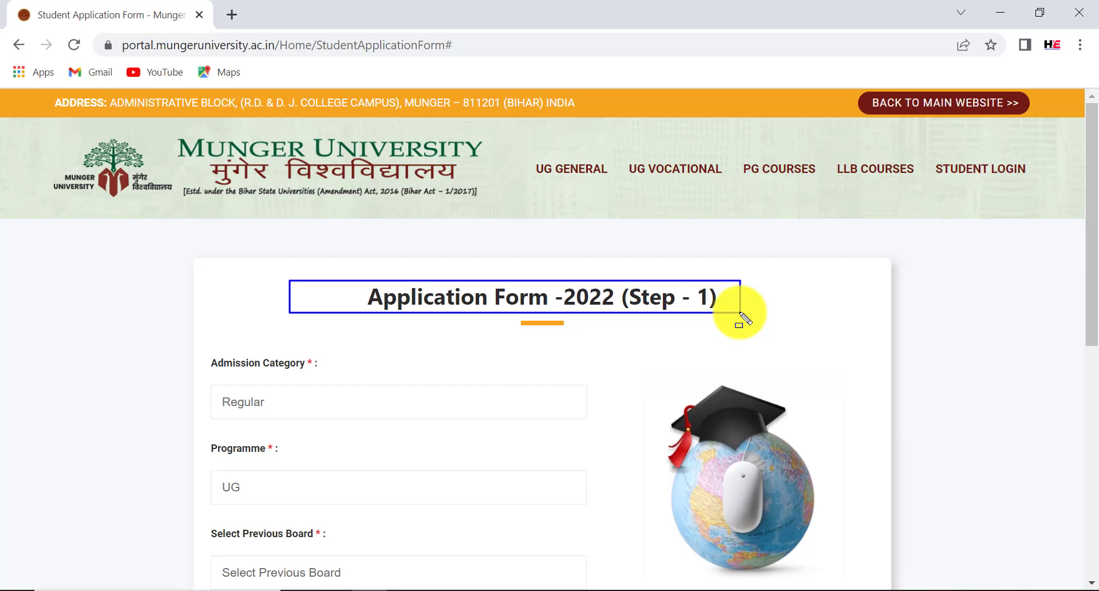
{"action": "key", "text": "Escape"}
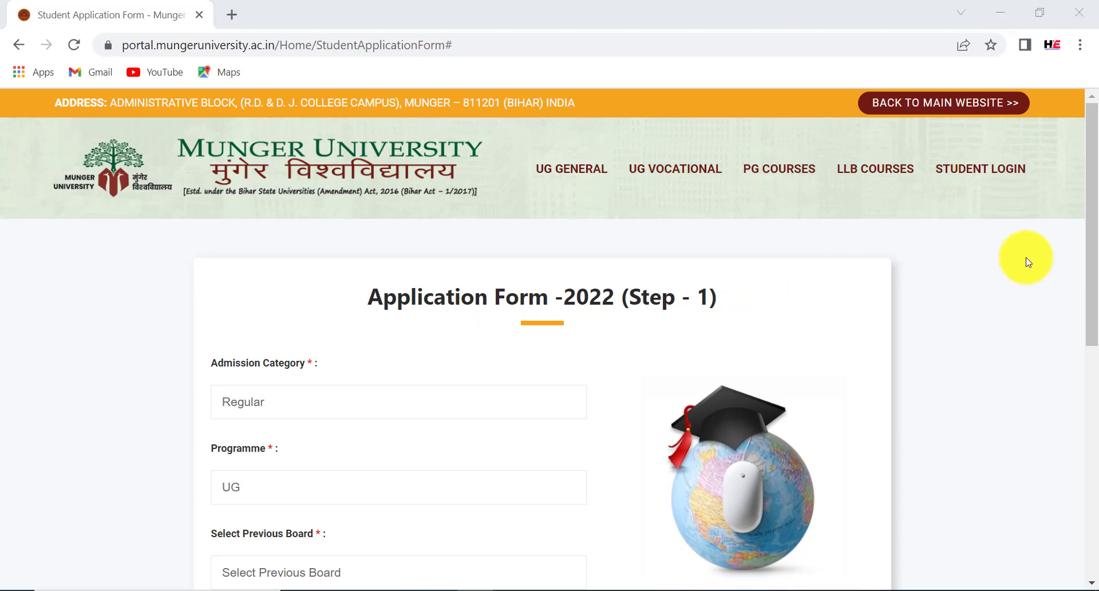
{"action": "left_click_drag", "start_coordinate": [1094, 267], "coordinate": [1087, 325]}
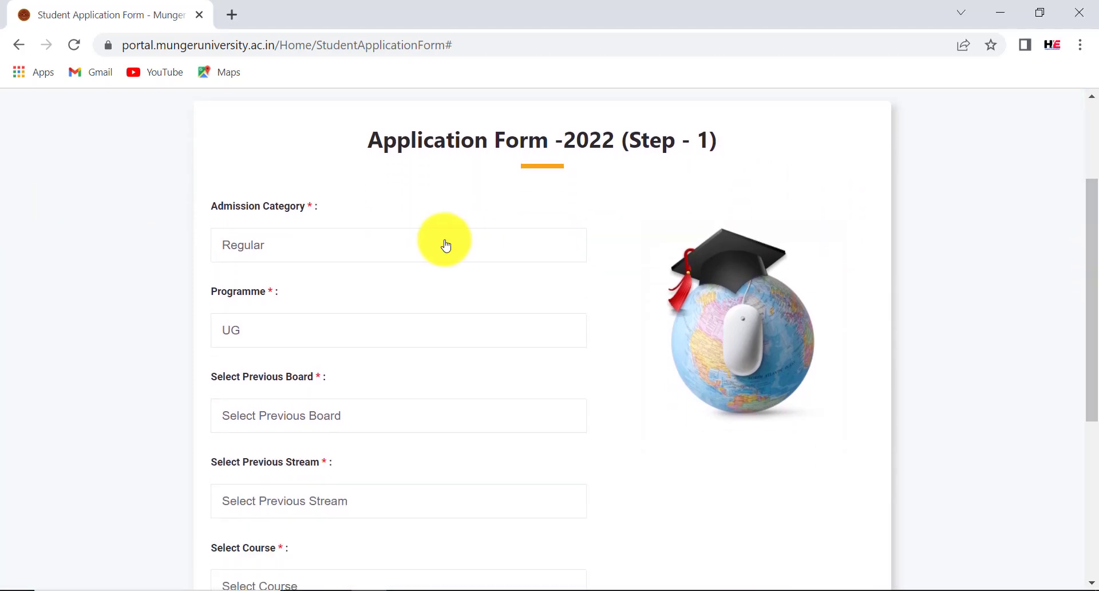
Keep Regular and UG, then choose Bihar Board (Compulsory paper 100 marks) and 12th Intermediate of Science
{"action": "left_click", "coordinate": [340, 245]}
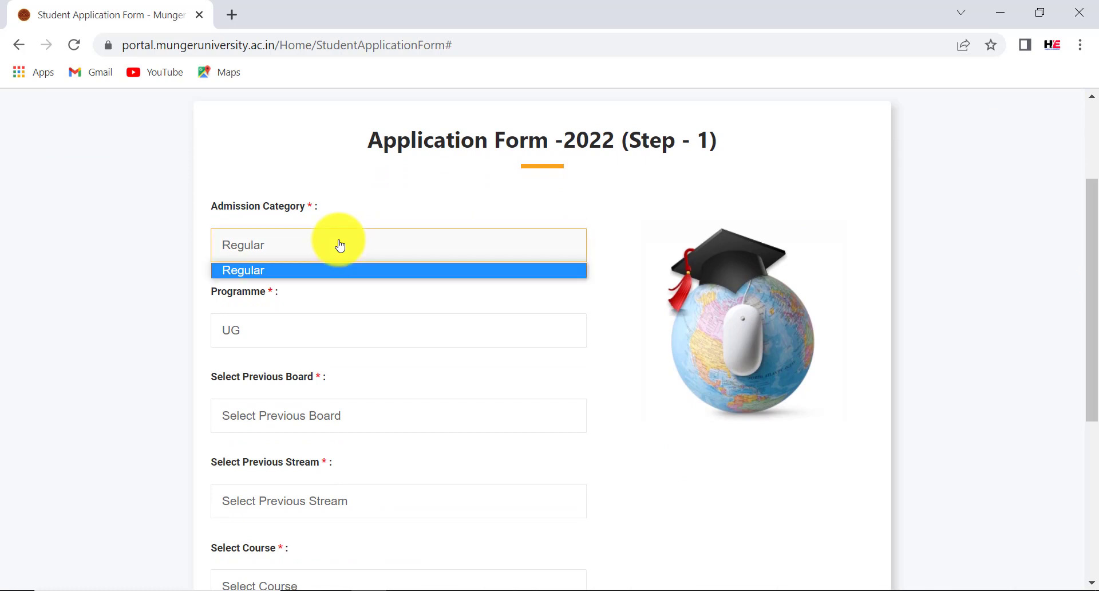
{"action": "left_click", "coordinate": [340, 245]}
{"action": "left_click", "coordinate": [272, 340]}
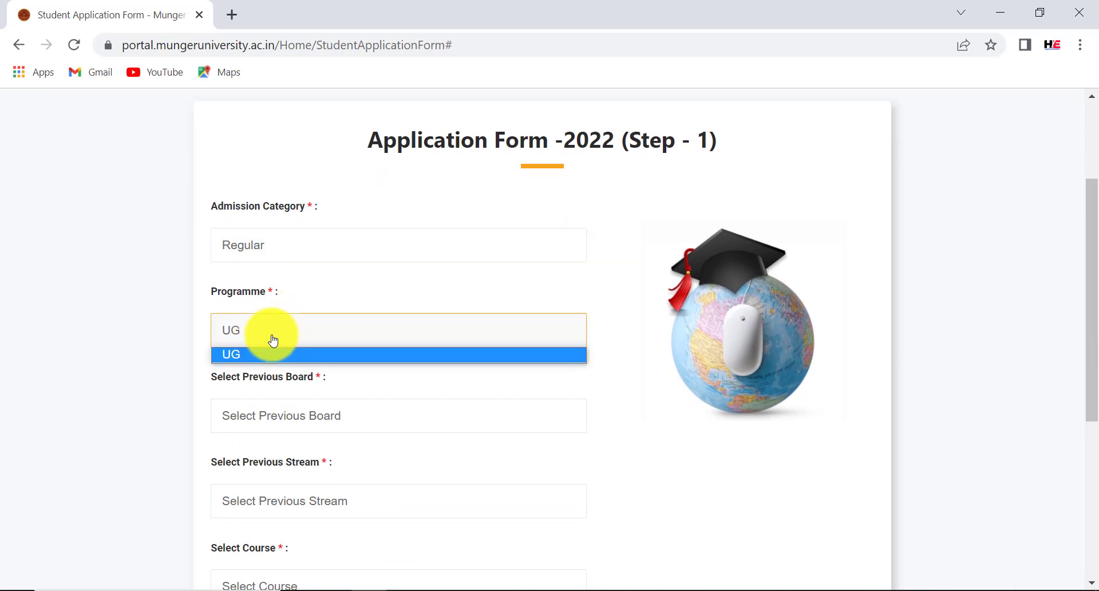
{"action": "left_click", "coordinate": [253, 356]}
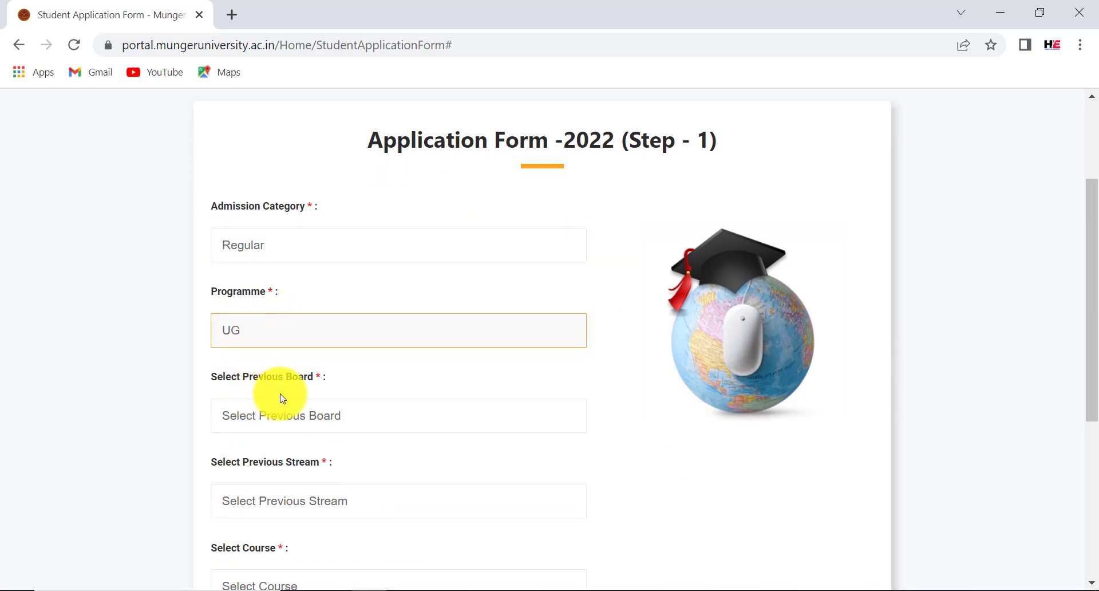
{"action": "left_click", "coordinate": [310, 422]}
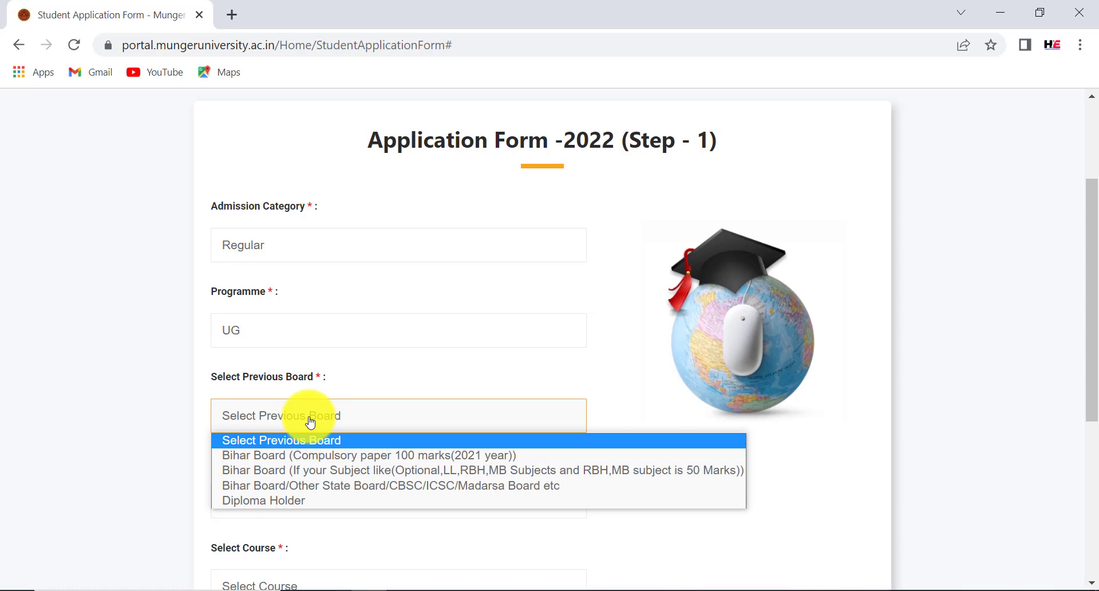
{"action": "left_click", "coordinate": [319, 458]}
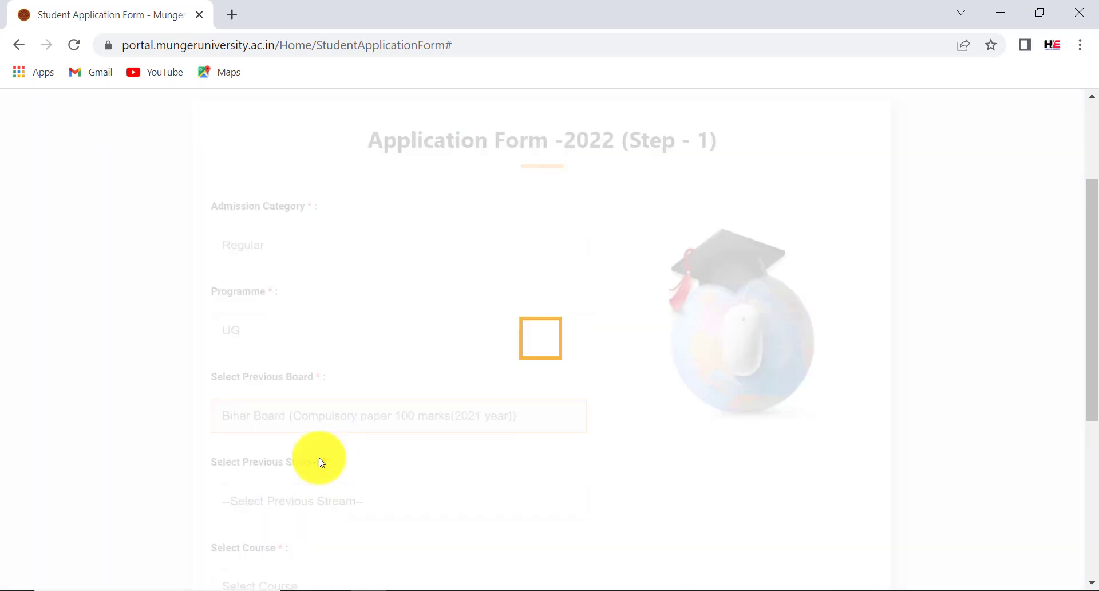
{"action": "left_click", "coordinate": [367, 512]}
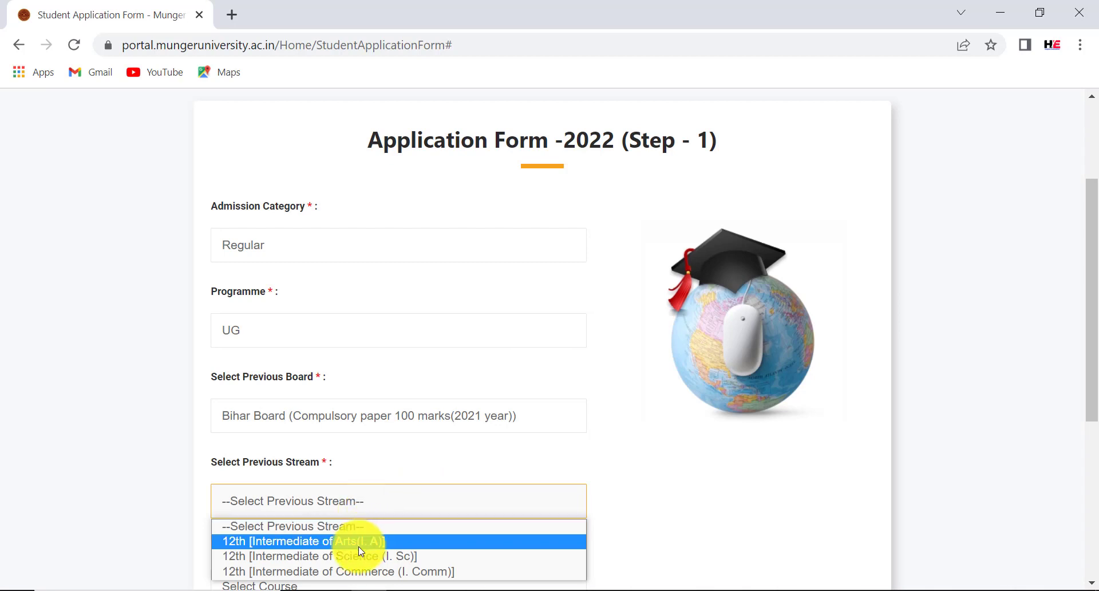
{"action": "left_click", "coordinate": [400, 558]}
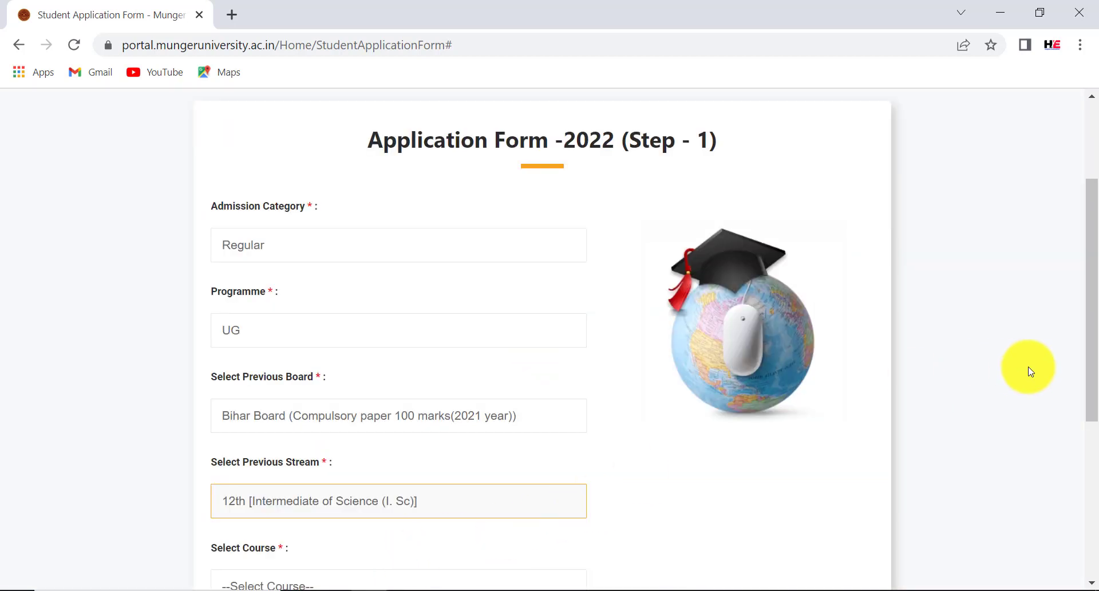
{"action": "left_click_drag", "start_coordinate": [1092, 332], "coordinate": [1080, 454]}
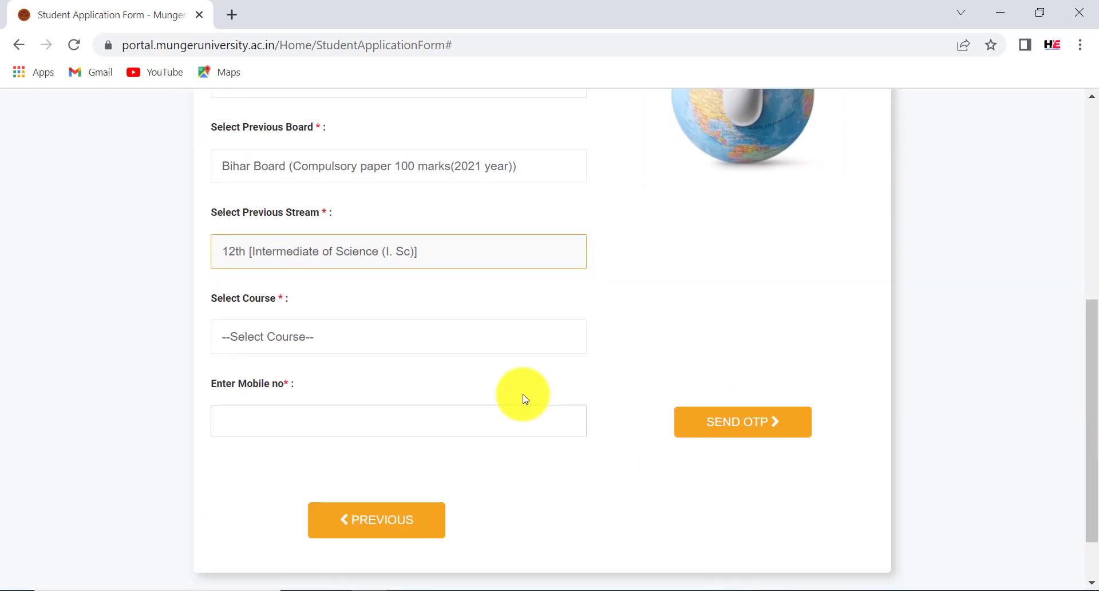
Settle the previous stream on 12th Intermediate of Science (I. Sc) and select B.Sc. as the course
{"action": "left_click", "coordinate": [395, 339]}
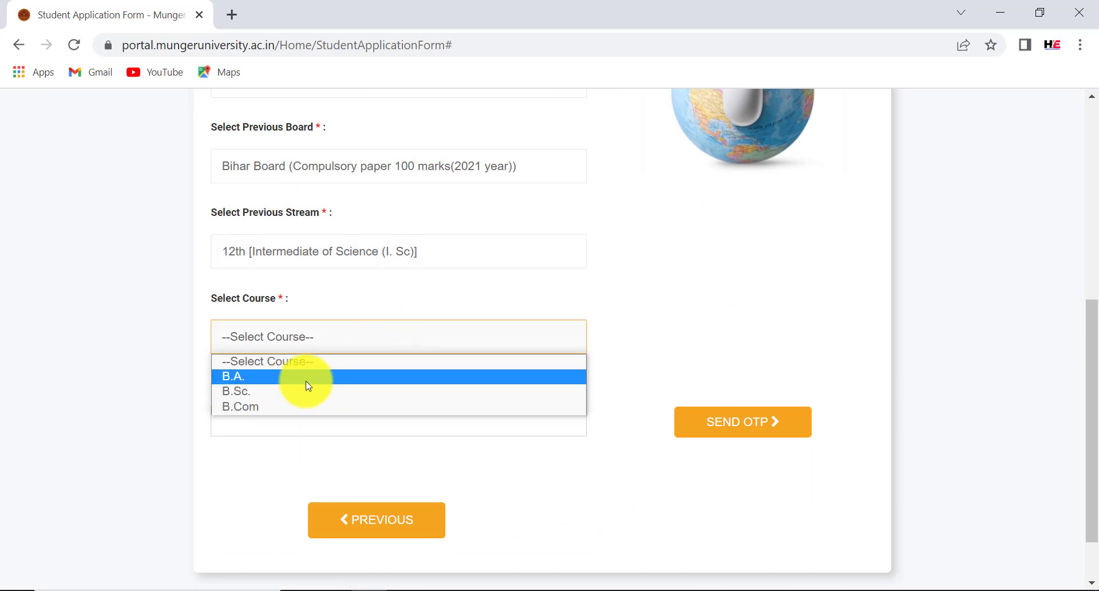
{"action": "left_click", "coordinate": [413, 259]}
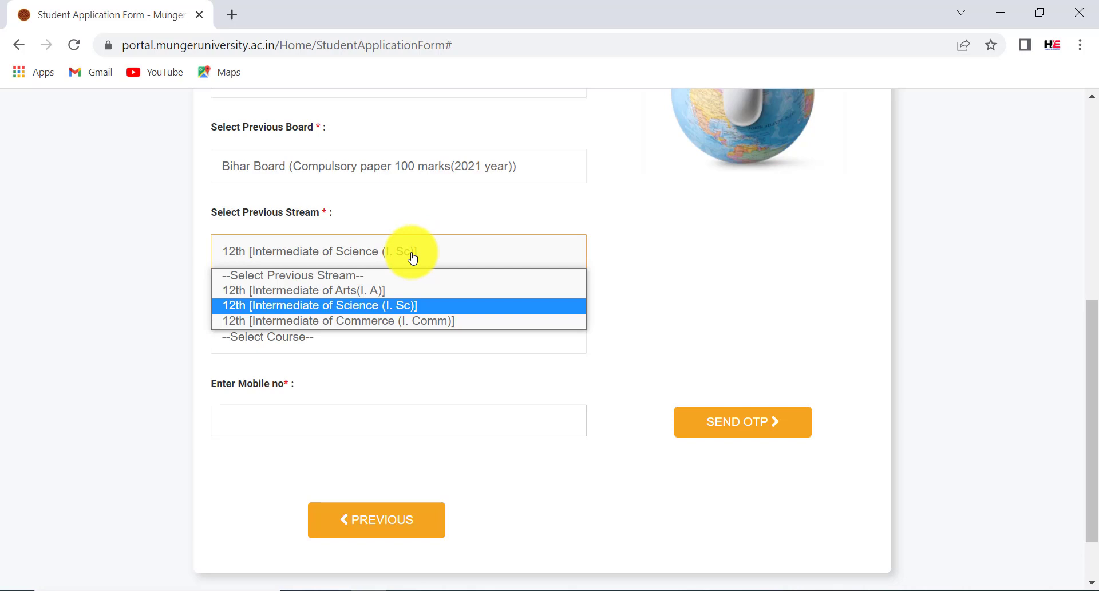
{"action": "left_click", "coordinate": [379, 290]}
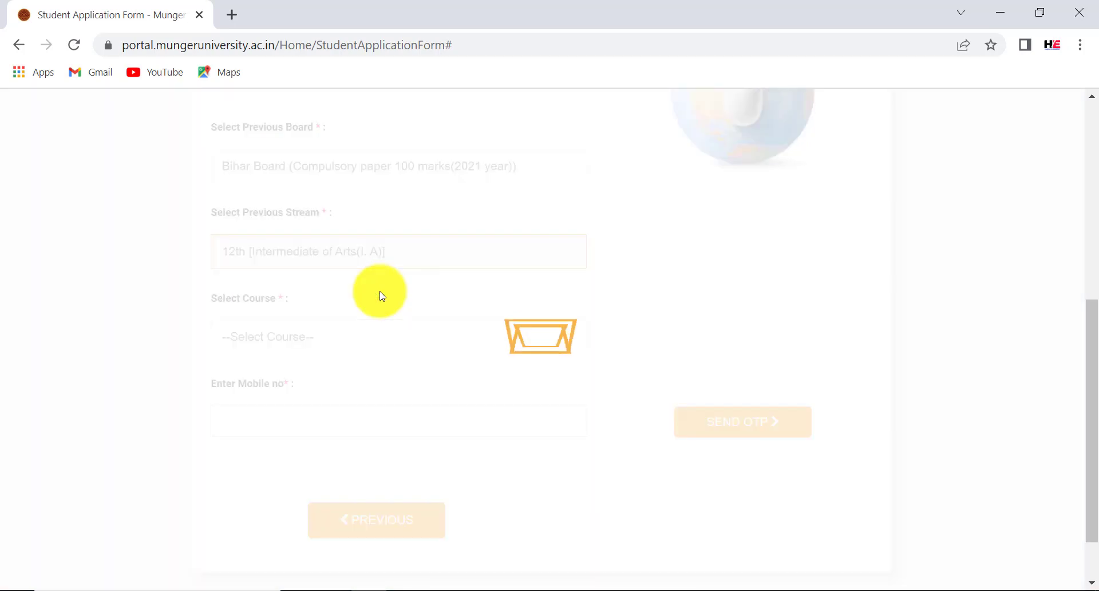
{"action": "left_click", "coordinate": [330, 345]}
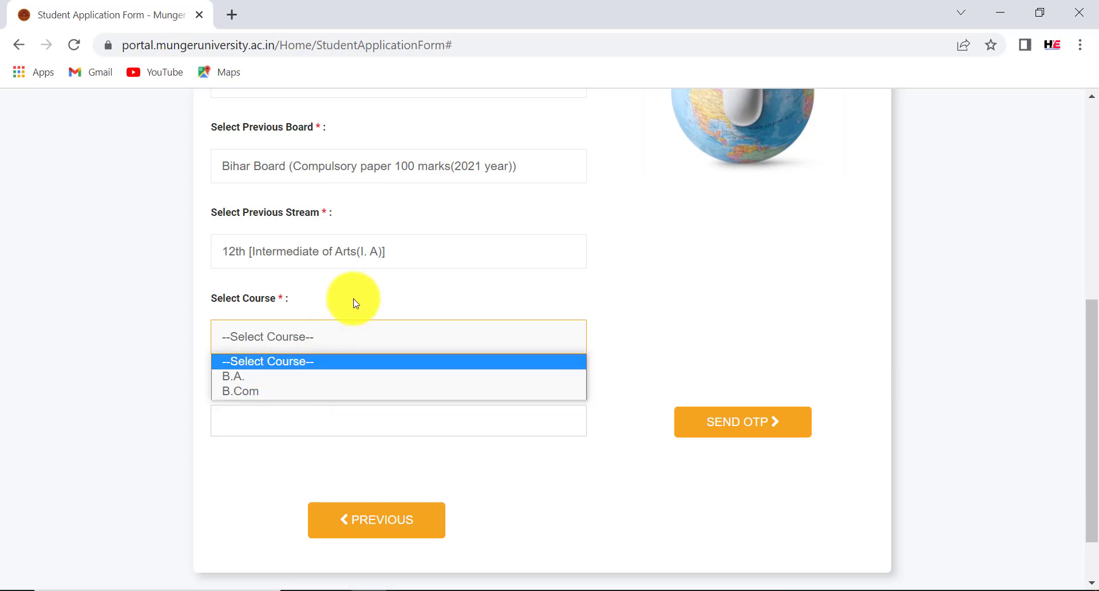
{"action": "left_click", "coordinate": [343, 258]}
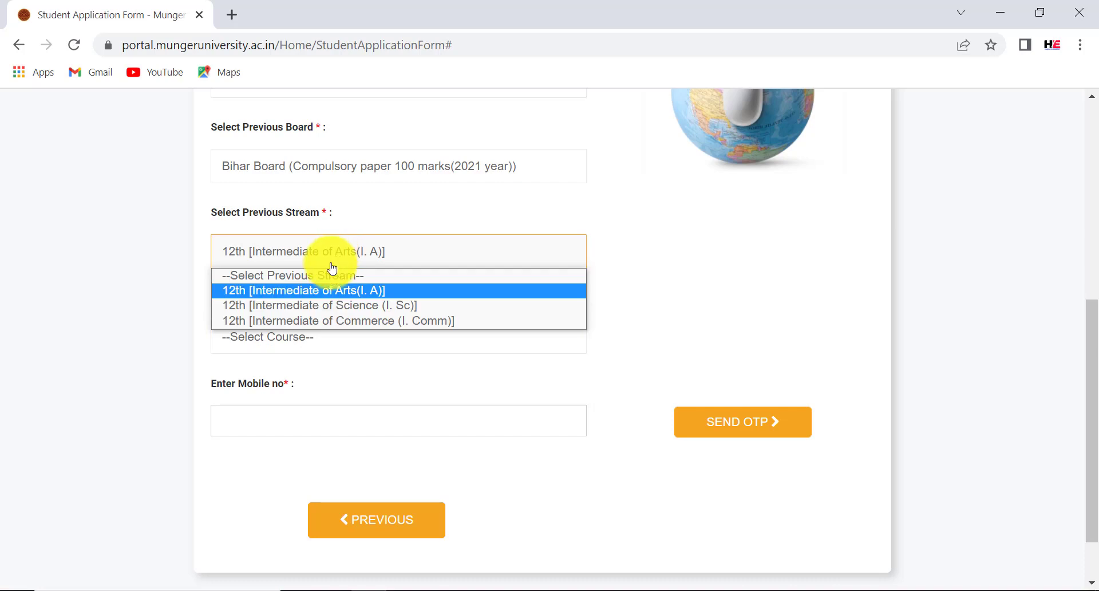
{"action": "left_click", "coordinate": [322, 309]}
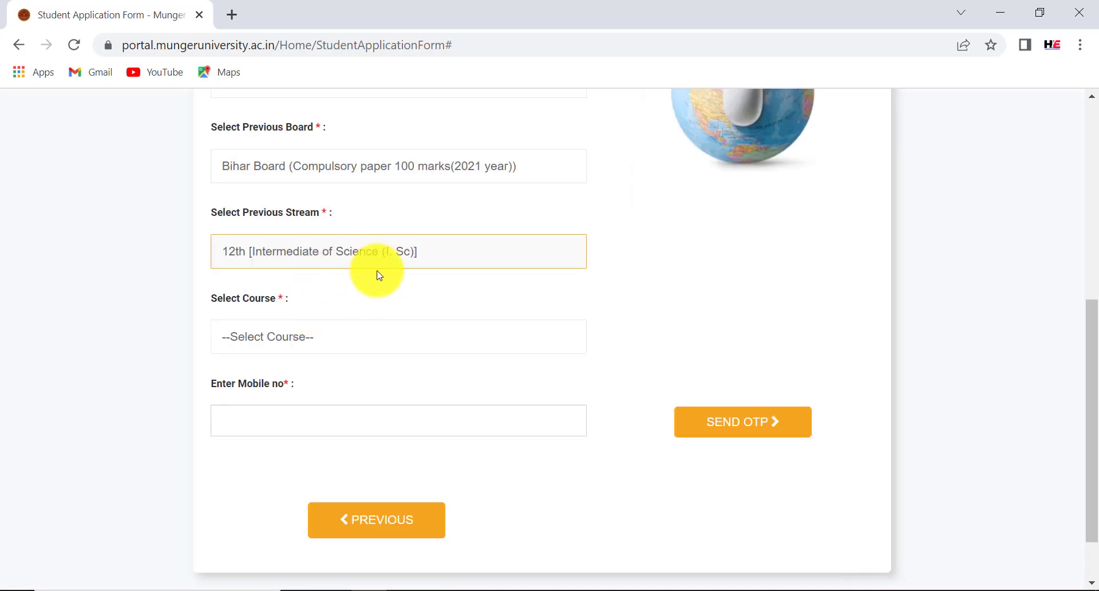
{"action": "left_click", "coordinate": [315, 342]}
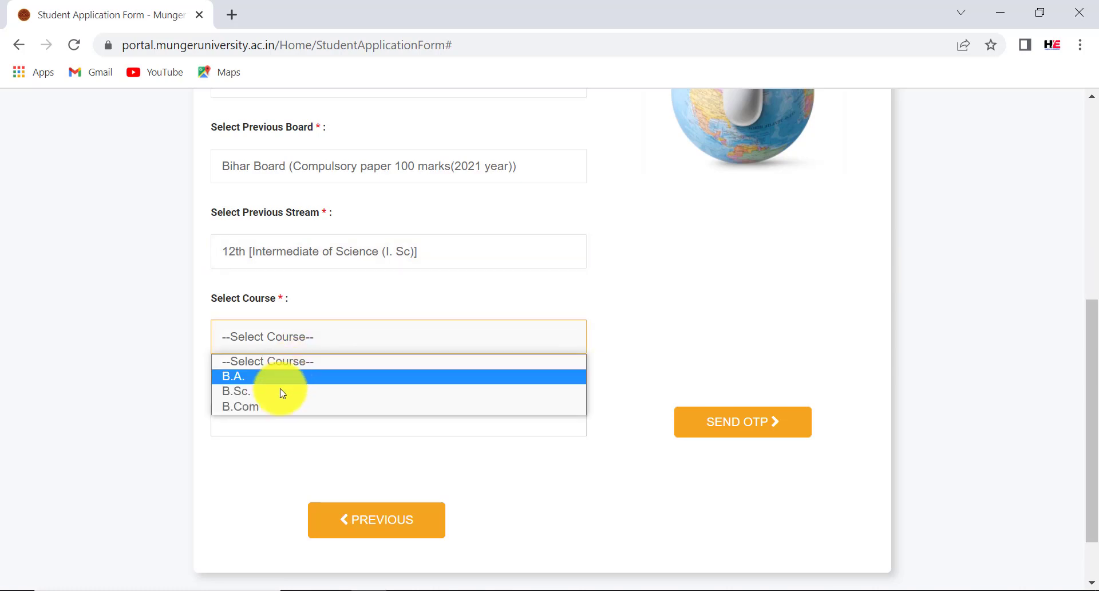
{"action": "left_click", "coordinate": [249, 394]}
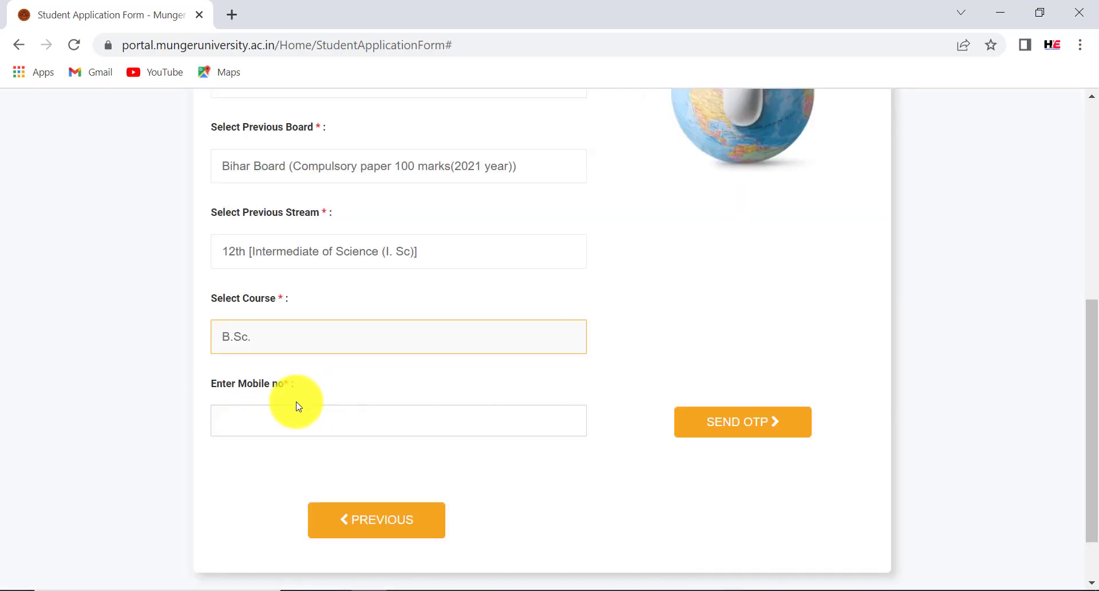
{"action": "left_click", "coordinate": [217, 413]}
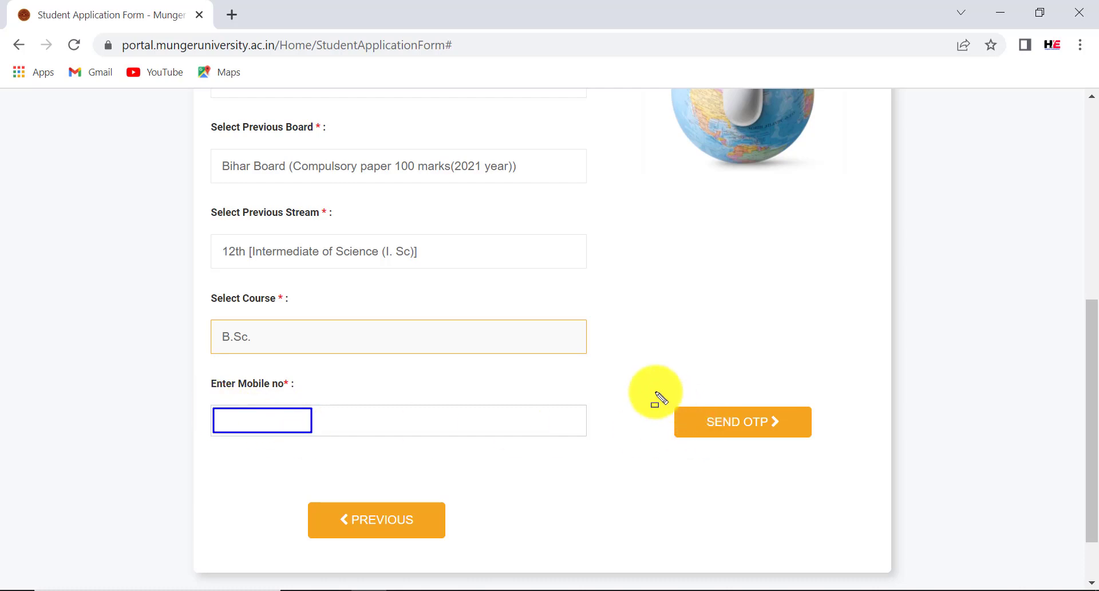
Enter the applicant's mobile number, request an OTP, and fill in the received code
{"action": "left_click_drag", "start_coordinate": [655, 391], "coordinate": [835, 464]}
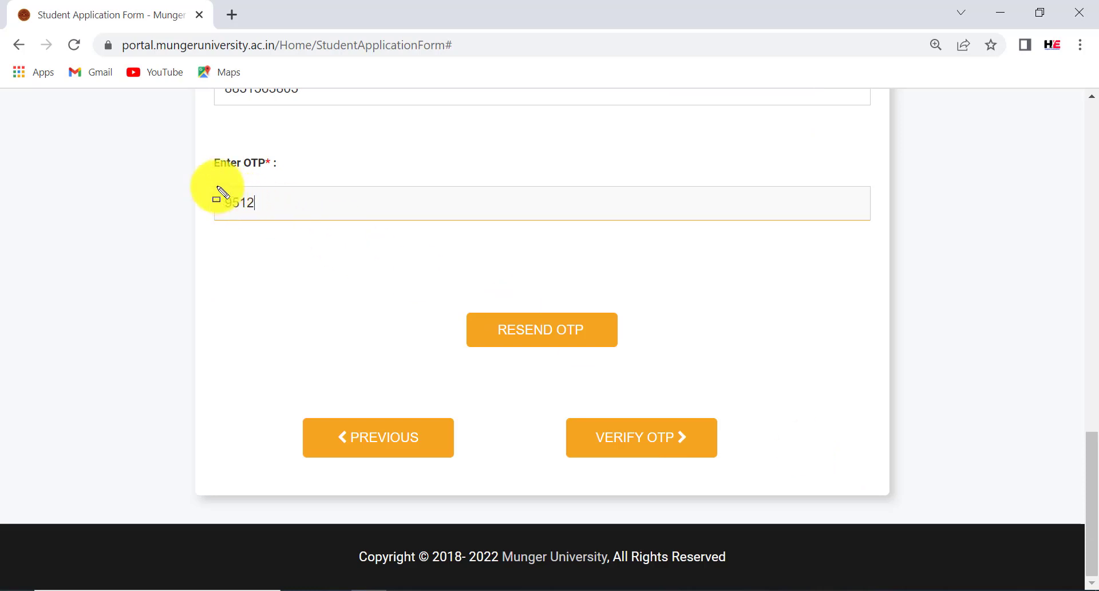
{"action": "left_click_drag", "start_coordinate": [216, 186], "coordinate": [302, 223]}
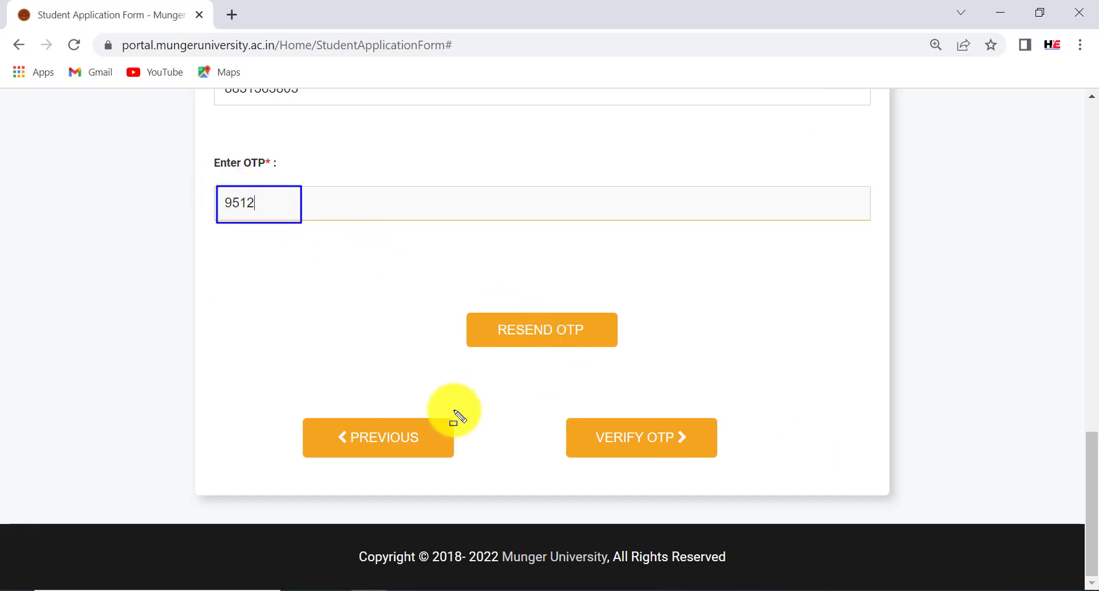
{"action": "left_click_drag", "start_coordinate": [472, 315], "coordinate": [626, 345]}
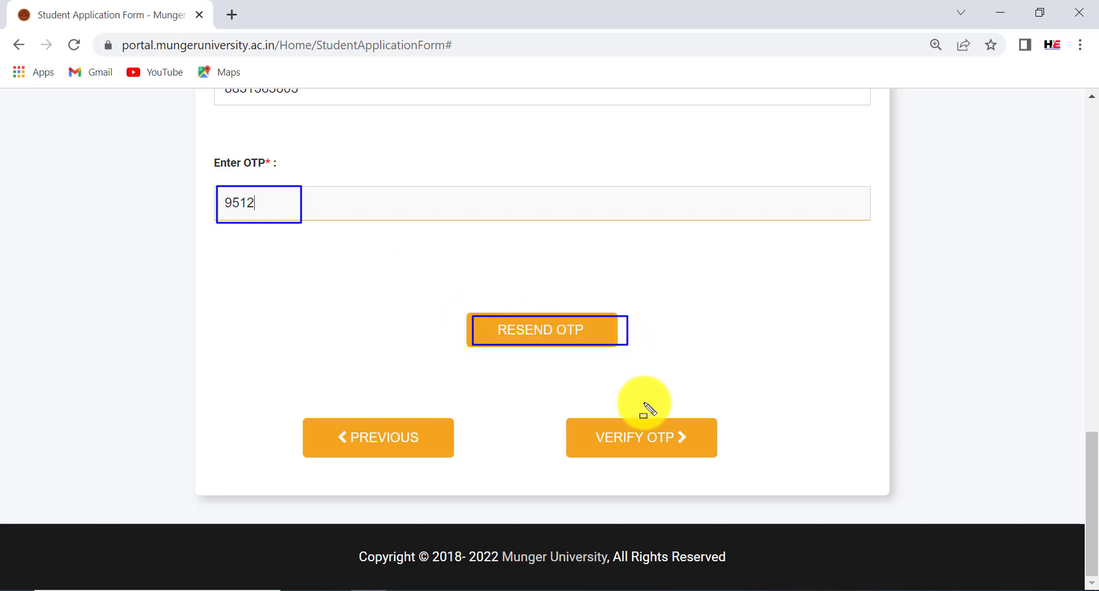
{"action": "left_click_drag", "start_coordinate": [569, 417], "coordinate": [699, 462]}
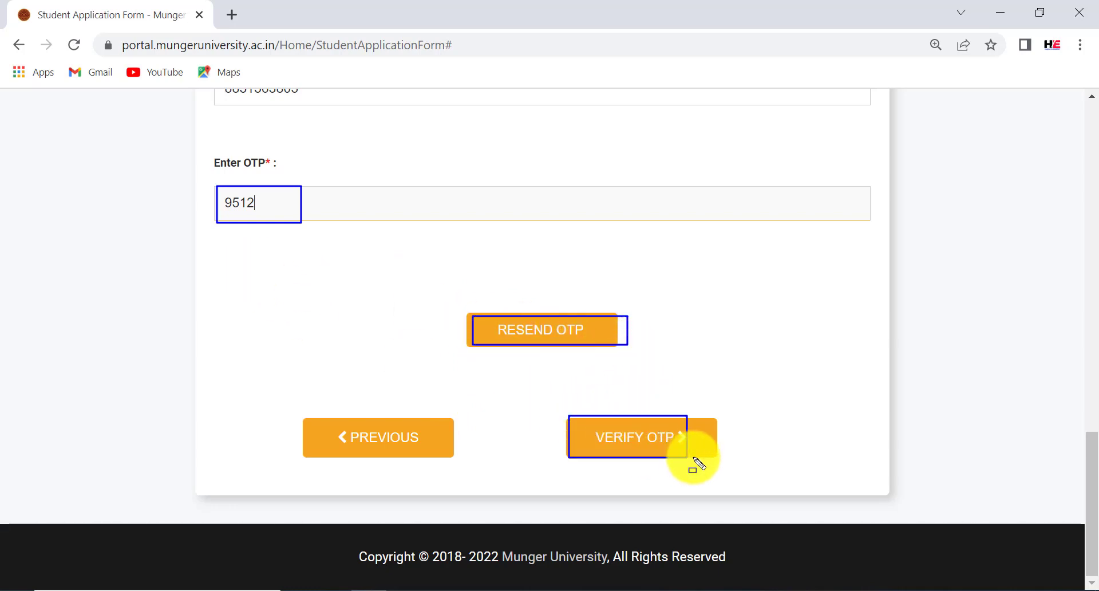
Verify the OTP to reach the Step 2 Basic Information form and choose Mr. as title
{"action": "left_click", "coordinate": [662, 443]}
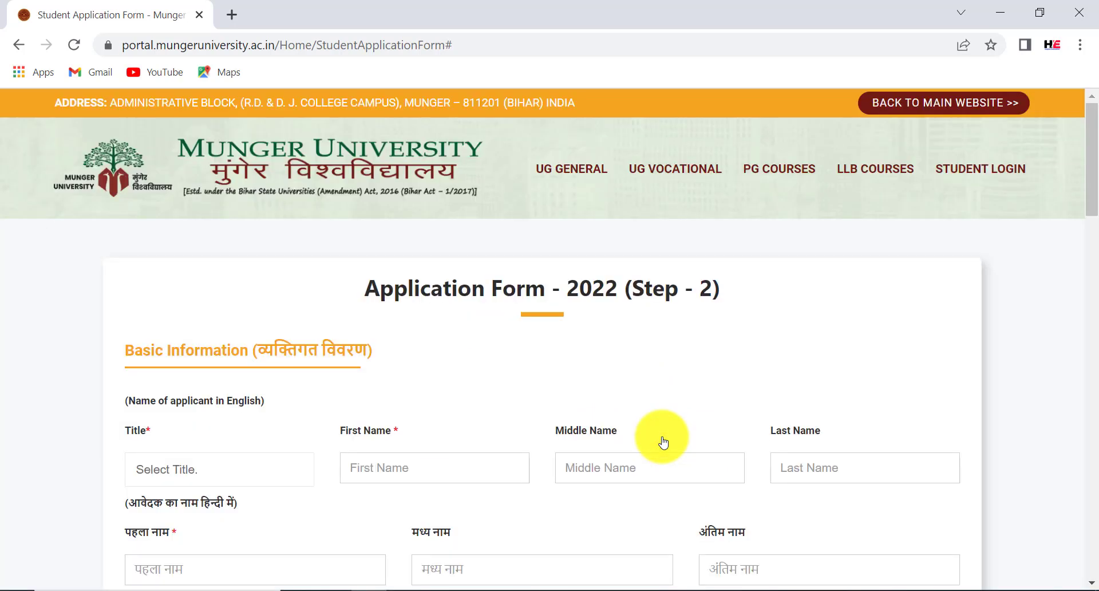
{"action": "mouse_move", "coordinate": [347, 275]}
{"action": "left_mouse_down"}
{"action": "mouse_move", "coordinate": [428, 295]}
{"action": "mouse_move", "coordinate": [743, 311]}
{"action": "left_mouse_up"}
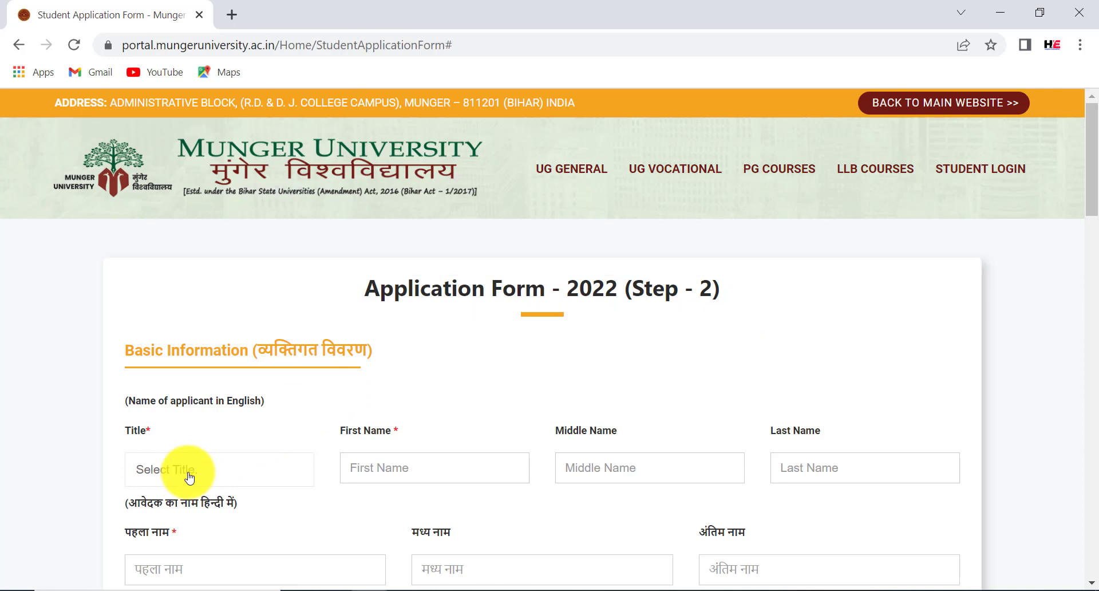
{"action": "left_click", "coordinate": [184, 474]}
{"action": "left_click", "coordinate": [167, 508]}
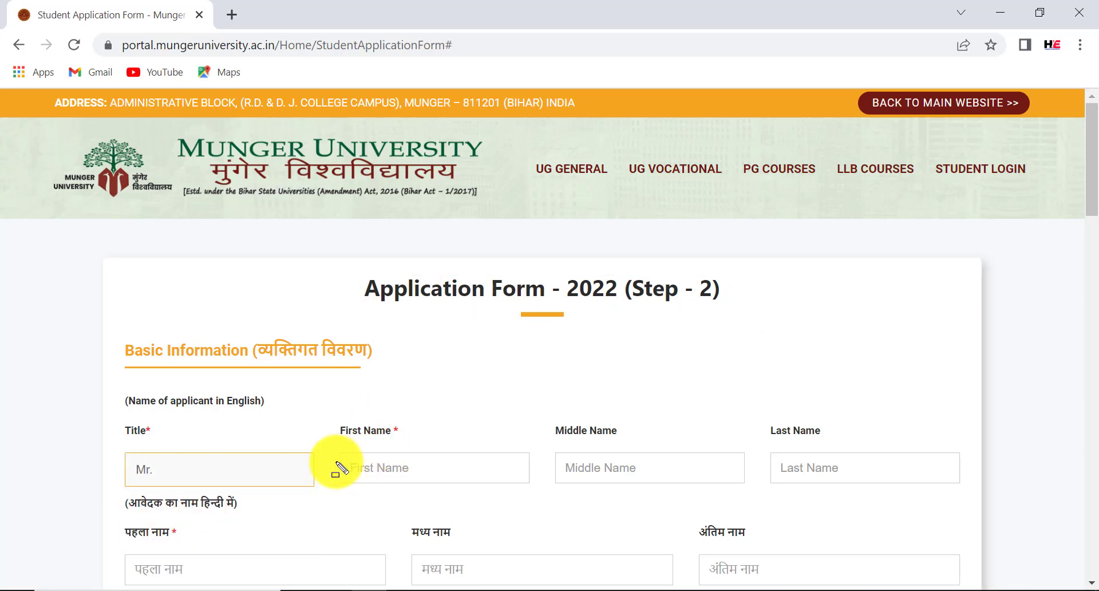
{"action": "left_click_drag", "start_coordinate": [340, 458], "coordinate": [439, 481]}
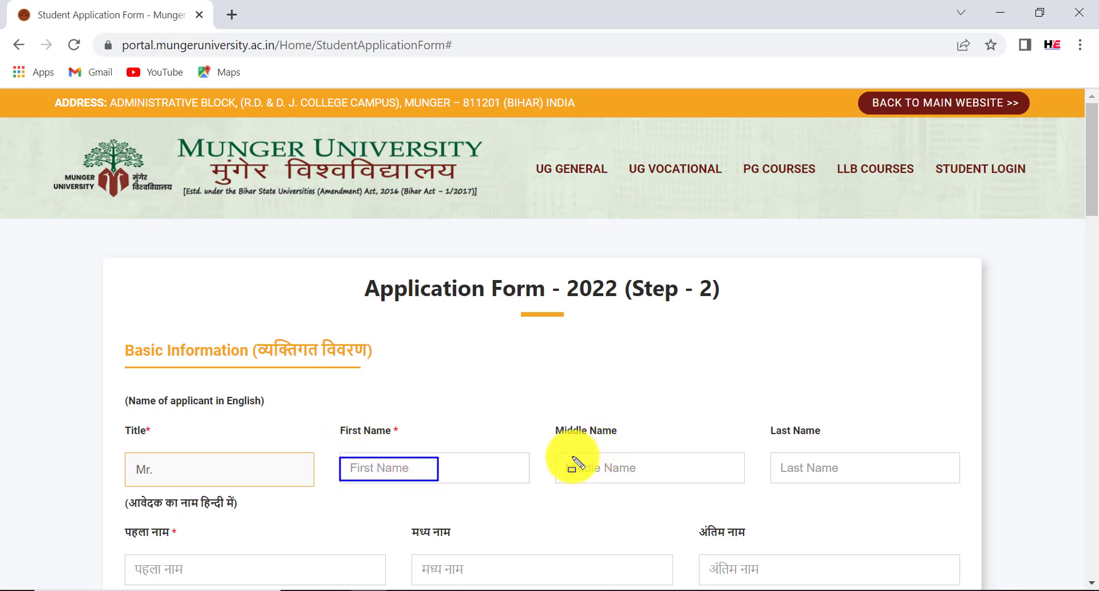
{"action": "left_click_drag", "start_coordinate": [547, 454], "coordinate": [582, 464]}
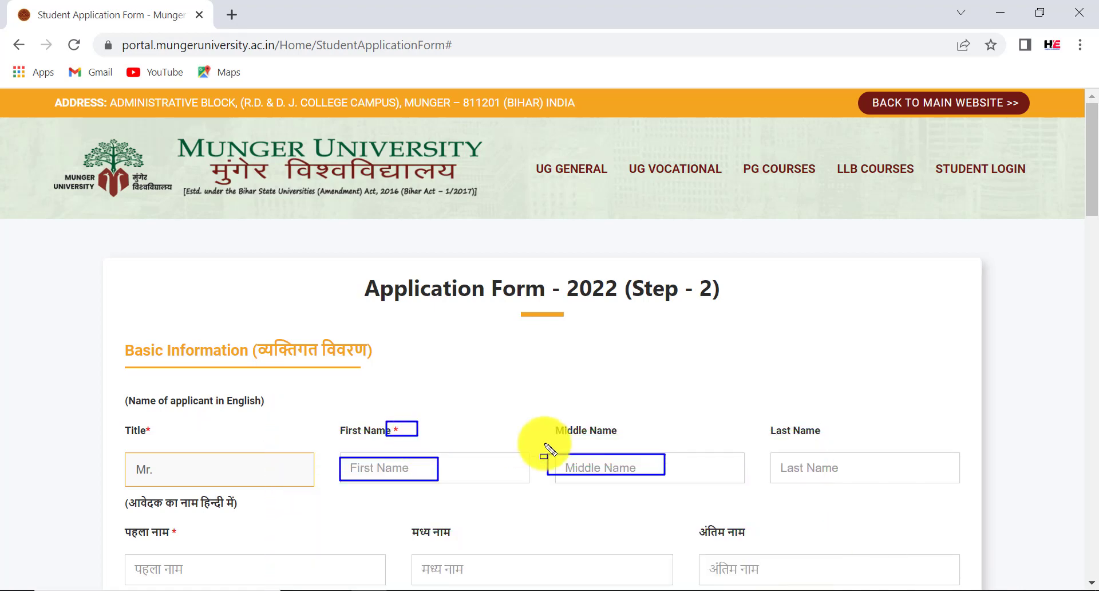
{"action": "left_click_drag", "start_coordinate": [773, 456], "coordinate": [844, 472]}
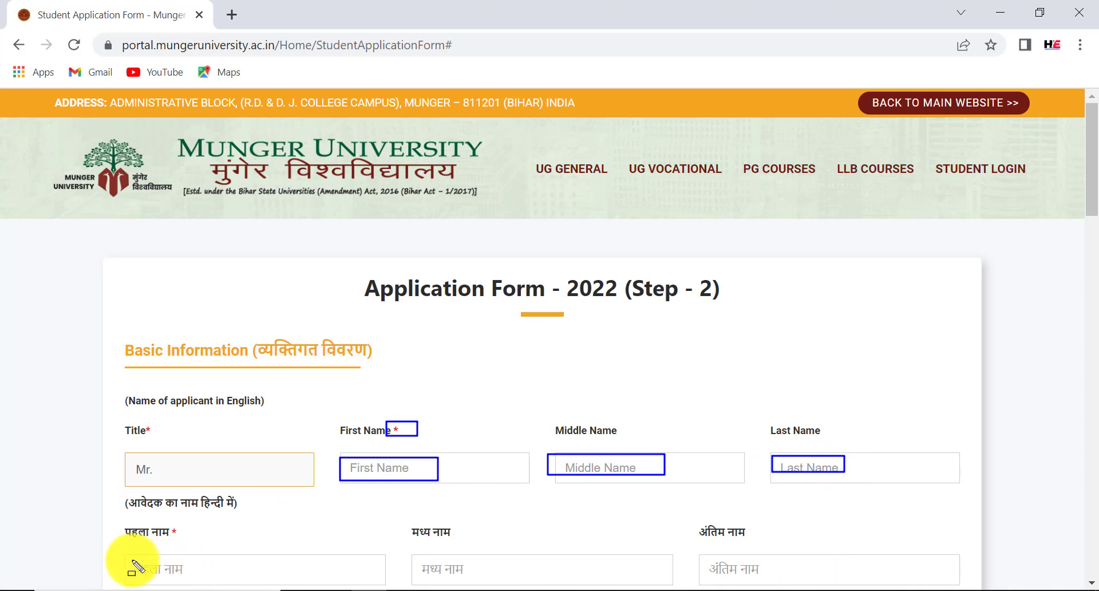
{"action": "left_click_drag", "start_coordinate": [131, 561], "coordinate": [212, 576]}
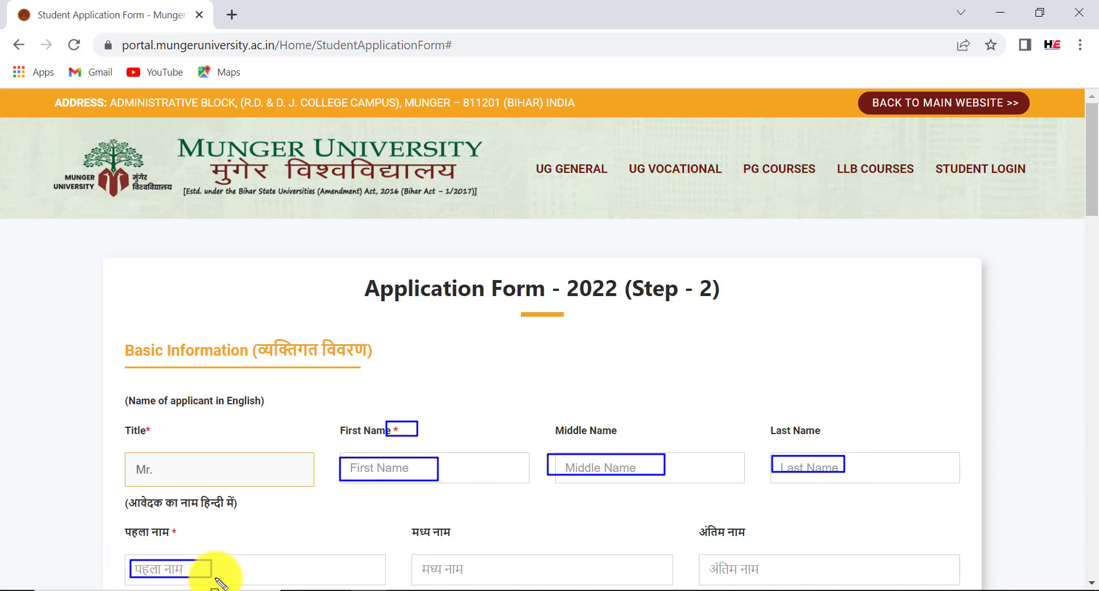
{"action": "key", "text": "Escape"}
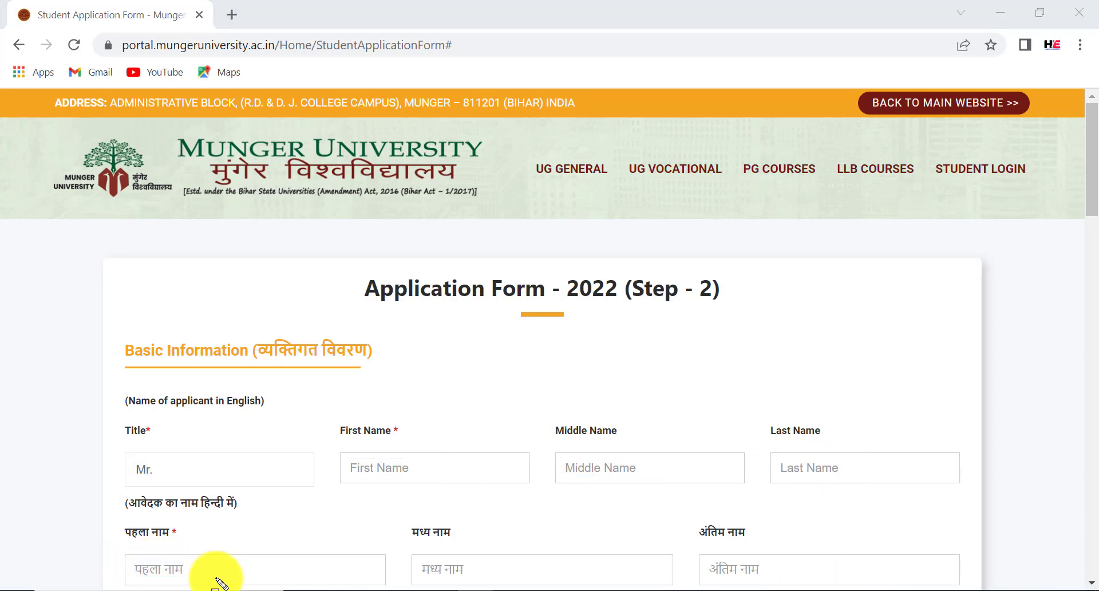
Open Google Input Tools in a new browser tab
{"action": "left_click", "coordinate": [244, 9]}
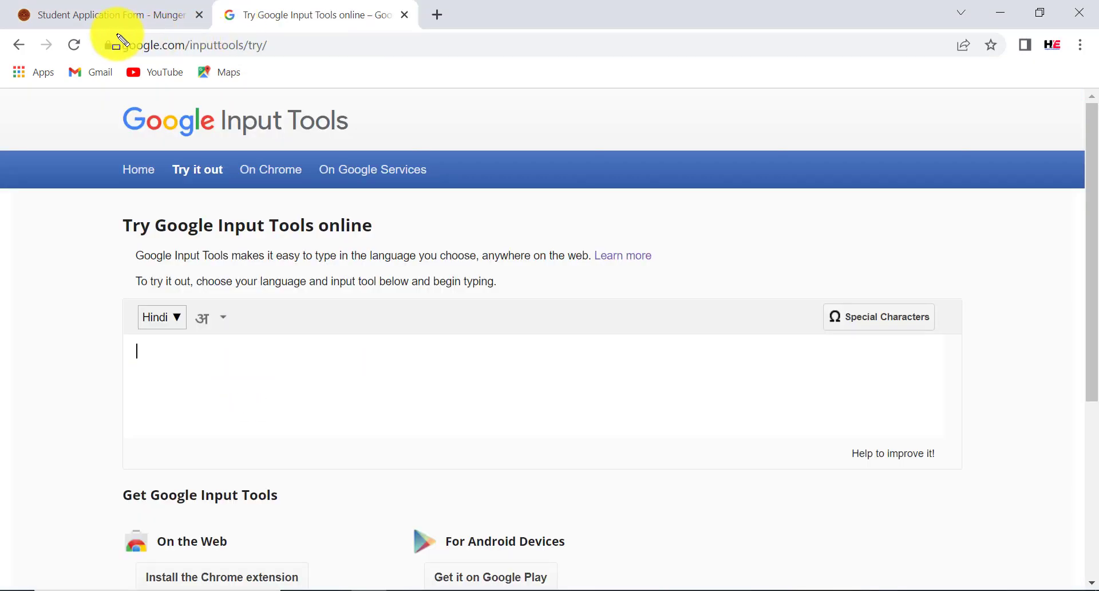
{"action": "left_click_drag", "start_coordinate": [125, 42], "coordinate": [283, 60]}
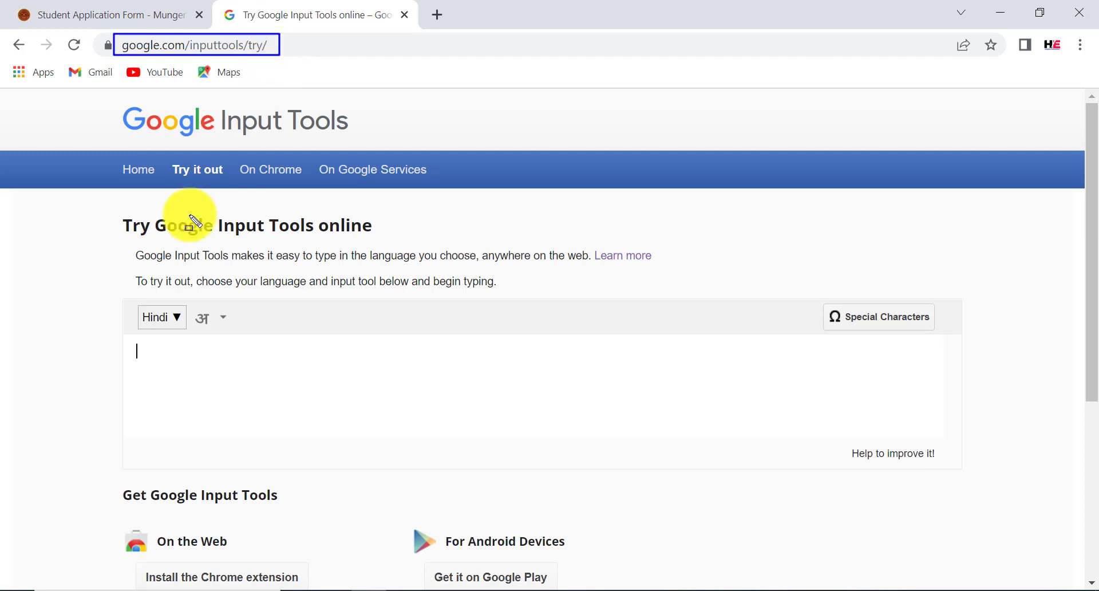
{"action": "left_click_drag", "start_coordinate": [134, 298], "coordinate": [184, 320]}
{"action": "key", "text": "Escape"}
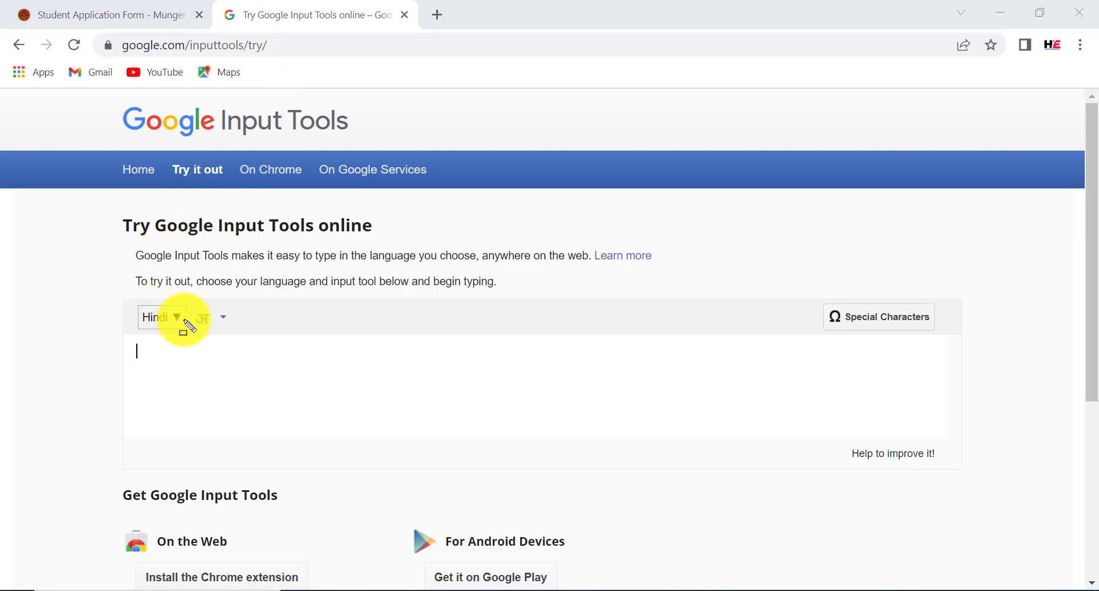
Transliterate the applicant's name into Hindi, select it, and go back to the form
{"action": "left_click", "coordinate": [172, 344]}
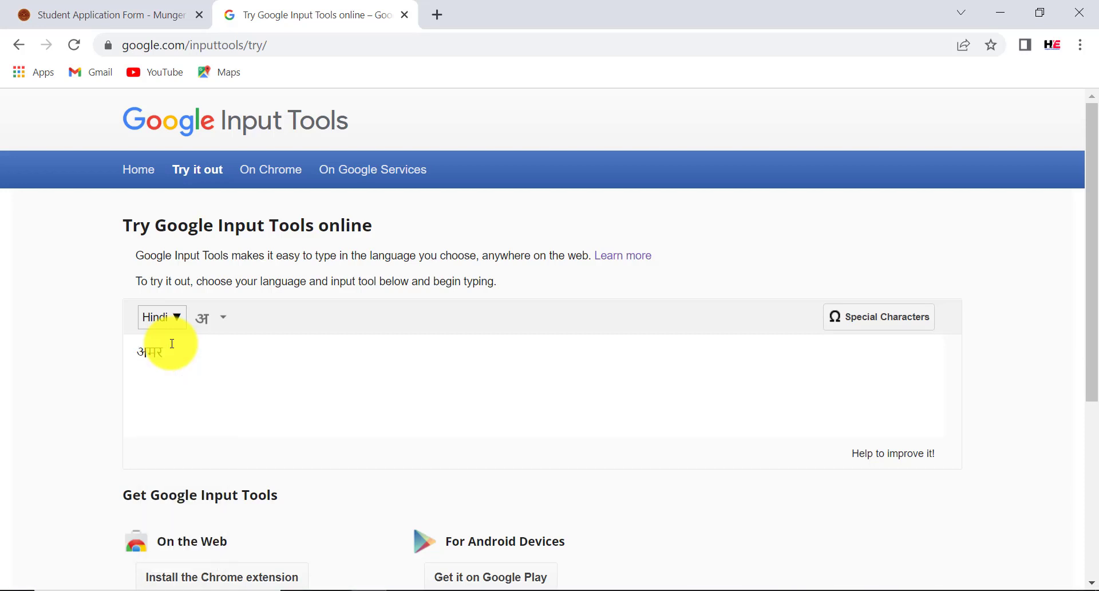
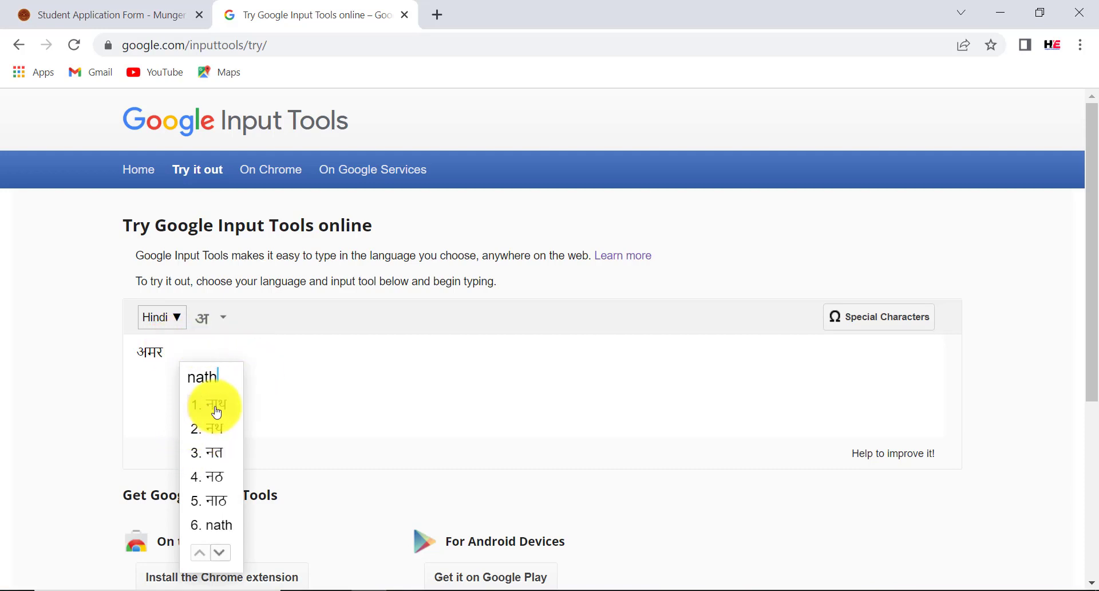
{"action": "left_click", "coordinate": [217, 412]}
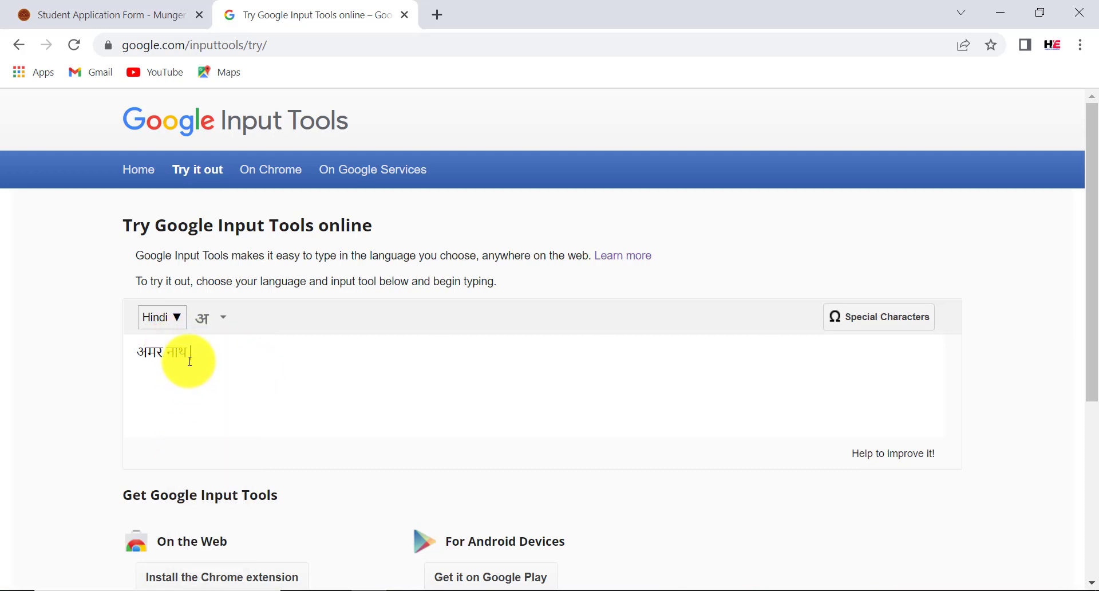
{"action": "left_click_drag", "start_coordinate": [188, 353], "coordinate": [137, 353]}
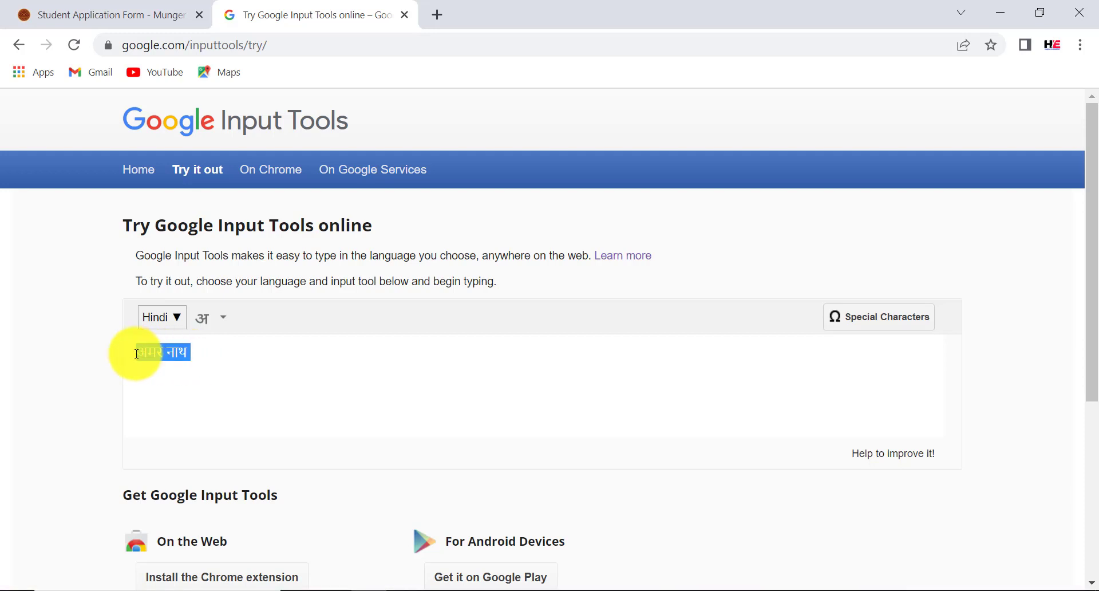
{"action": "left_click", "coordinate": [144, 17]}
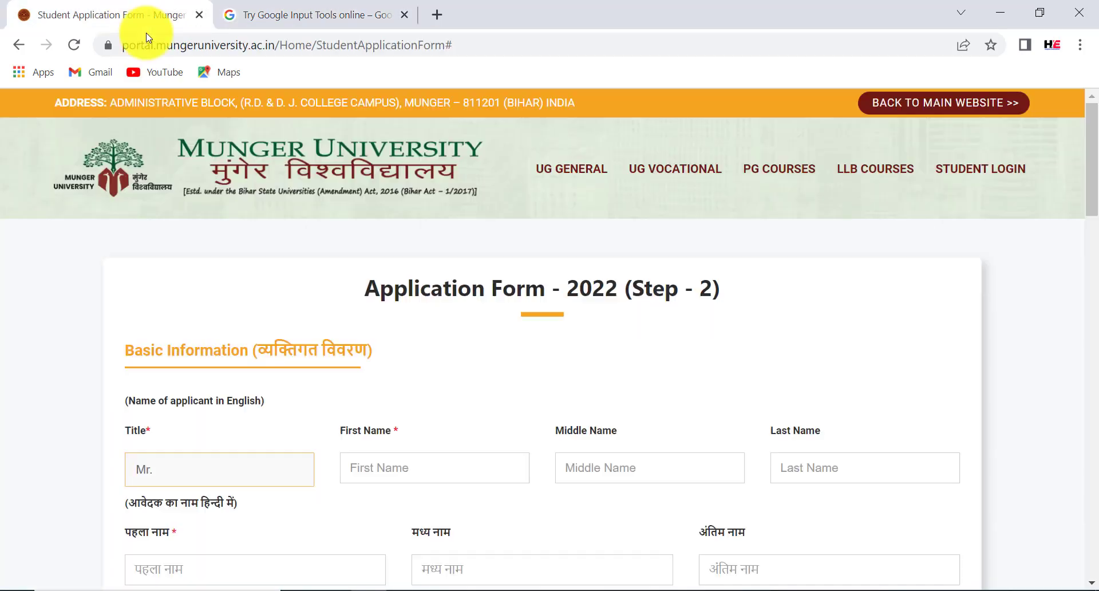
{"action": "left_click", "coordinate": [179, 560]}
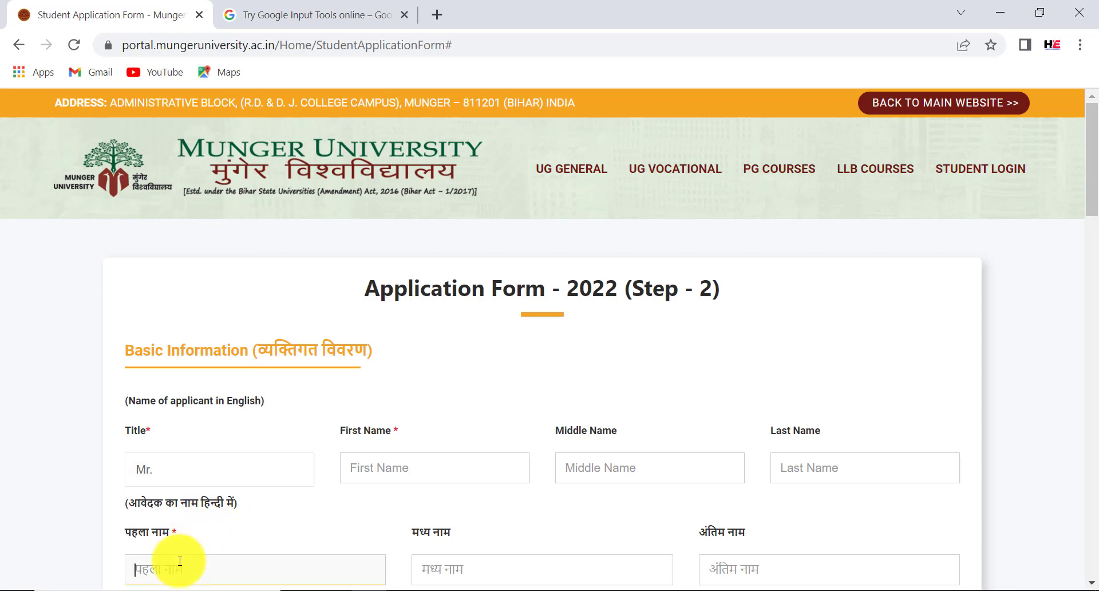
{"action": "right_click", "coordinate": [179, 561]}
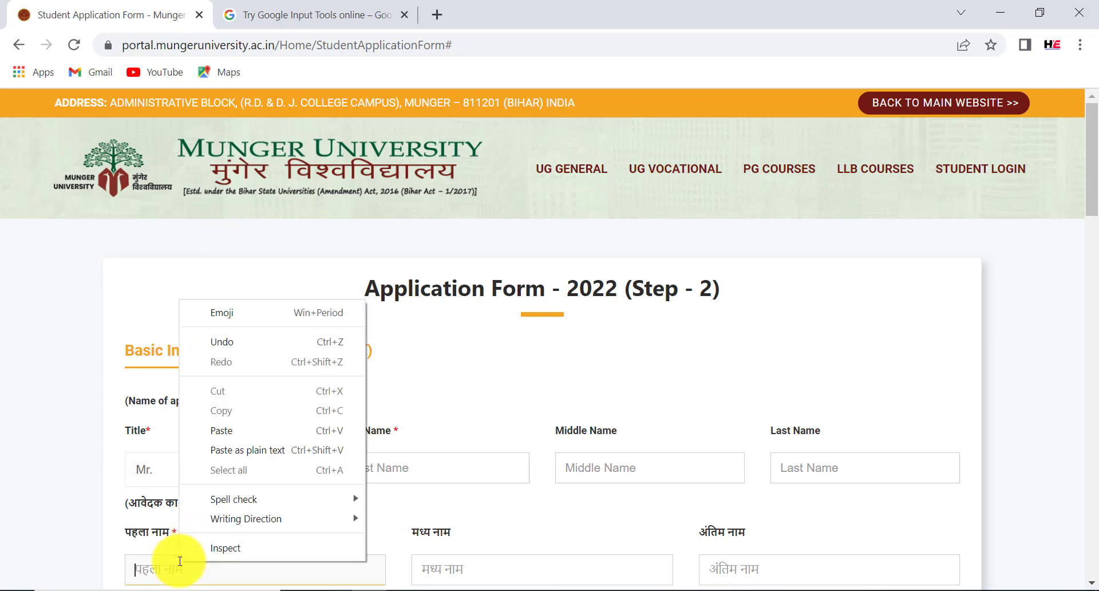
{"action": "left_click", "coordinate": [227, 436]}
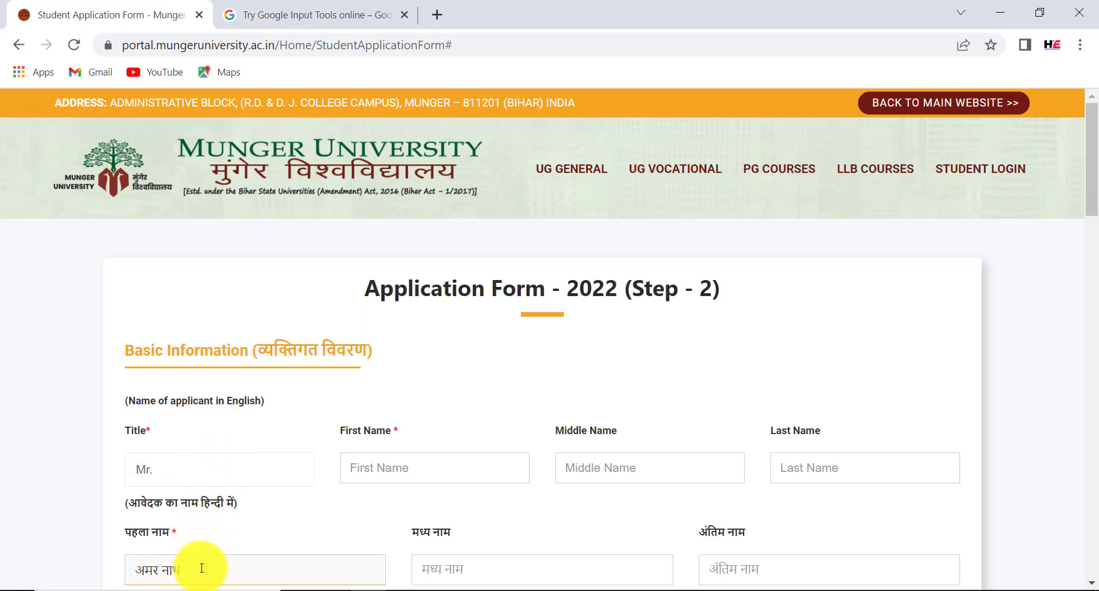
{"action": "left_click", "coordinate": [321, 7]}
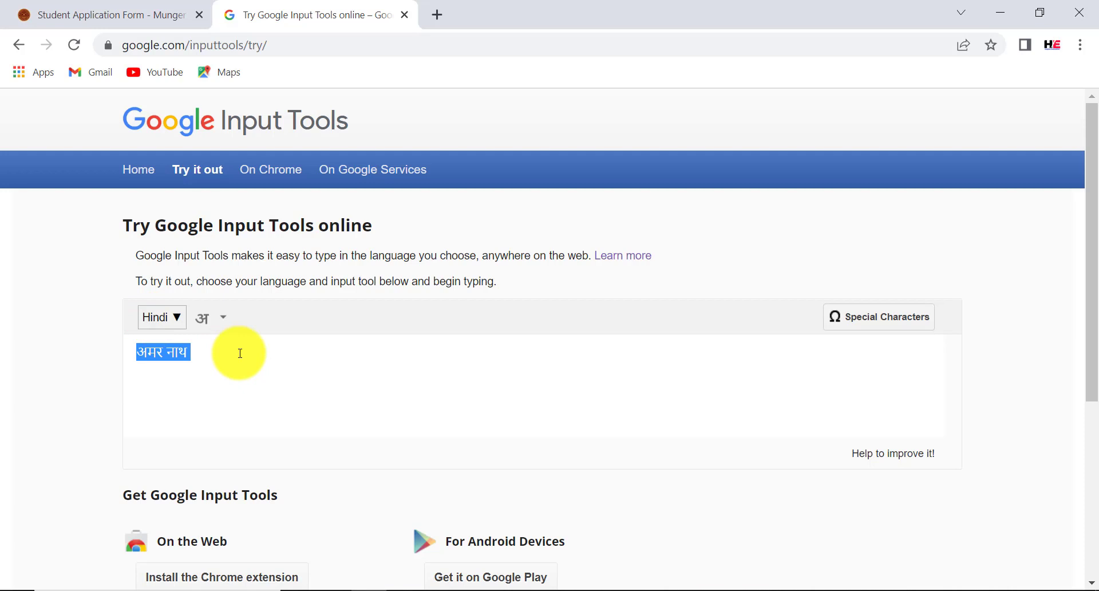
{"action": "left_click", "coordinate": [155, 13]}
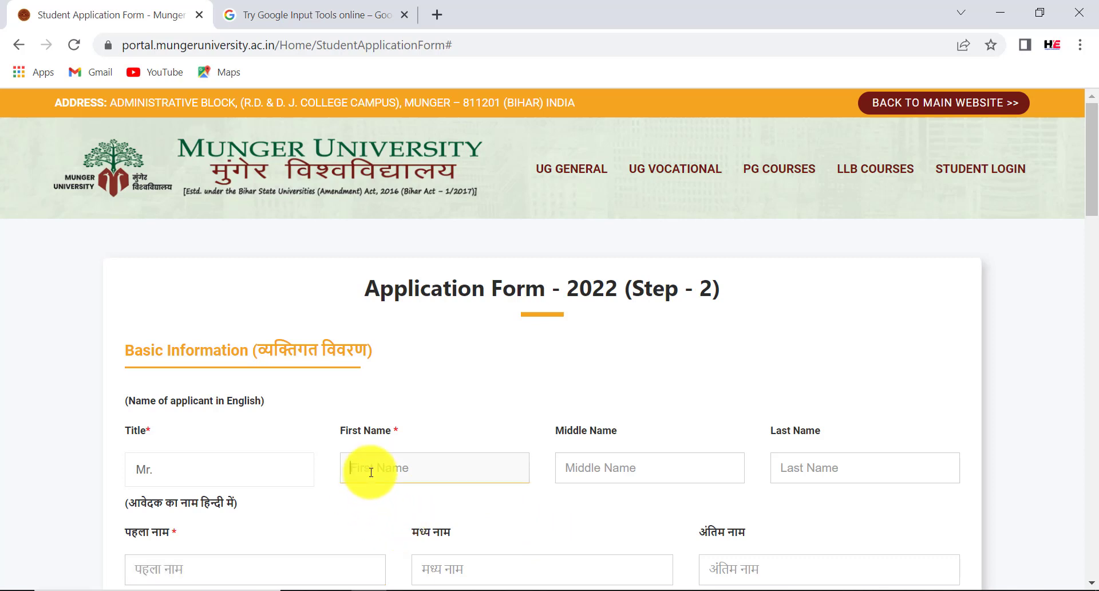
Finish typing the applicant's English first name and move on to Middle Name
{"action": "type", "text": "r"}
{"action": "left_click", "coordinate": [618, 461]}
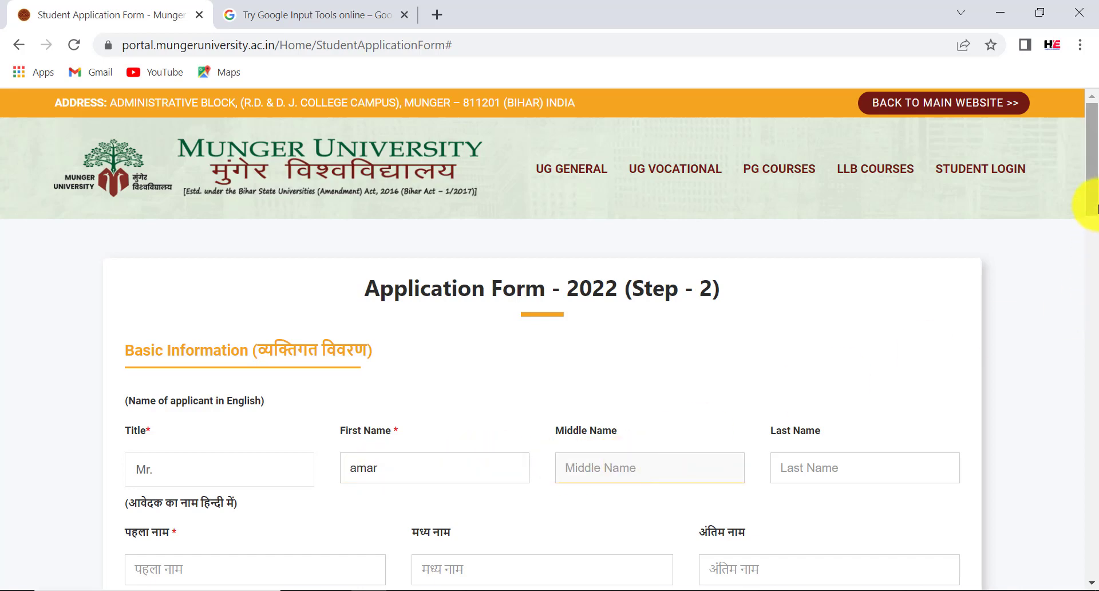
{"action": "left_click_drag", "start_coordinate": [1096, 209], "coordinate": [1094, 284]}
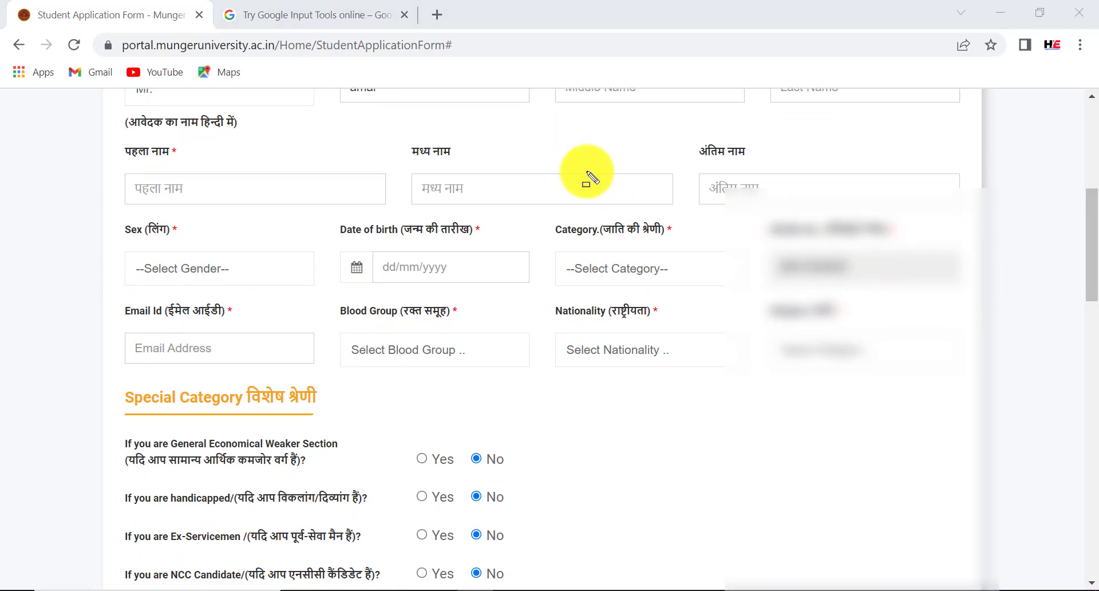
Set sex to Male and pick date of birth 01/02/2001 from the calendar
{"action": "left_click", "coordinate": [201, 270]}
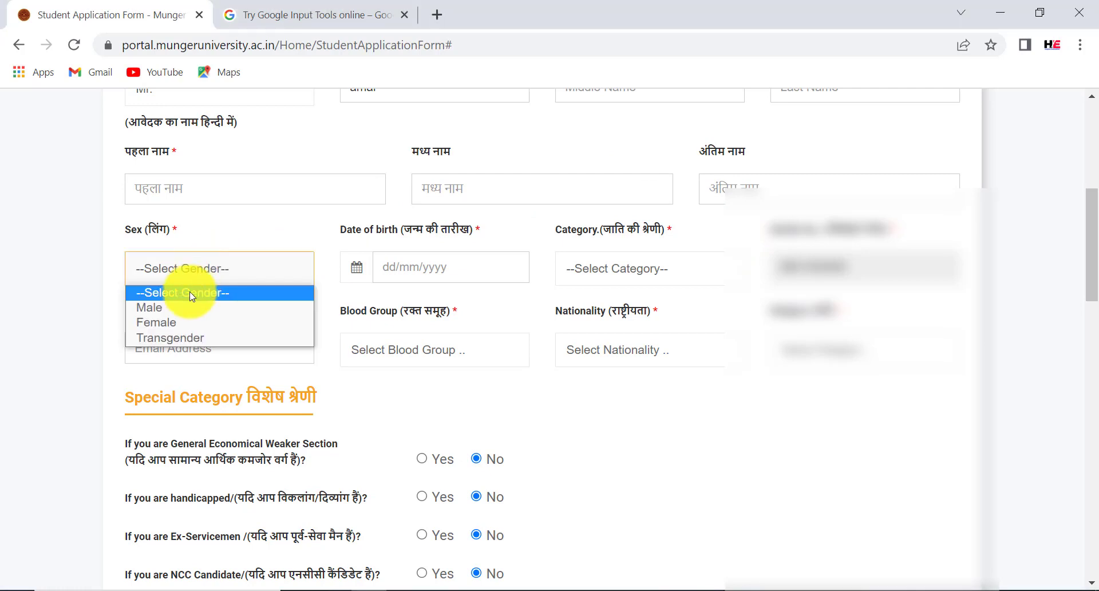
{"action": "left_click", "coordinate": [183, 307]}
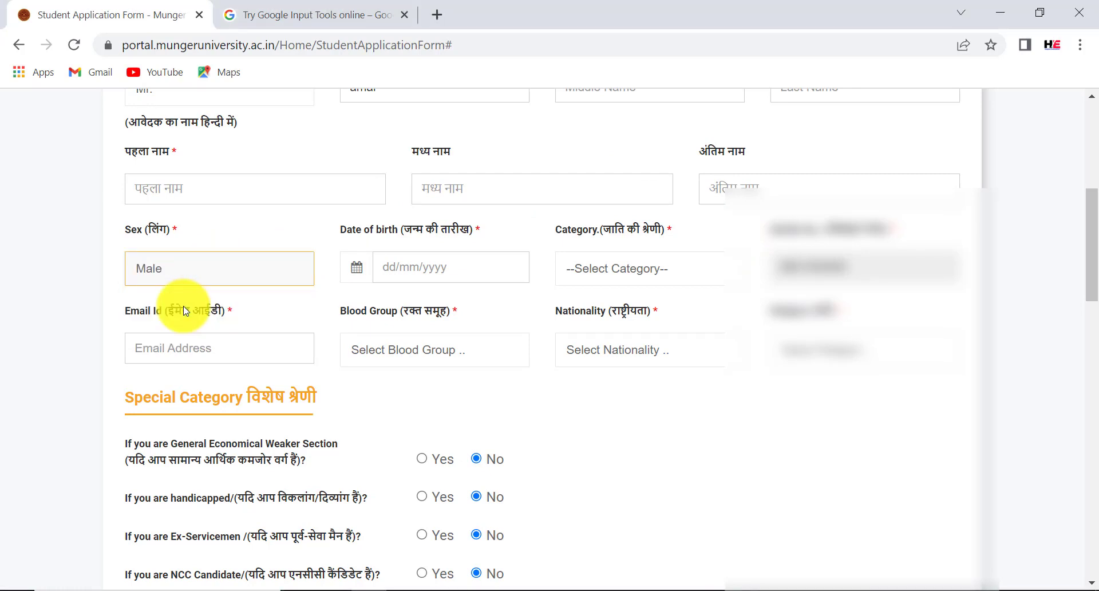
{"action": "left_click", "coordinate": [436, 269]}
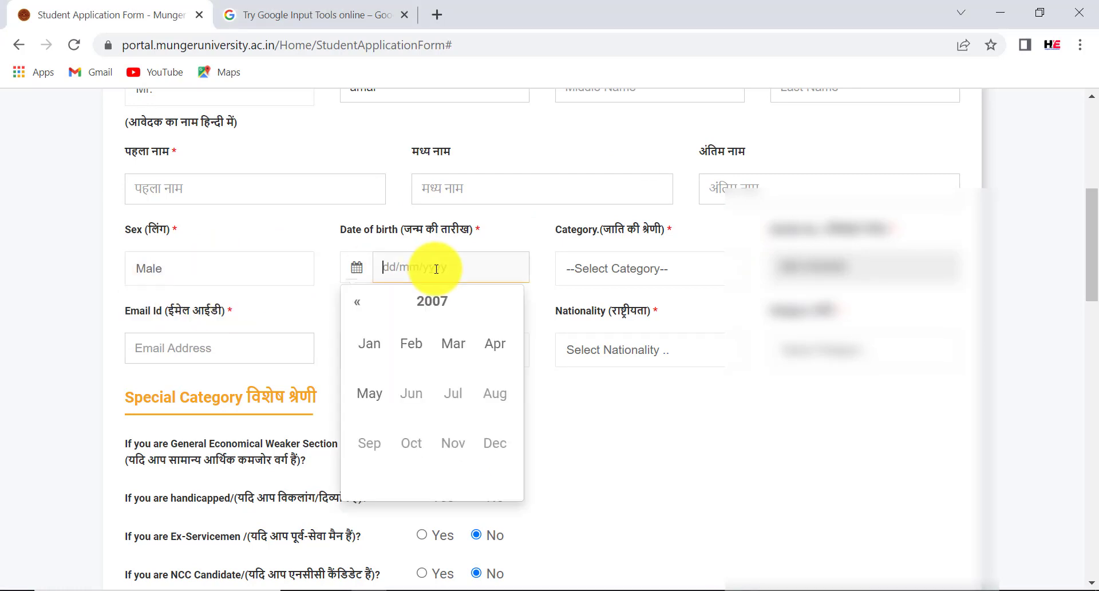
{"action": "left_click", "coordinate": [444, 304]}
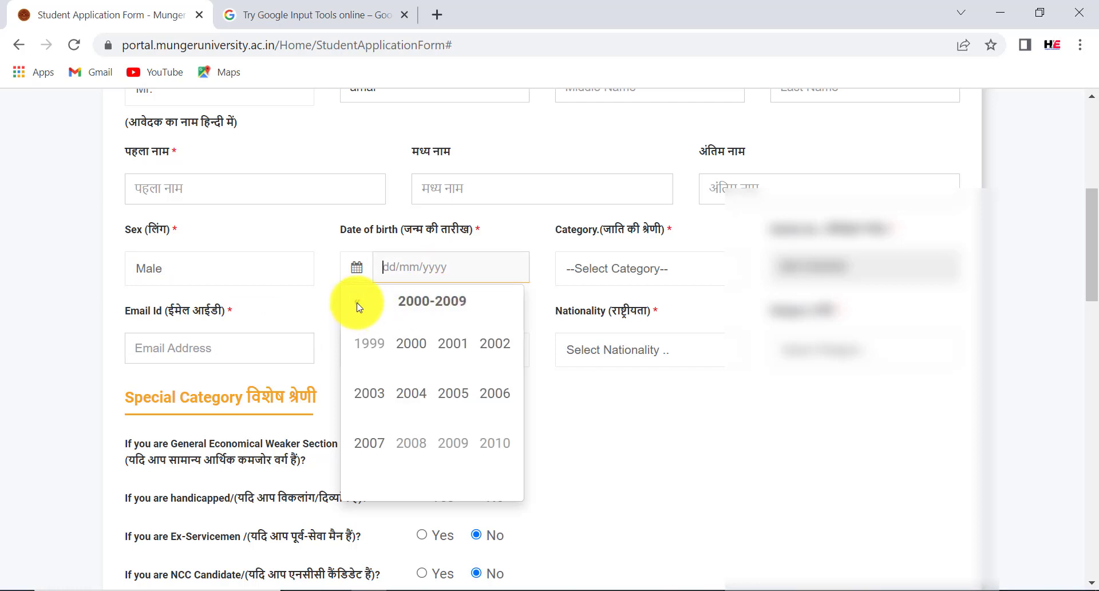
{"action": "left_click", "coordinate": [456, 345]}
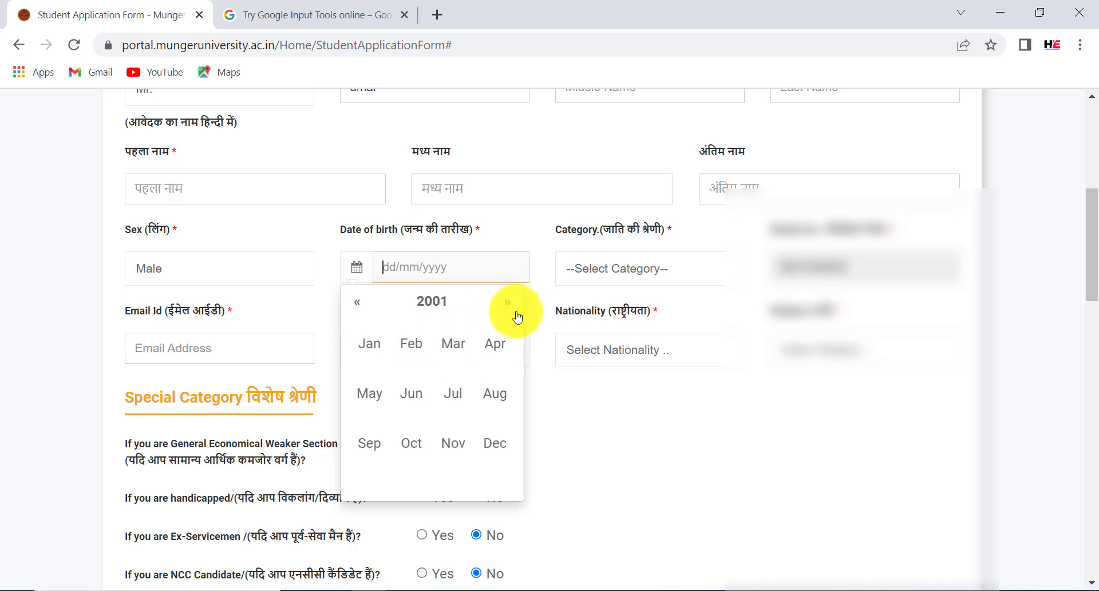
{"action": "left_click", "coordinate": [432, 356]}
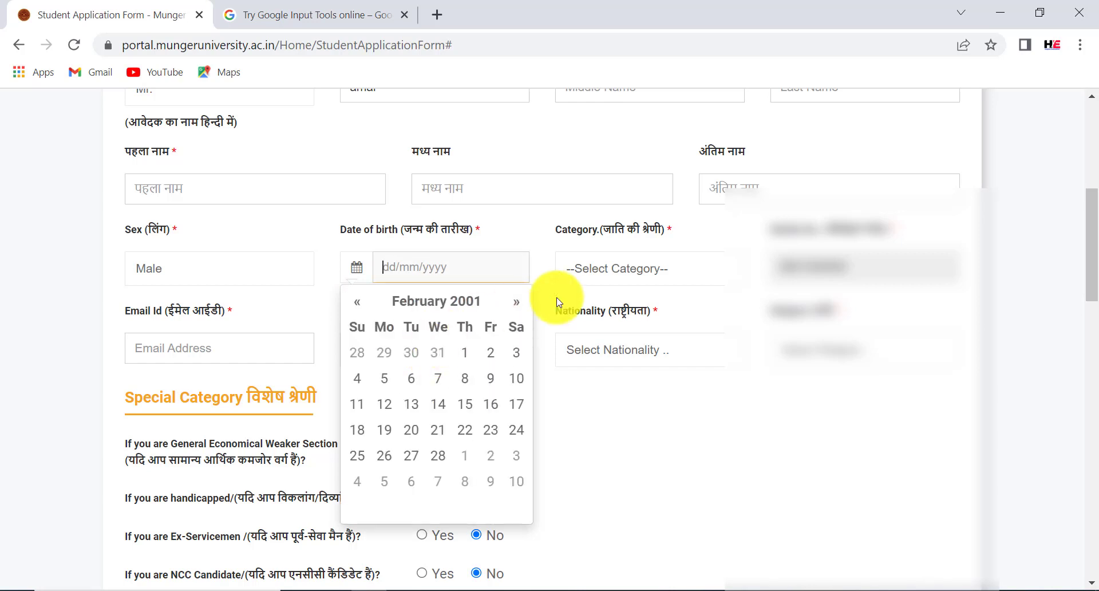
{"action": "left_click", "coordinate": [478, 360]}
{"action": "left_click", "coordinate": [639, 273]}
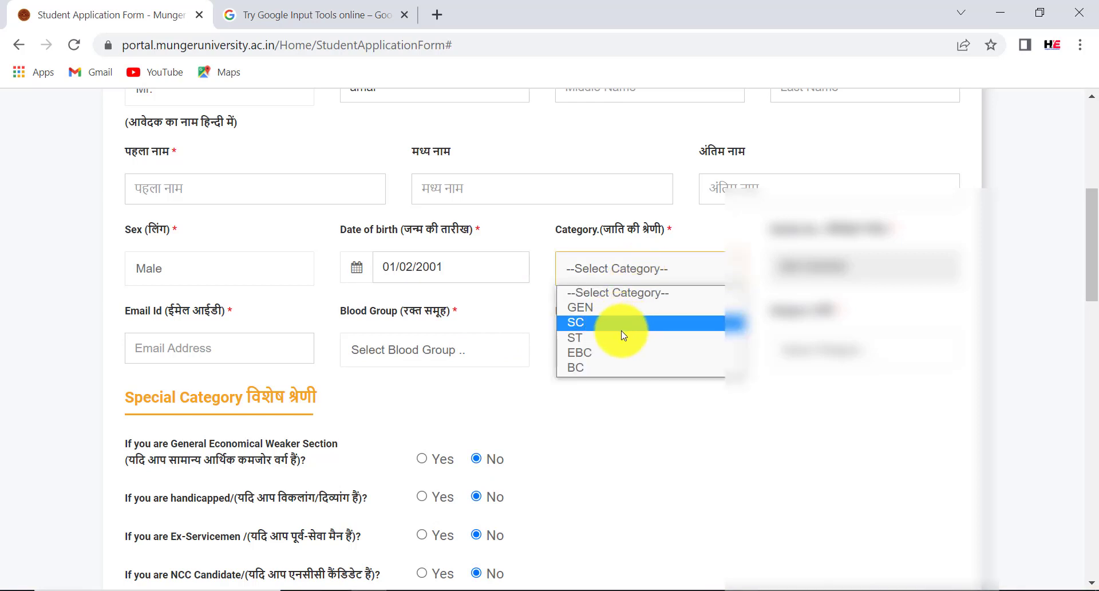
Choose EBC category, O- blood group, INDIAN nationality, and a value in the adjacent blurred field
{"action": "left_click", "coordinate": [606, 358]}
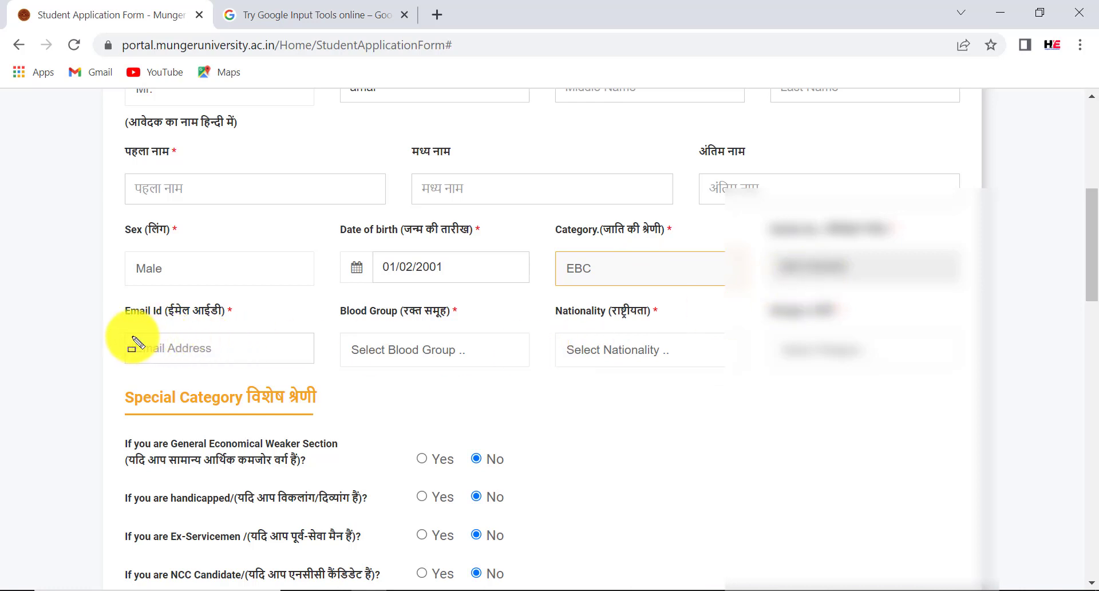
{"action": "left_click_drag", "start_coordinate": [131, 336], "coordinate": [203, 361]}
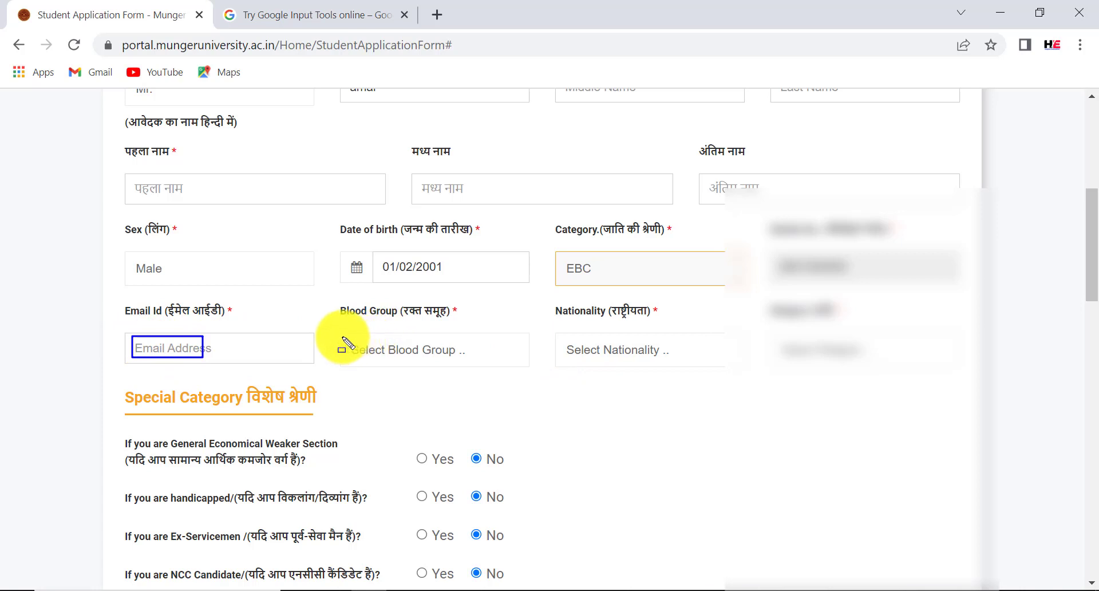
{"action": "left_click_drag", "start_coordinate": [338, 336], "coordinate": [445, 359]}
{"action": "key", "text": "Escape"}
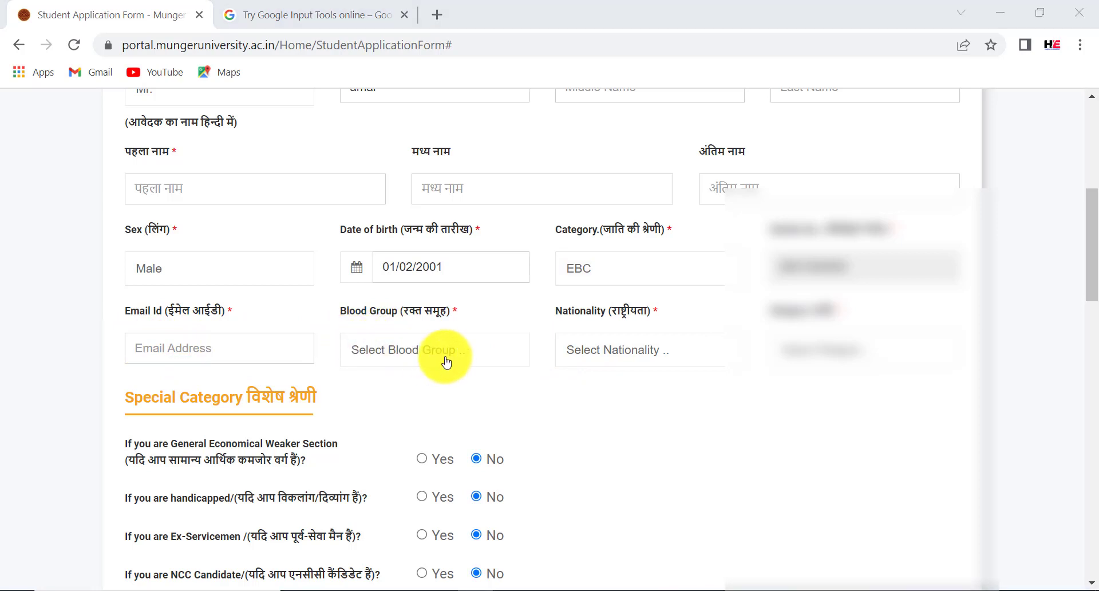
{"action": "left_click", "coordinate": [447, 358]}
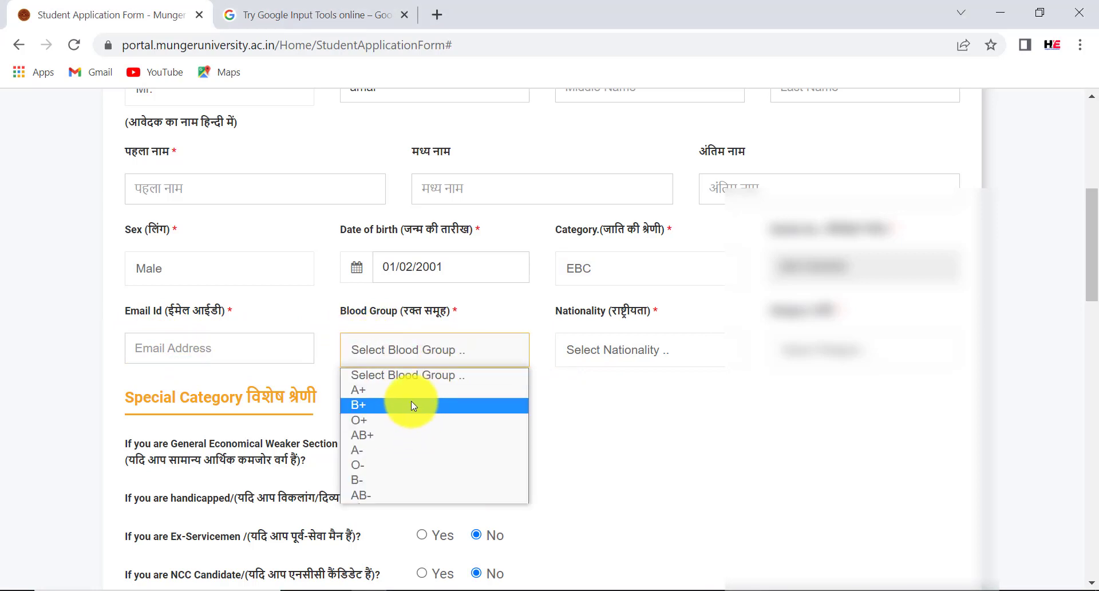
{"action": "left_click", "coordinate": [397, 466]}
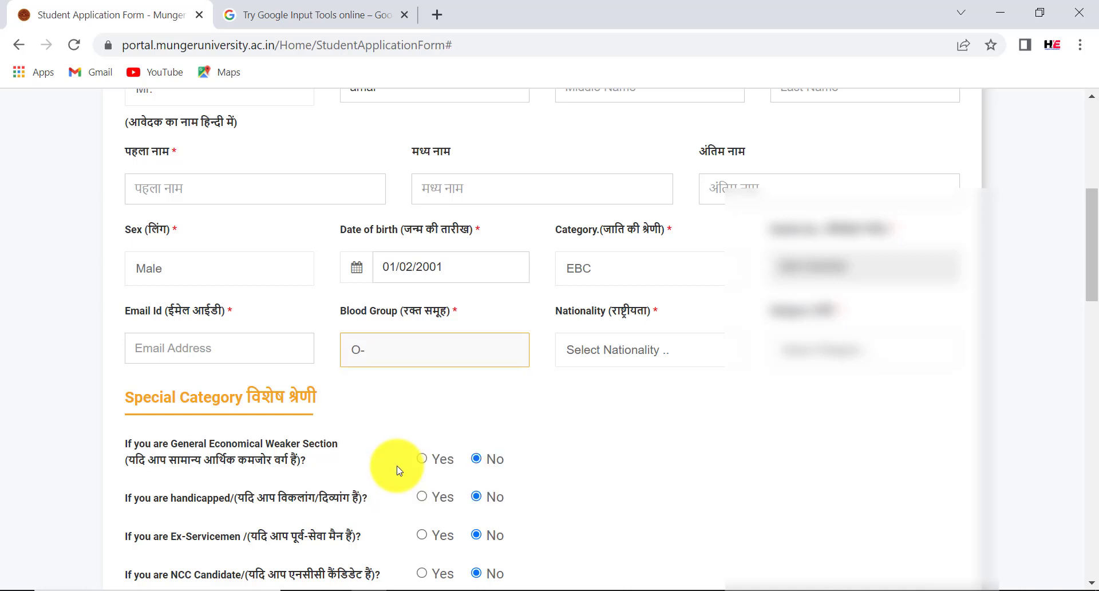
{"action": "left_click", "coordinate": [620, 358]}
{"action": "left_click", "coordinate": [616, 393]}
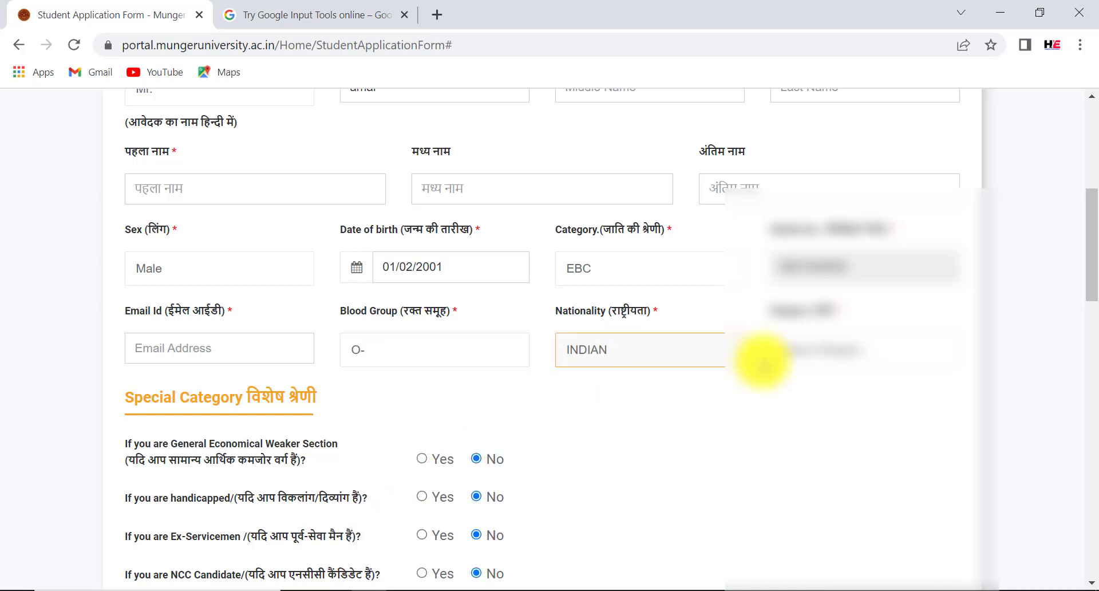
{"action": "left_click", "coordinate": [829, 351]}
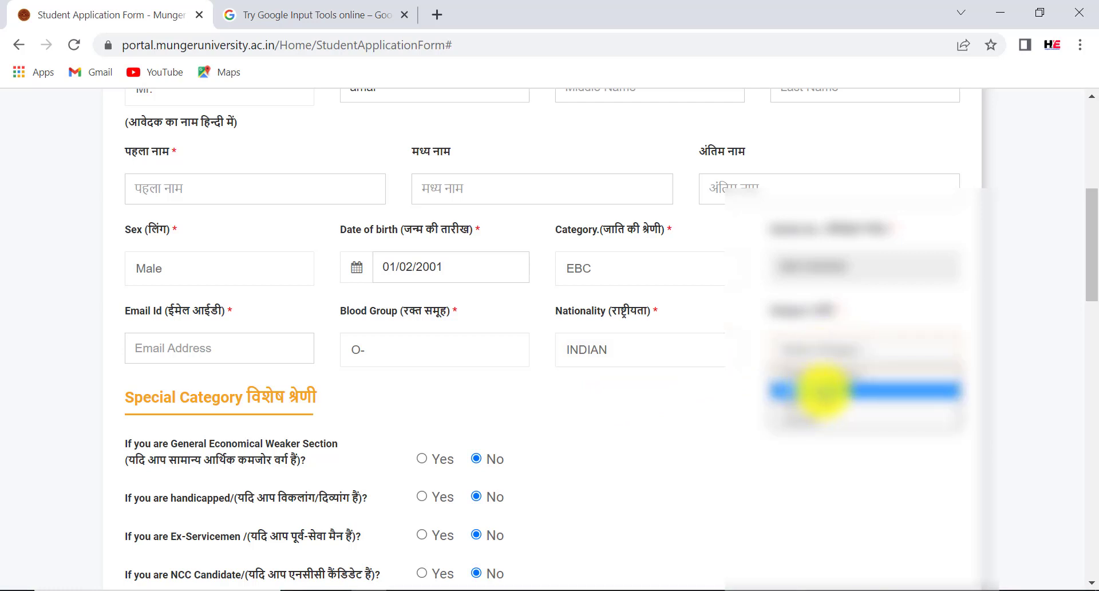
{"action": "left_click", "coordinate": [822, 391]}
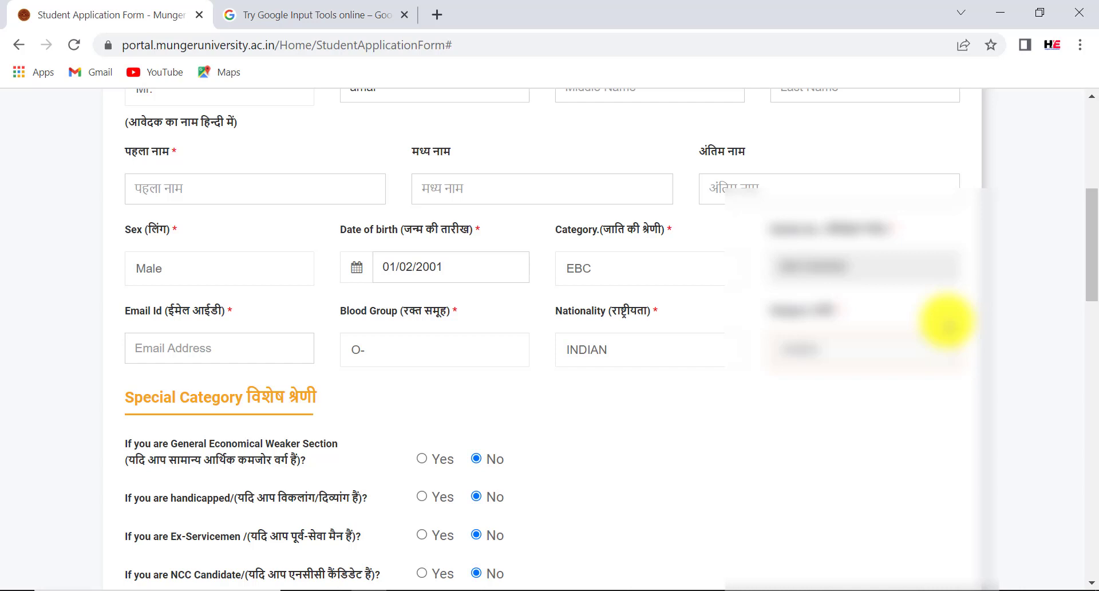
Scroll to Special Category and outline each of the six questions, EWS through Ward, all answered No
{"action": "scroll", "coordinate": [947, 324], "scroll_direction": "down", "scroll_amount": 5}
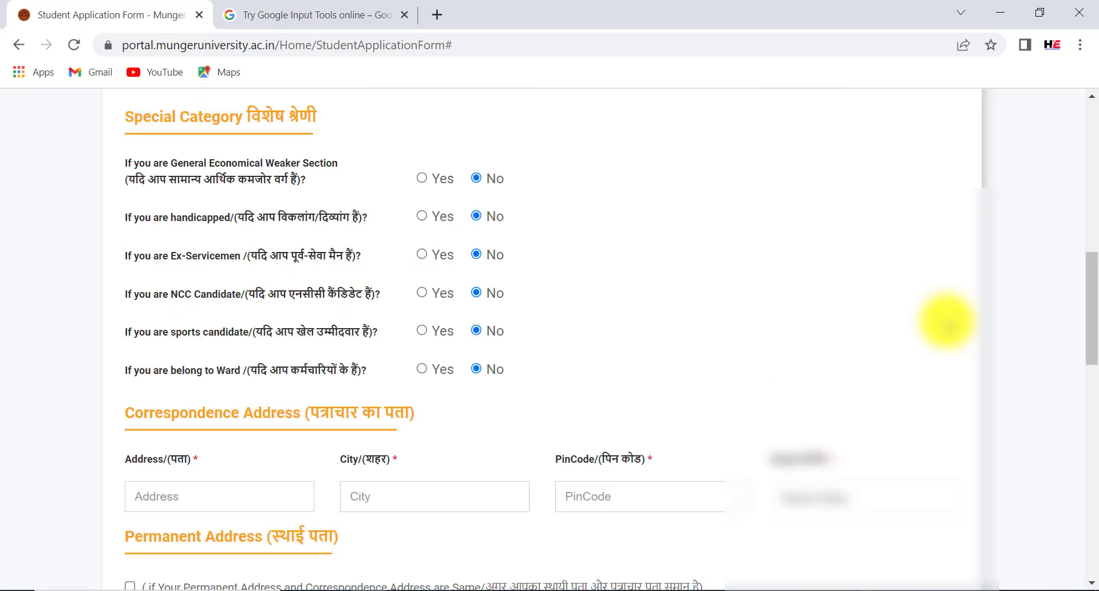
{"action": "left_click_drag", "start_coordinate": [106, 104], "coordinate": [367, 128]}
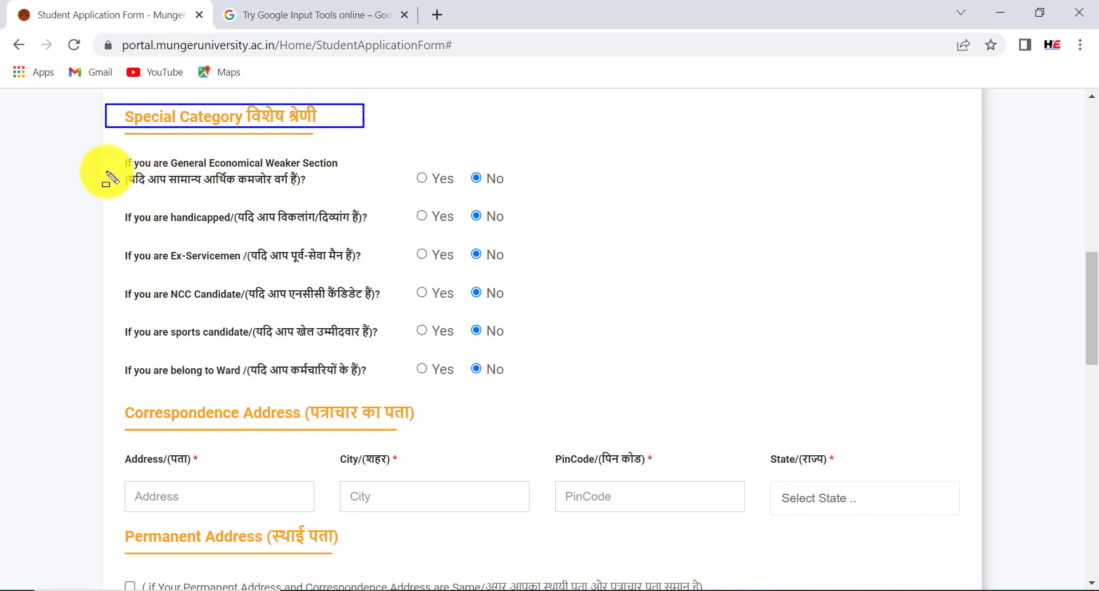
{"action": "mouse_move", "coordinate": [105, 170]}
{"action": "left_mouse_down"}
{"action": "mouse_move", "coordinate": [222, 194]}
{"action": "mouse_move", "coordinate": [325, 192]}
{"action": "left_mouse_up"}
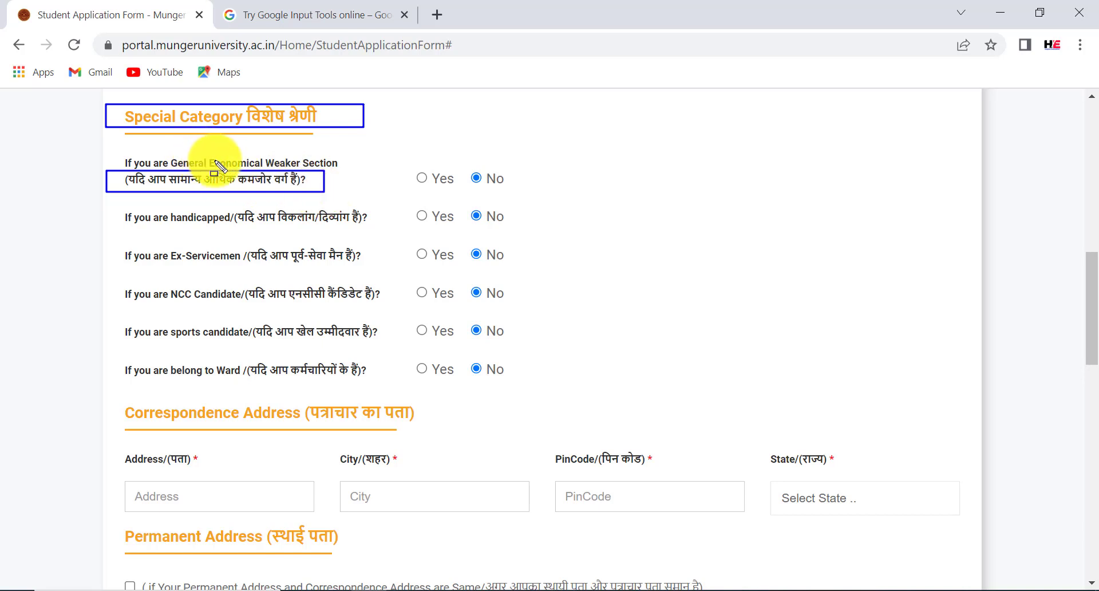
{"action": "left_click_drag", "start_coordinate": [395, 167], "coordinate": [533, 180]}
{"action": "left_click_drag", "start_coordinate": [221, 206], "coordinate": [546, 224]}
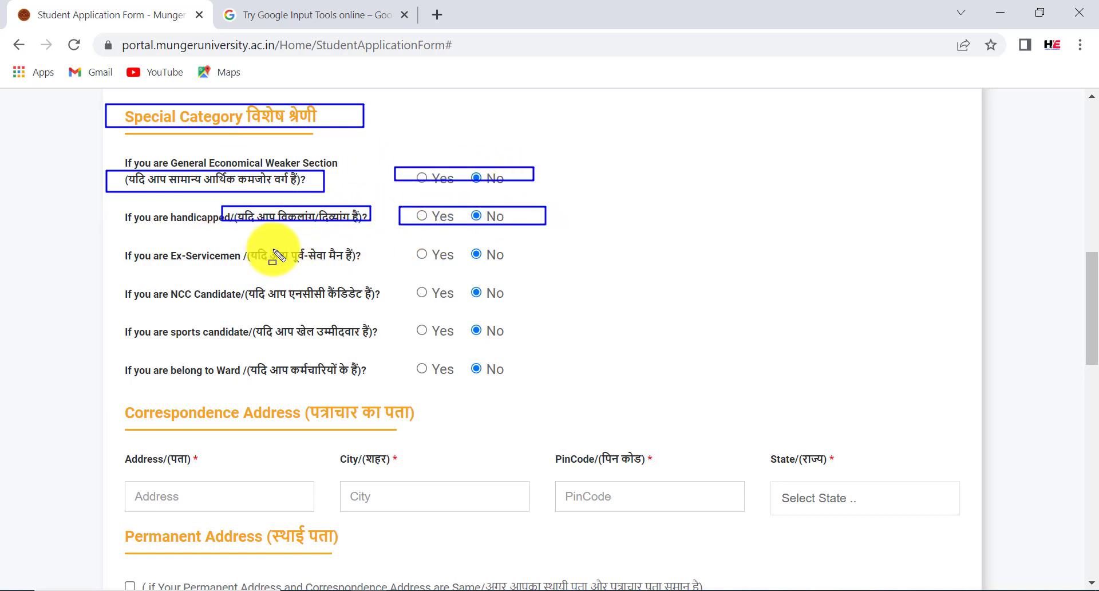
{"action": "left_click_drag", "start_coordinate": [240, 248], "coordinate": [370, 264]}
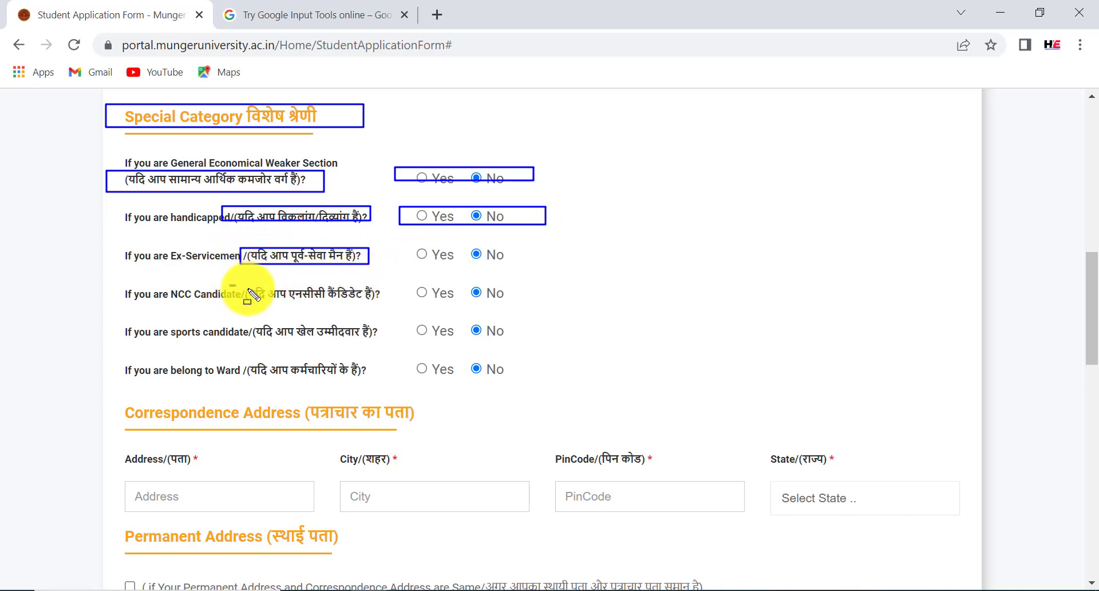
{"action": "left_click_drag", "start_coordinate": [229, 285], "coordinate": [538, 301]}
{"action": "left_click_drag", "start_coordinate": [242, 319], "coordinate": [371, 344]}
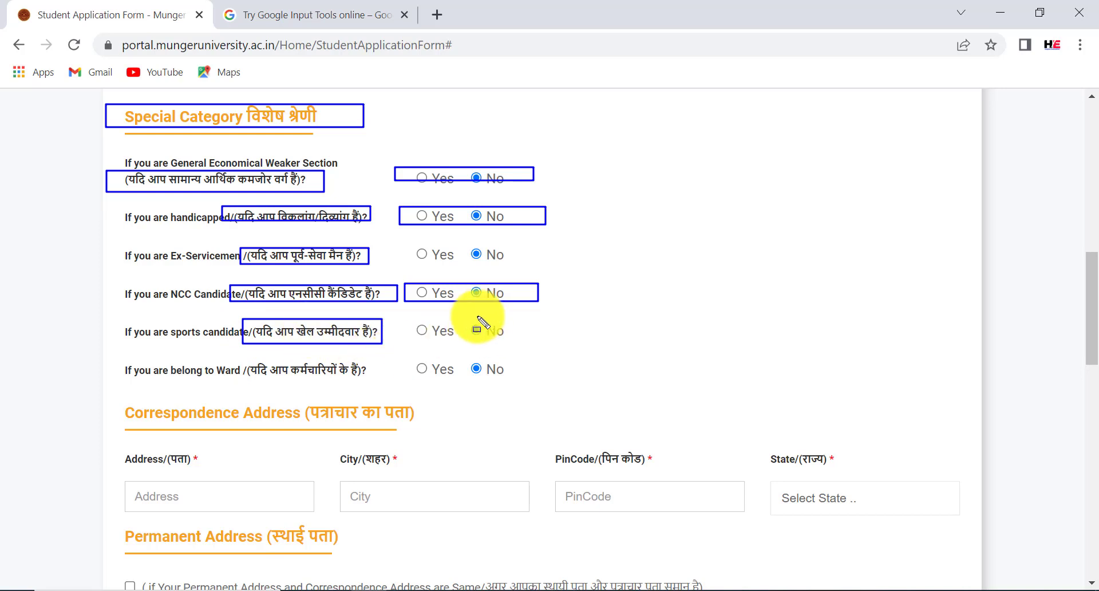
{"action": "left_click_drag", "start_coordinate": [396, 321], "coordinate": [515, 337]}
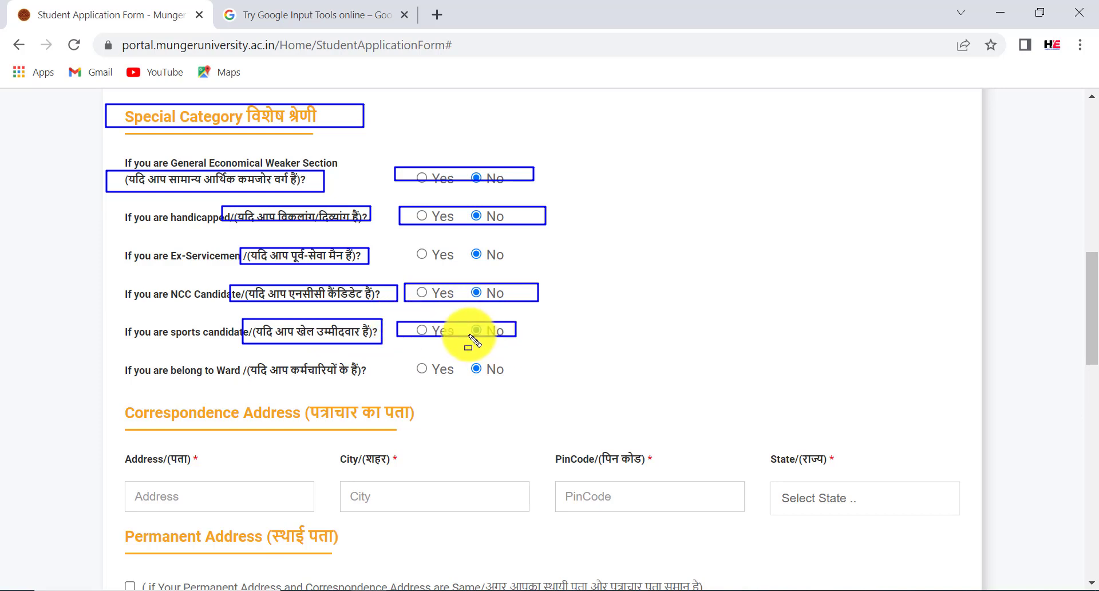
{"action": "mouse_move", "coordinate": [235, 364]}
{"action": "left_mouse_down"}
{"action": "mouse_move", "coordinate": [342, 378]}
{"action": "mouse_move", "coordinate": [527, 376]}
{"action": "left_mouse_up"}
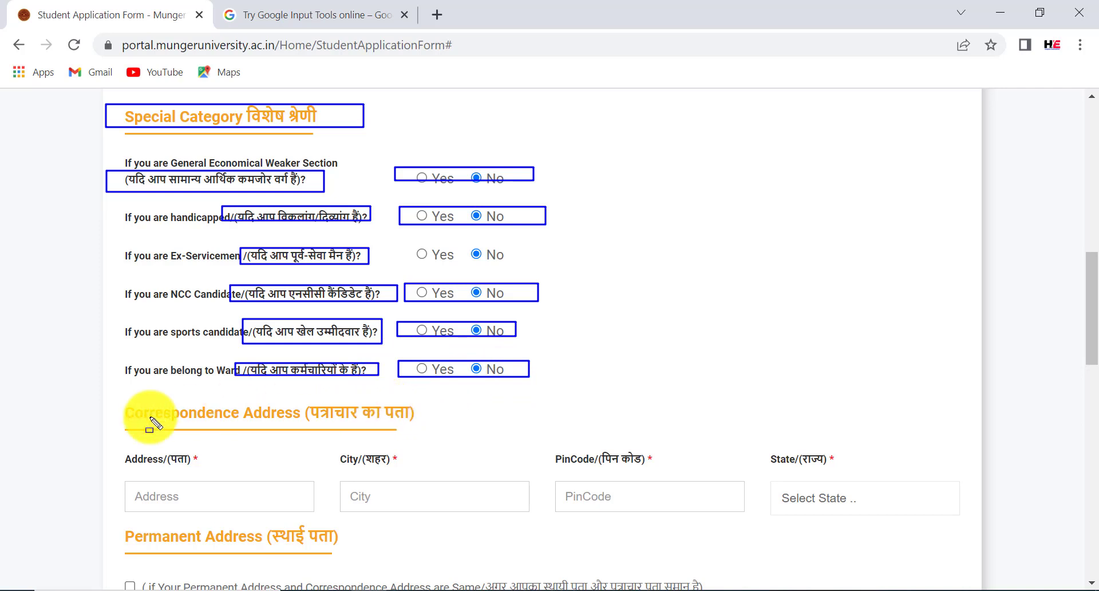
Highlight the Correspondence Address fields and set its State to Bihar
{"action": "left_click_drag", "start_coordinate": [88, 417], "coordinate": [173, 403]}
{"action": "left_click_drag", "start_coordinate": [346, 431], "coordinate": [426, 426]}
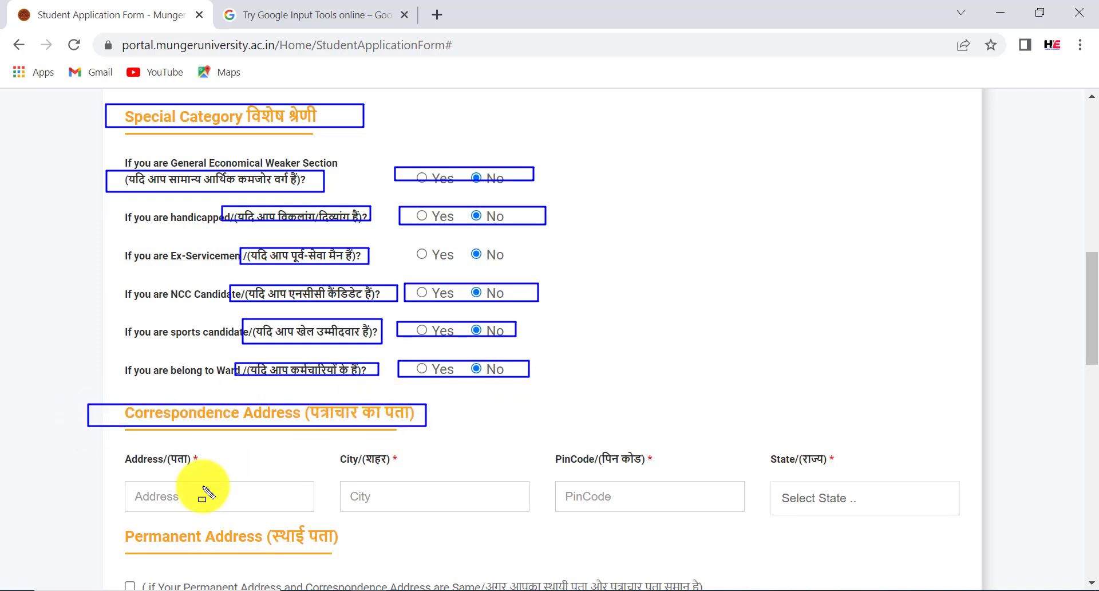
{"action": "left_click_drag", "start_coordinate": [131, 485], "coordinate": [220, 503]}
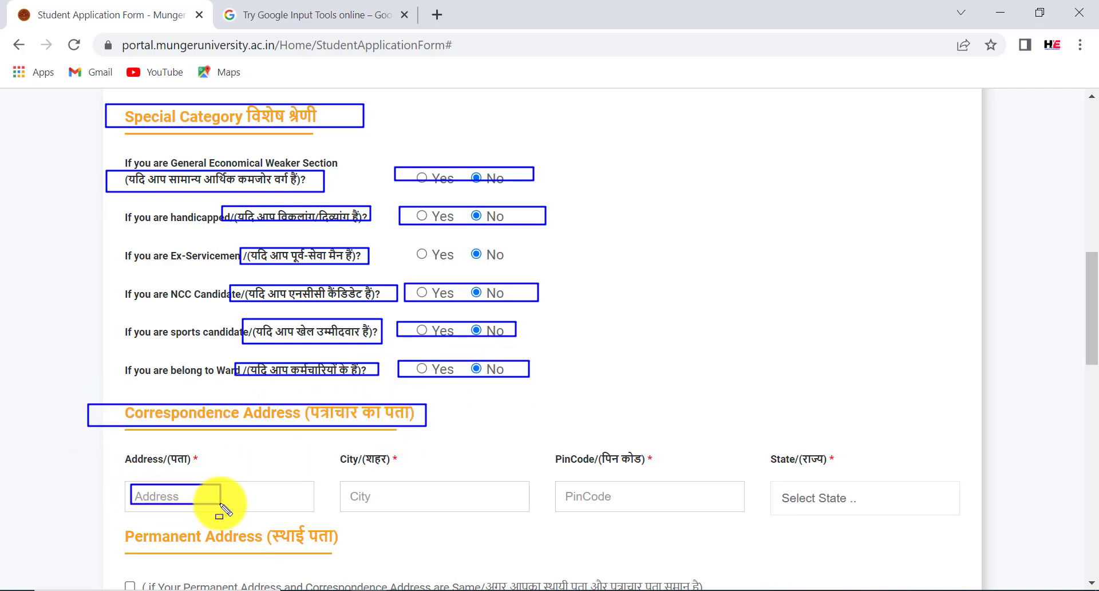
{"action": "left_click_drag", "start_coordinate": [339, 485], "coordinate": [441, 506]}
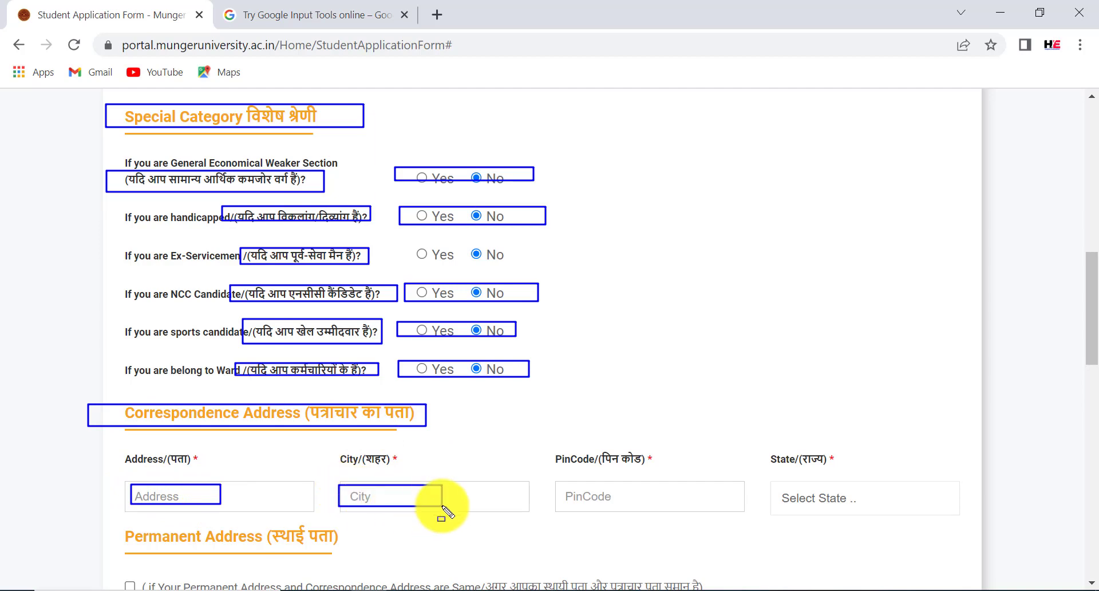
{"action": "left_click_drag", "start_coordinate": [551, 482], "coordinate": [649, 508]}
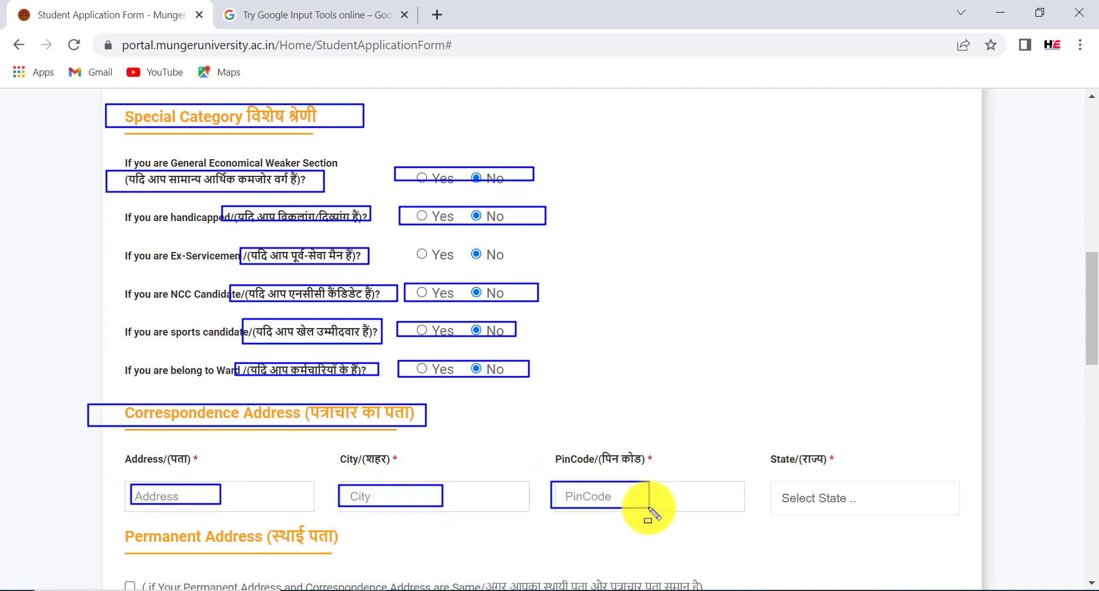
{"action": "left_click", "coordinate": [857, 507]}
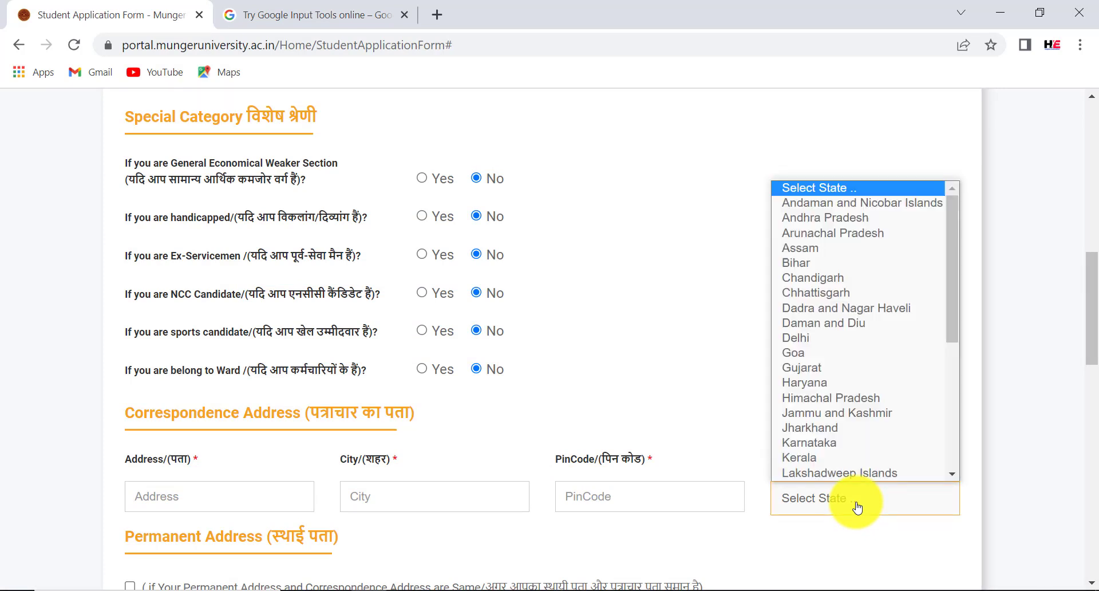
{"action": "left_click", "coordinate": [812, 263]}
Point out the same-address option for the Permanent Address and scroll further down the form
{"action": "left_click_drag", "start_coordinate": [1090, 298], "coordinate": [1090, 367]}
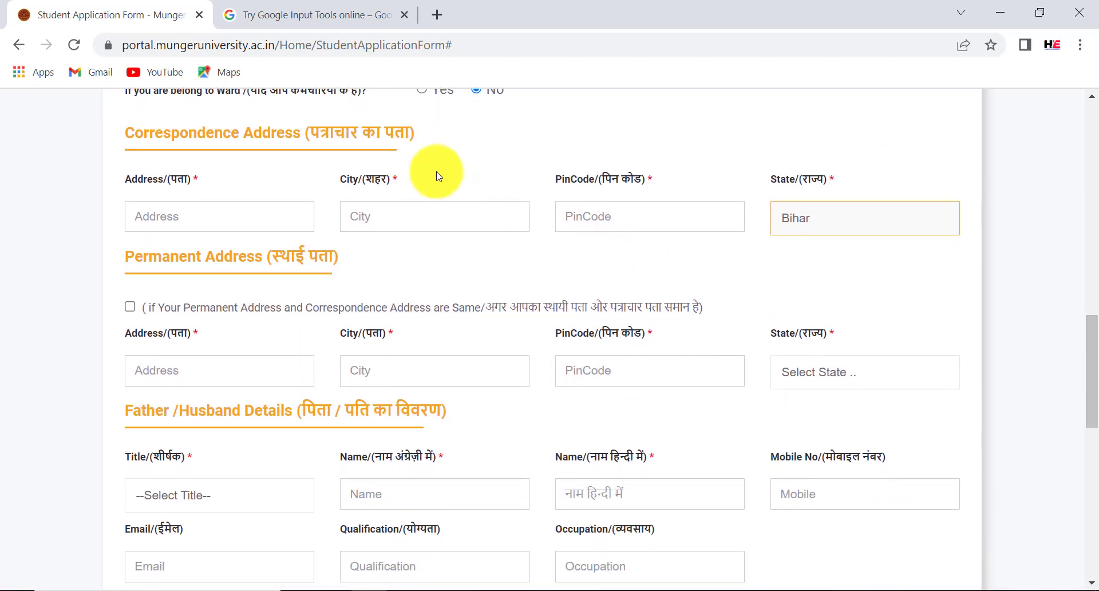
{"action": "mouse_move", "coordinate": [96, 123]}
{"action": "left_mouse_down"}
{"action": "mouse_move", "coordinate": [209, 147]}
{"action": "mouse_move", "coordinate": [443, 151]}
{"action": "left_mouse_up"}
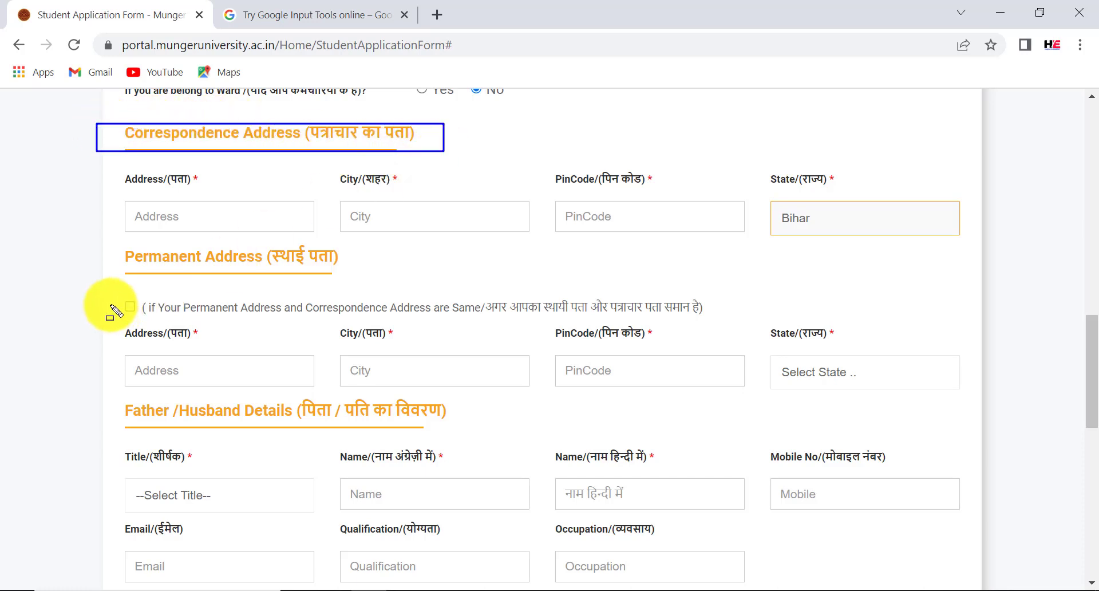
{"action": "left_click_drag", "start_coordinate": [116, 297], "coordinate": [137, 318]}
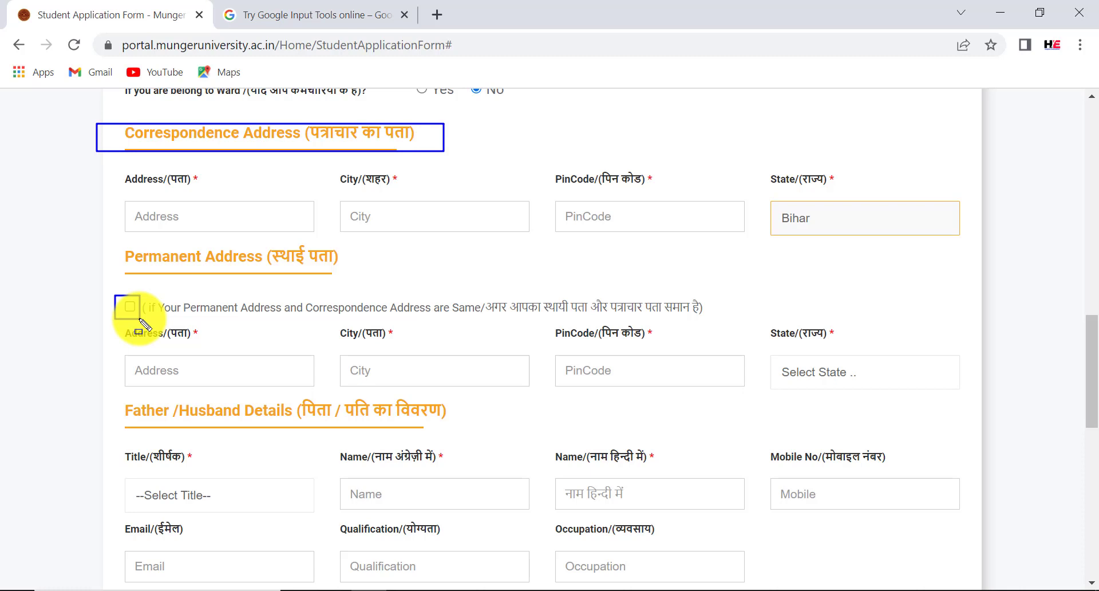
{"action": "scroll", "coordinate": [143, 323], "scroll_direction": "down", "scroll_amount": 5}
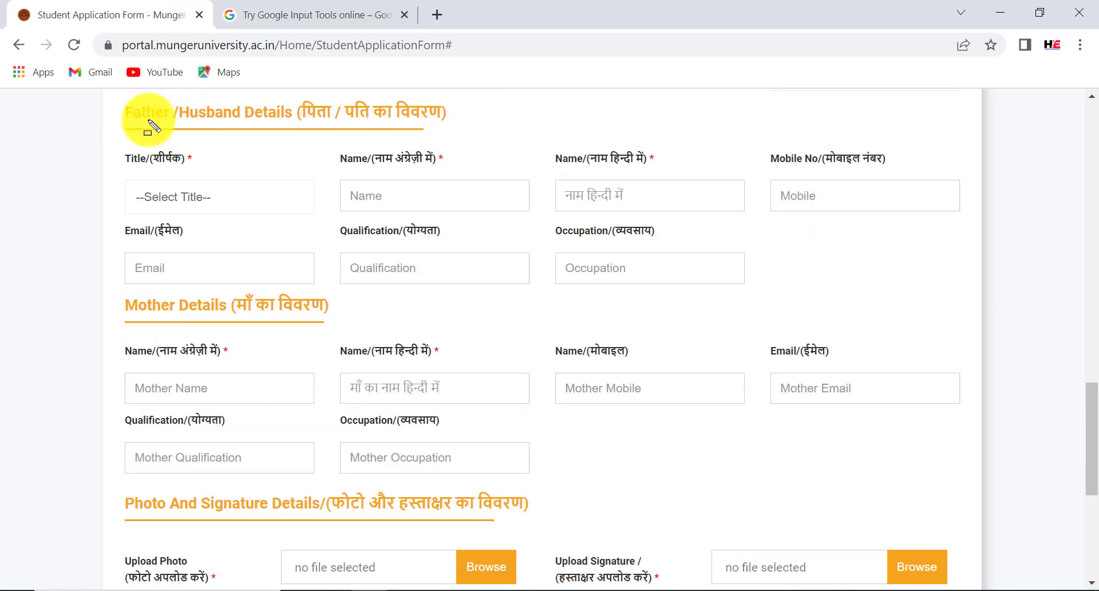
Highlight the Father/Husband Details heading and choose S/O as the title
{"action": "left_click_drag", "start_coordinate": [99, 96], "coordinate": [188, 113]}
{"action": "left_click_drag", "start_coordinate": [267, 122], "coordinate": [496, 128]}
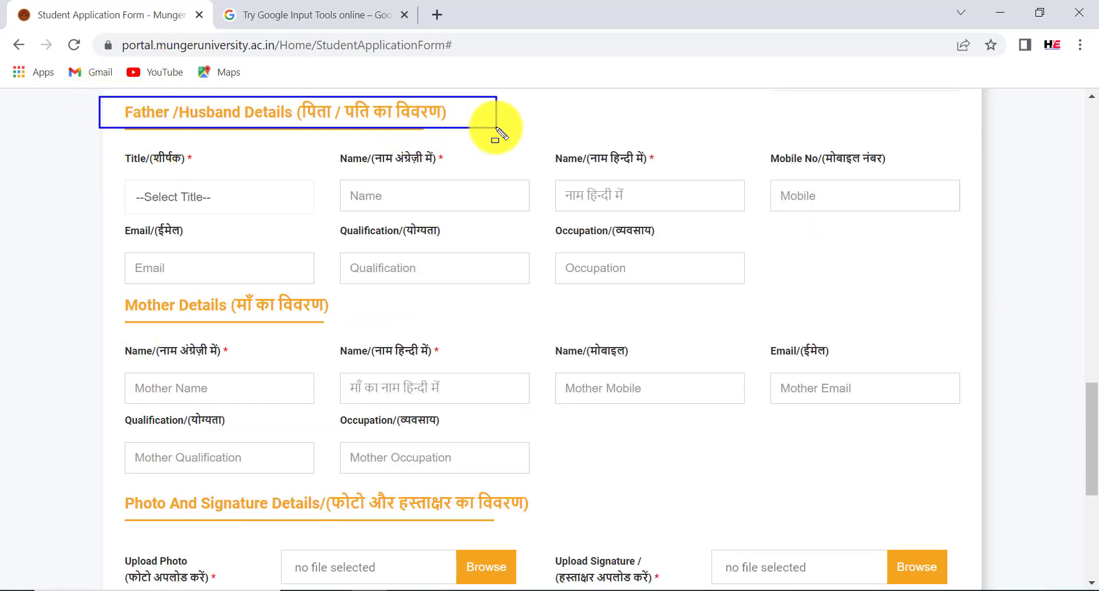
{"action": "left_click", "coordinate": [284, 200]}
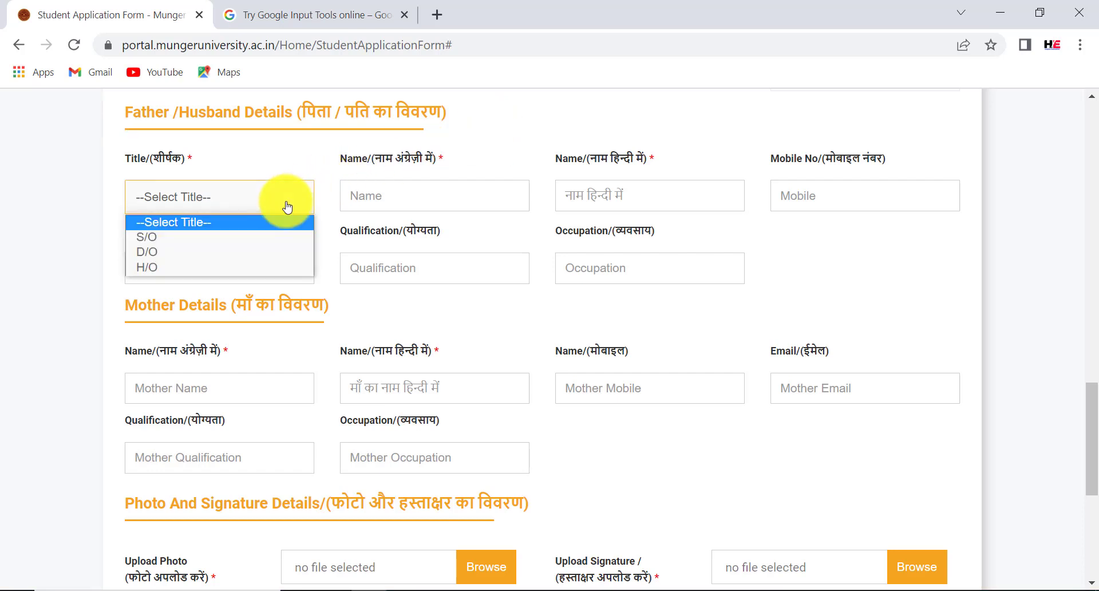
{"action": "left_click", "coordinate": [238, 238]}
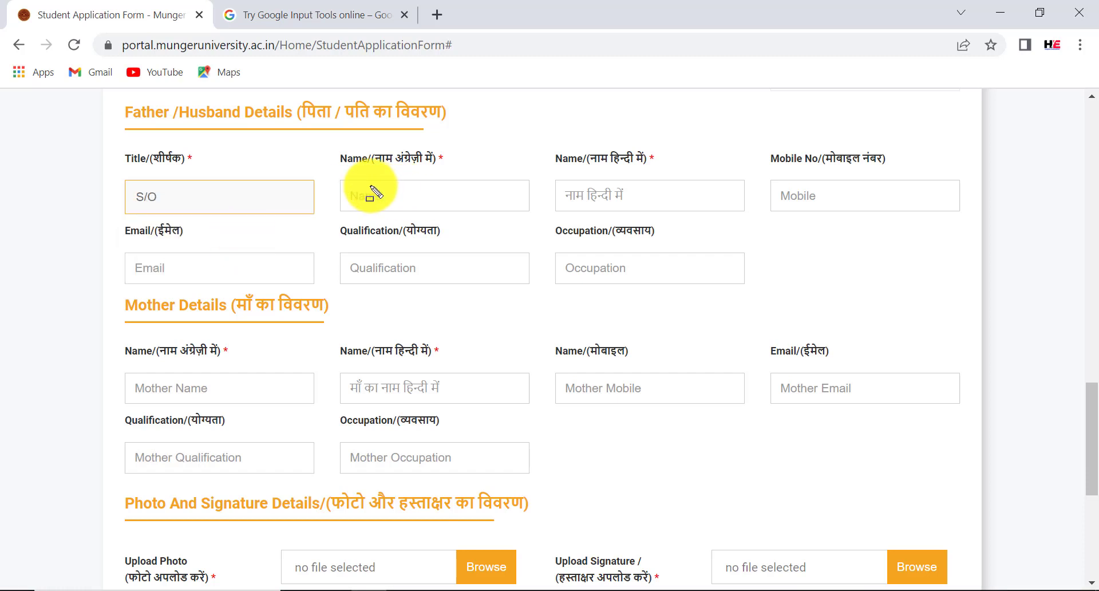
Highlight the father's English and Hindi name, mobile, email, qualification and occupation fields
{"action": "left_click_drag", "start_coordinate": [337, 181], "coordinate": [428, 204]}
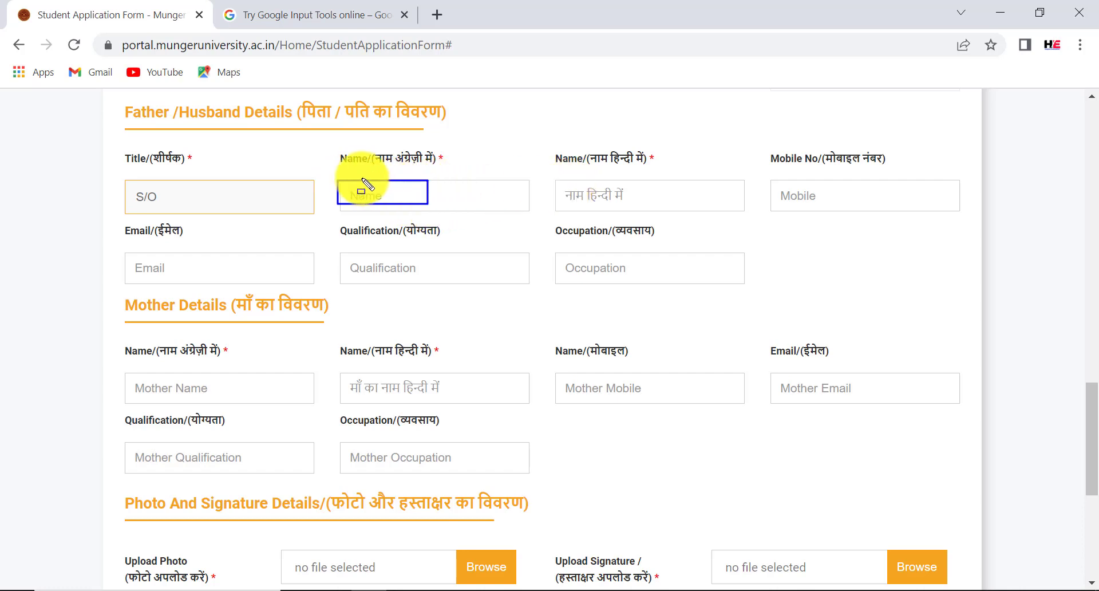
{"action": "mouse_move", "coordinate": [336, 180]}
{"action": "left_mouse_down"}
{"action": "mouse_move", "coordinate": [366, 199]}
{"action": "mouse_move", "coordinate": [472, 204]}
{"action": "left_mouse_up"}
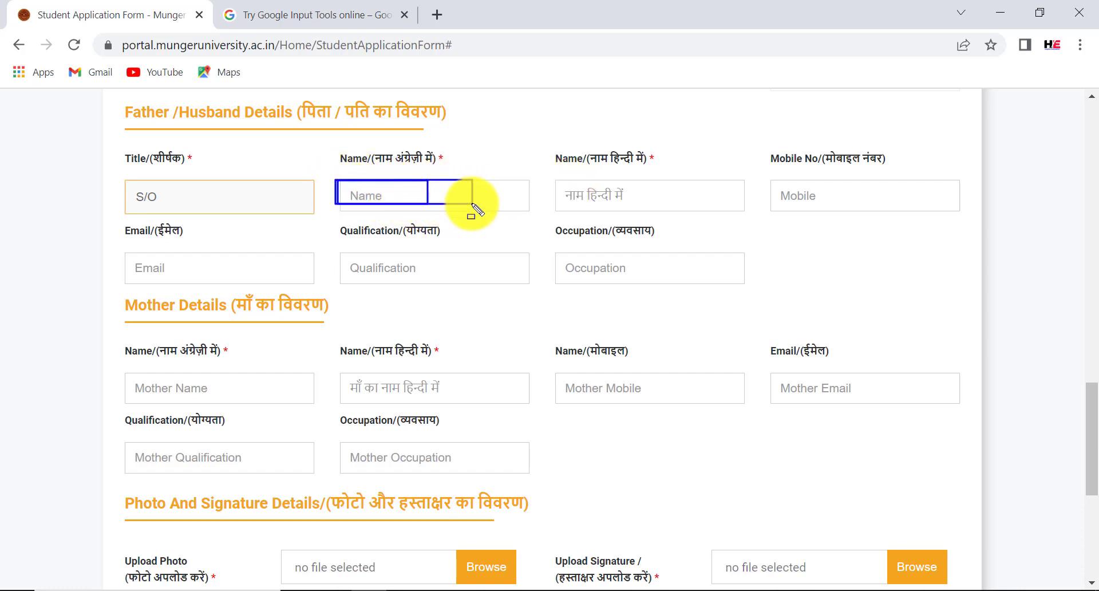
{"action": "left_click_drag", "start_coordinate": [554, 179], "coordinate": [697, 216]}
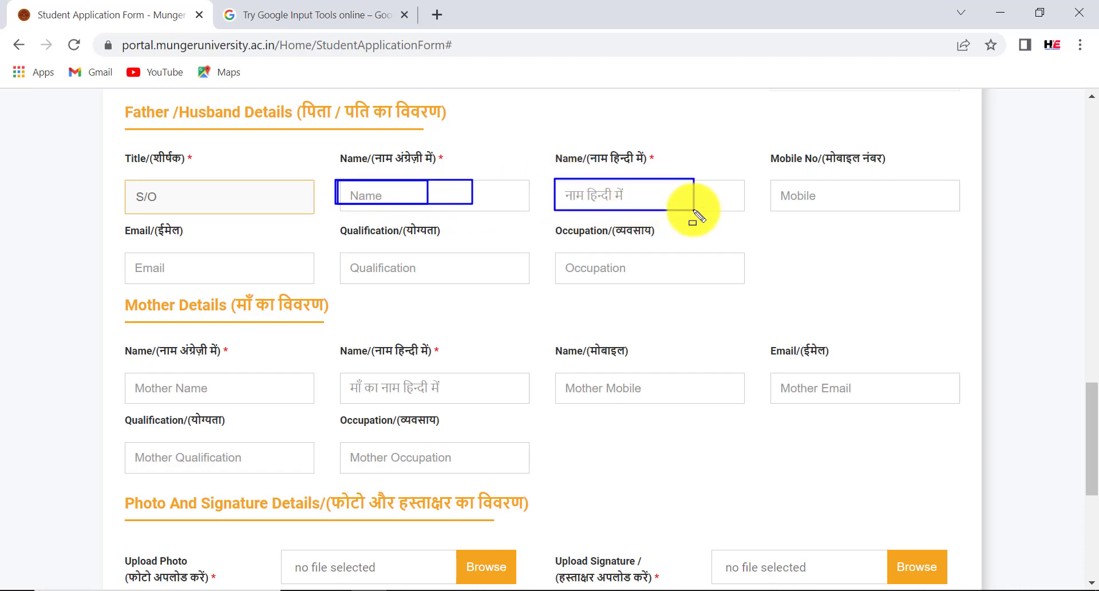
{"action": "mouse_move", "coordinate": [767, 177]}
{"action": "left_mouse_down"}
{"action": "mouse_move", "coordinate": [809, 201]}
{"action": "mouse_move", "coordinate": [914, 206]}
{"action": "left_mouse_up"}
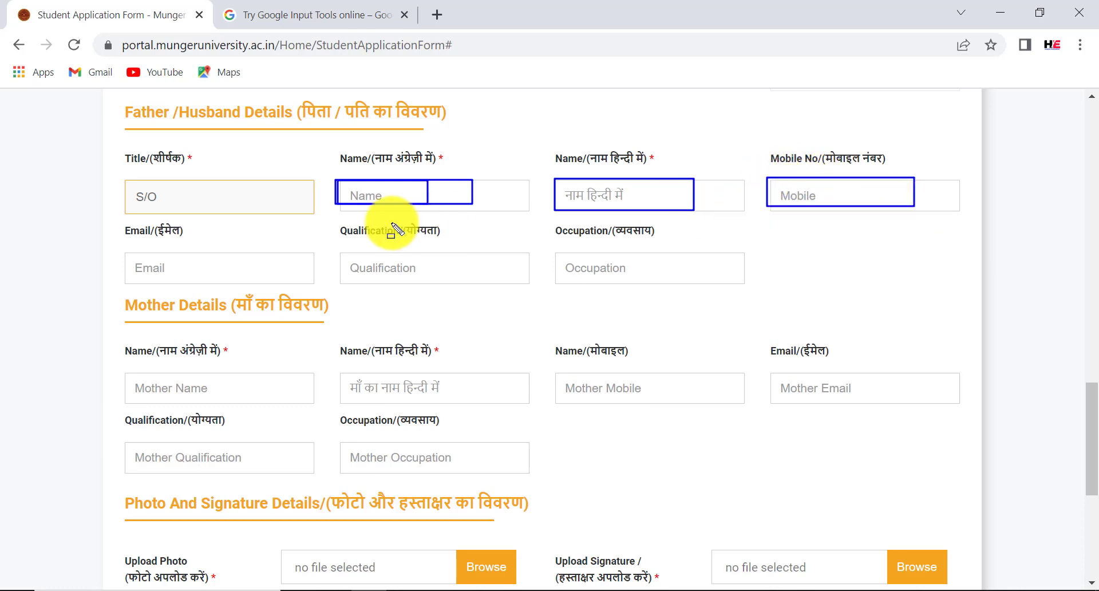
{"action": "mouse_move", "coordinate": [122, 259]}
{"action": "left_mouse_down"}
{"action": "mouse_move", "coordinate": [158, 274]}
{"action": "mouse_move", "coordinate": [240, 276]}
{"action": "left_mouse_up"}
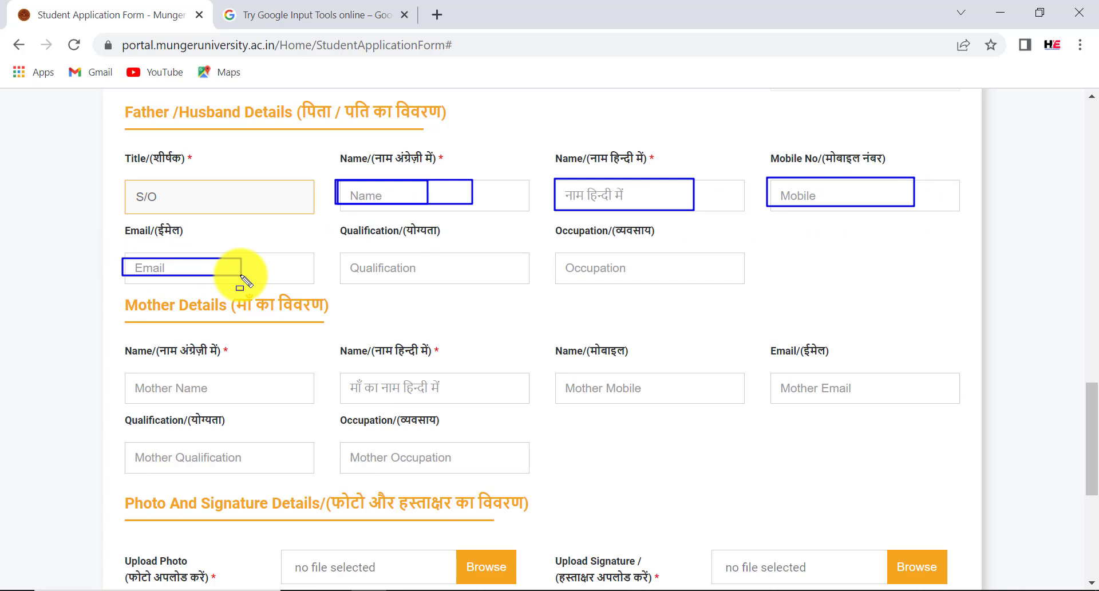
{"action": "left_click_drag", "start_coordinate": [340, 251], "coordinate": [466, 281]}
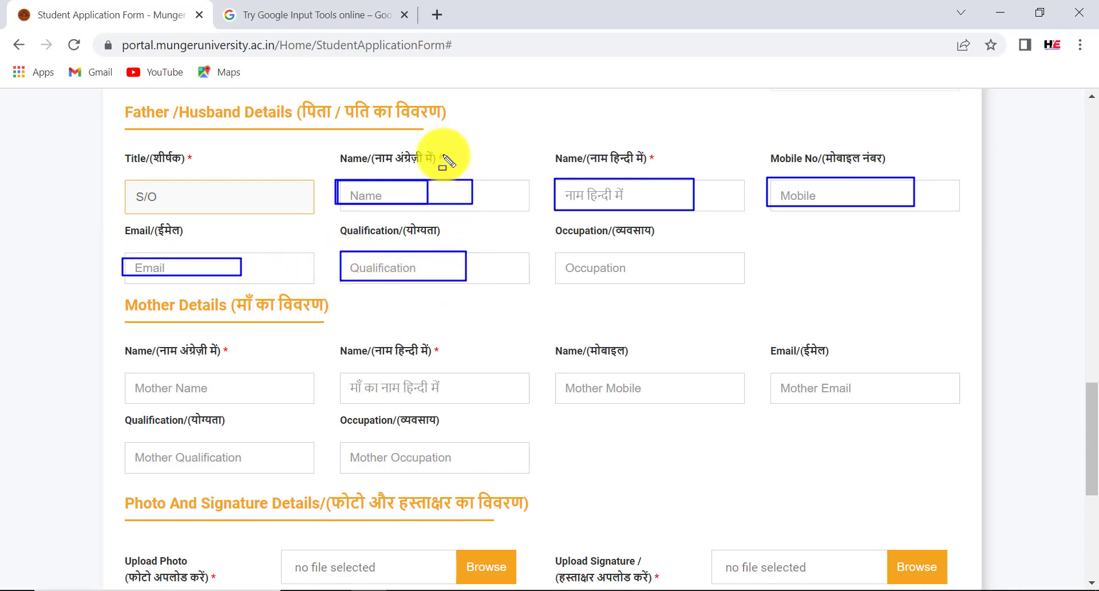
{"action": "left_click_drag", "start_coordinate": [435, 146], "coordinate": [459, 169]}
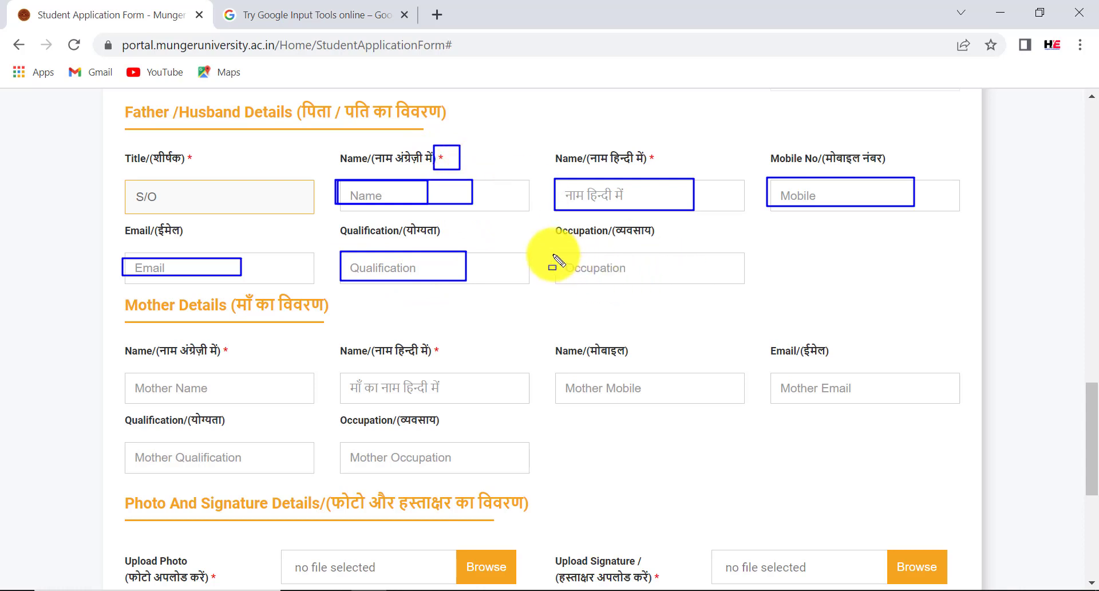
{"action": "left_click_drag", "start_coordinate": [554, 254], "coordinate": [677, 278]}
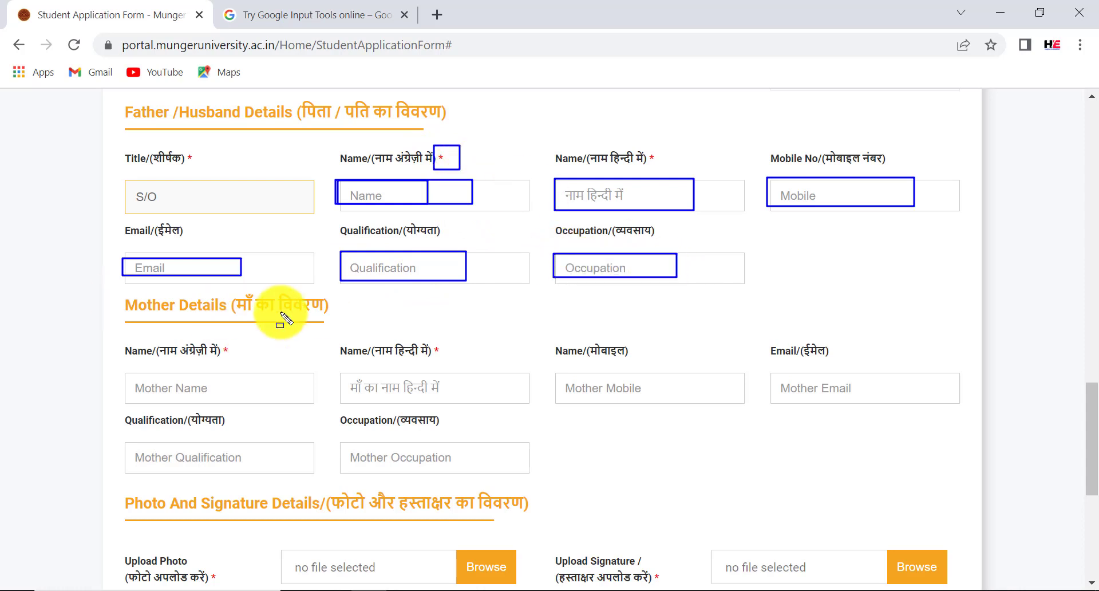
{"action": "left_click_drag", "start_coordinate": [99, 294], "coordinate": [356, 313]}
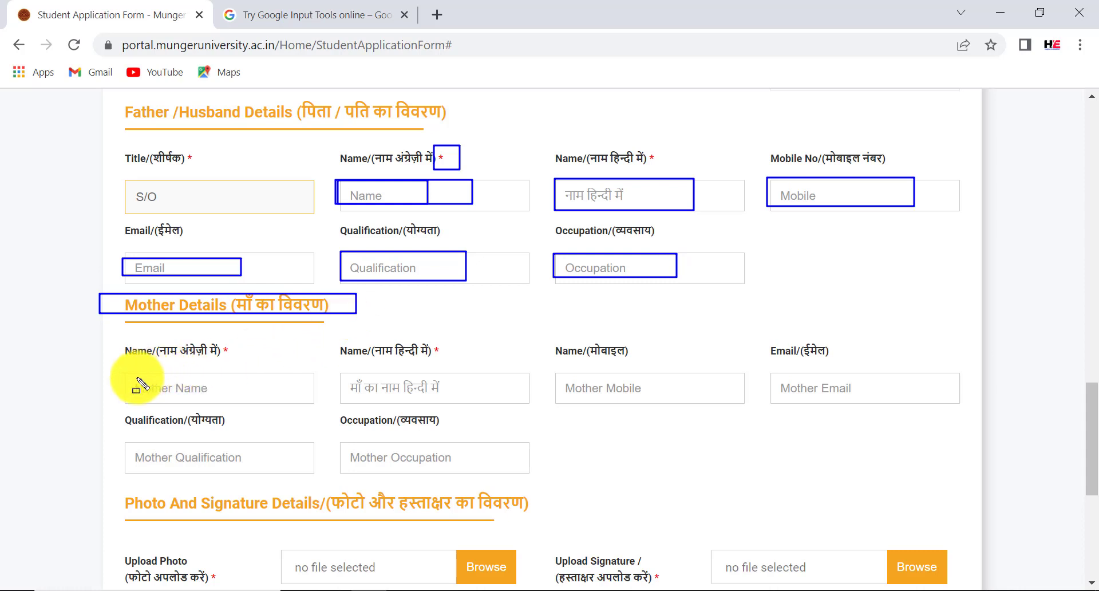
{"action": "left_click_drag", "start_coordinate": [115, 376], "coordinate": [255, 398]}
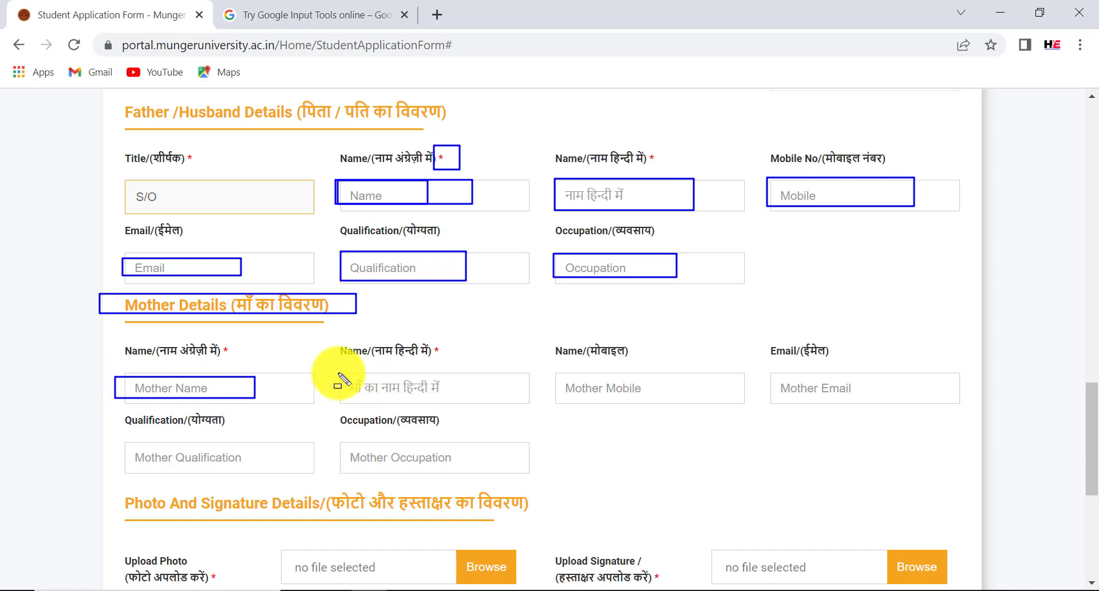
{"action": "left_click_drag", "start_coordinate": [338, 378], "coordinate": [496, 397]}
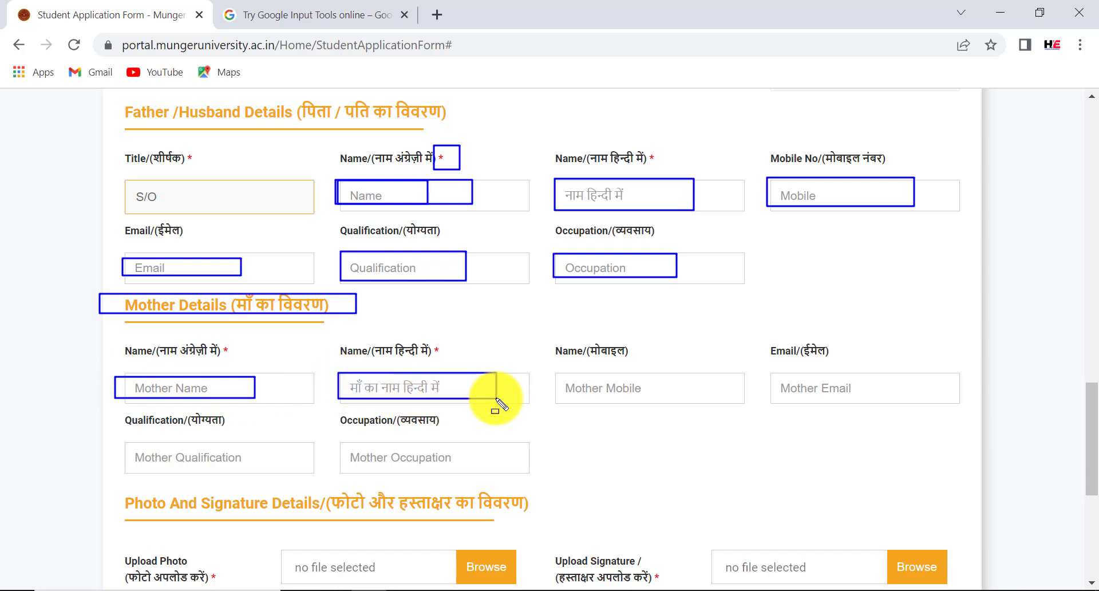
{"action": "left_click_drag", "start_coordinate": [557, 378], "coordinate": [642, 395]}
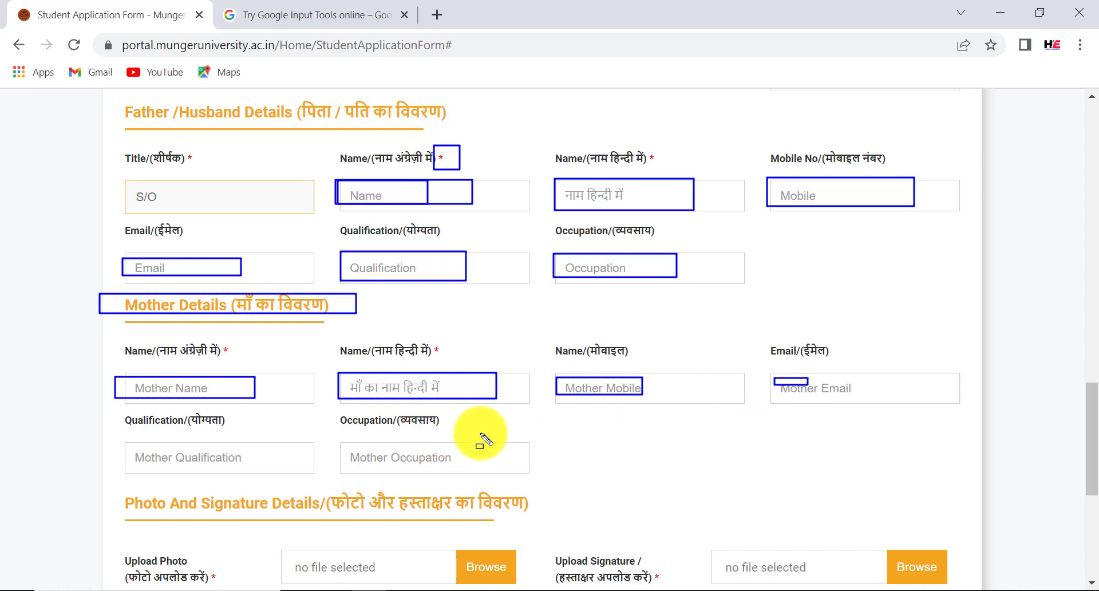
{"action": "scroll", "coordinate": [481, 437], "scroll_direction": "down", "scroll_amount": 6}
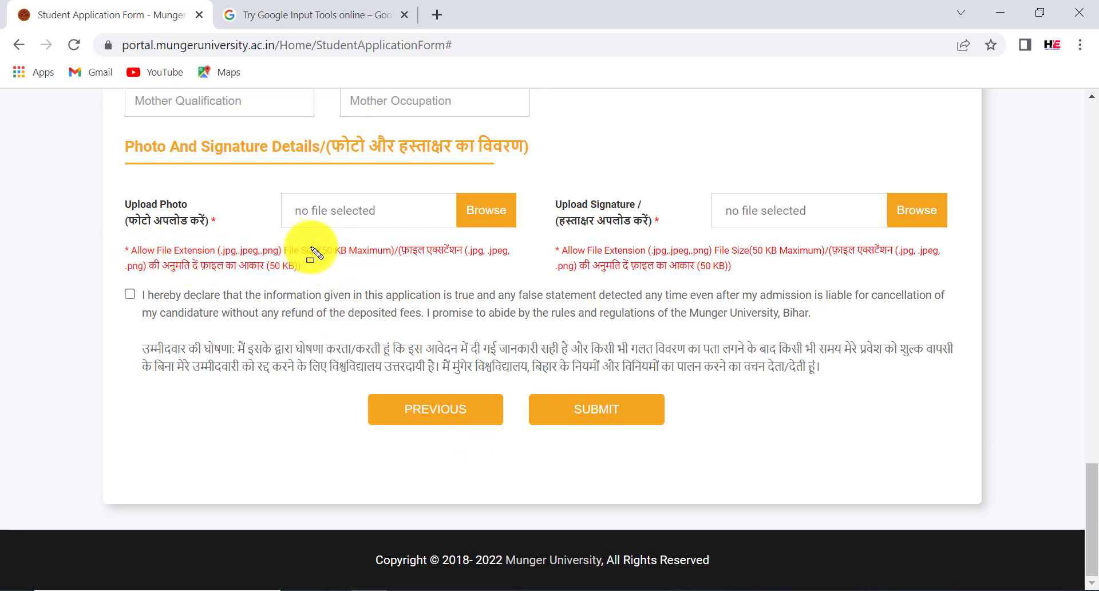
{"action": "left_click_drag", "start_coordinate": [311, 240], "coordinate": [400, 261]}
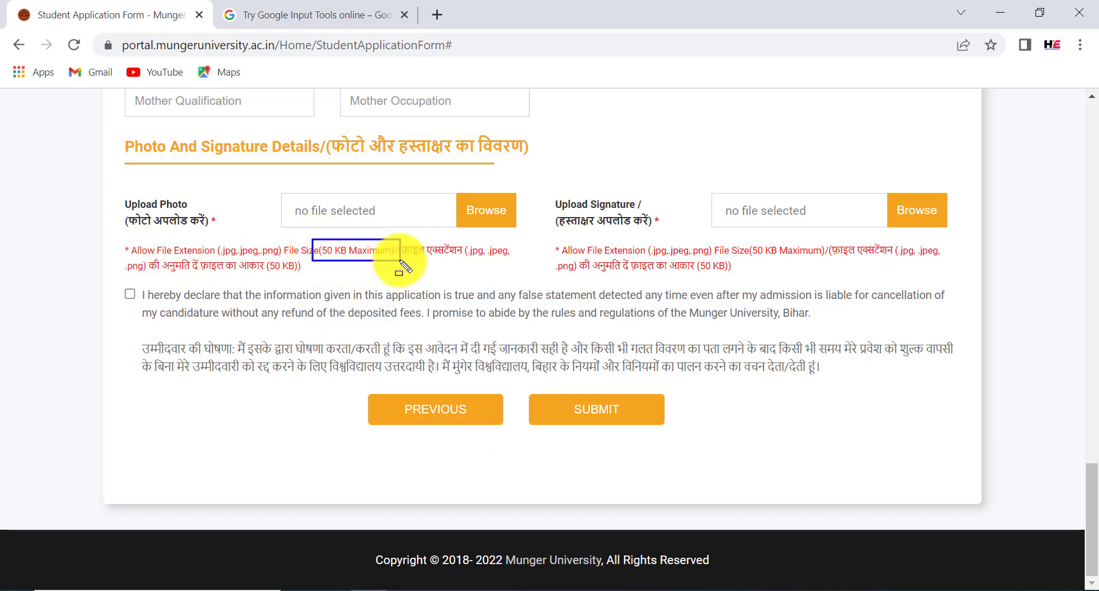
{"action": "left_click_drag", "start_coordinate": [459, 241], "coordinate": [516, 261]}
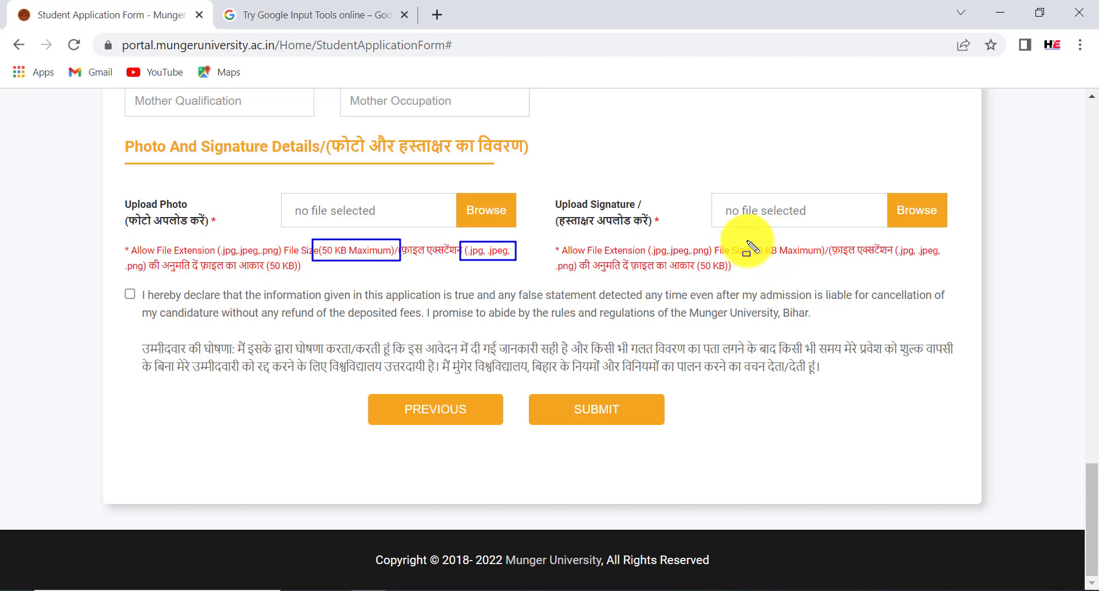
{"action": "left_click_drag", "start_coordinate": [747, 241], "coordinate": [827, 260]}
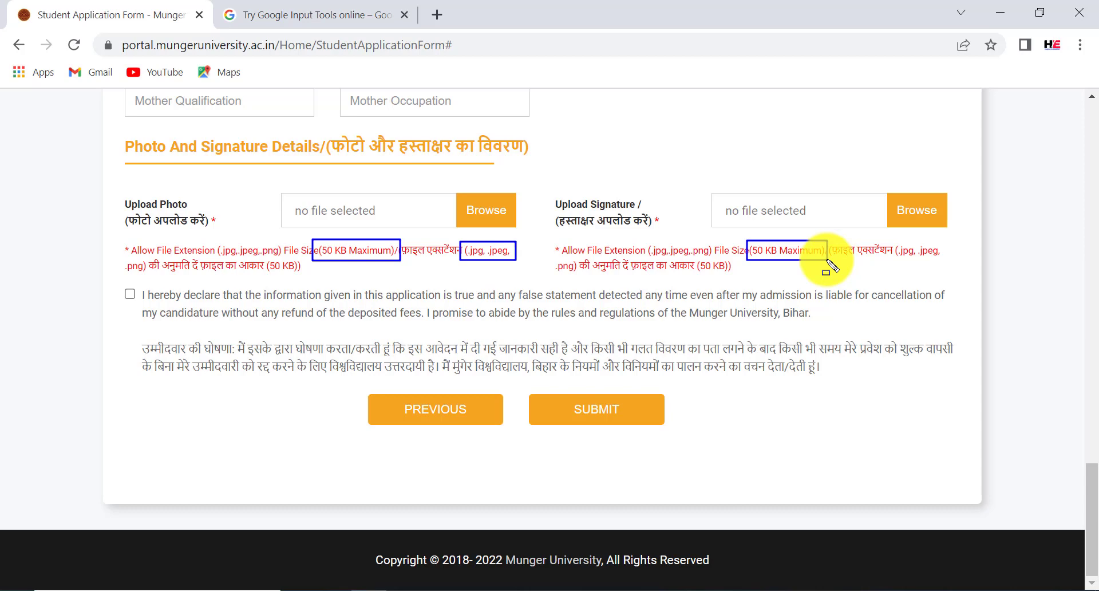
{"action": "key", "text": "Escape"}
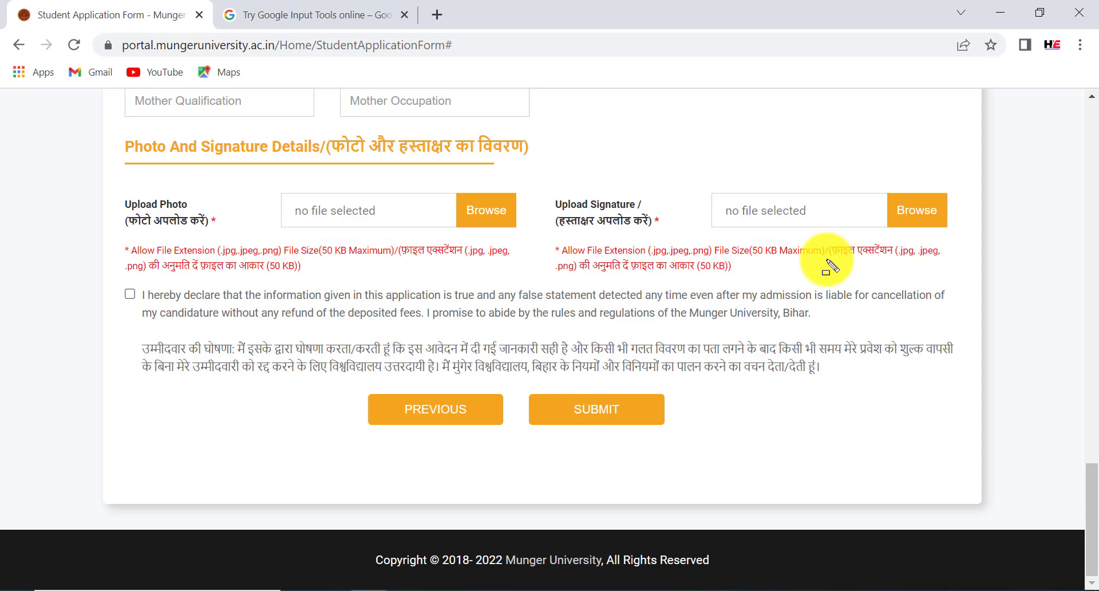
Attach the applicant's photo image file to the form
{"action": "left_click", "coordinate": [490, 215]}
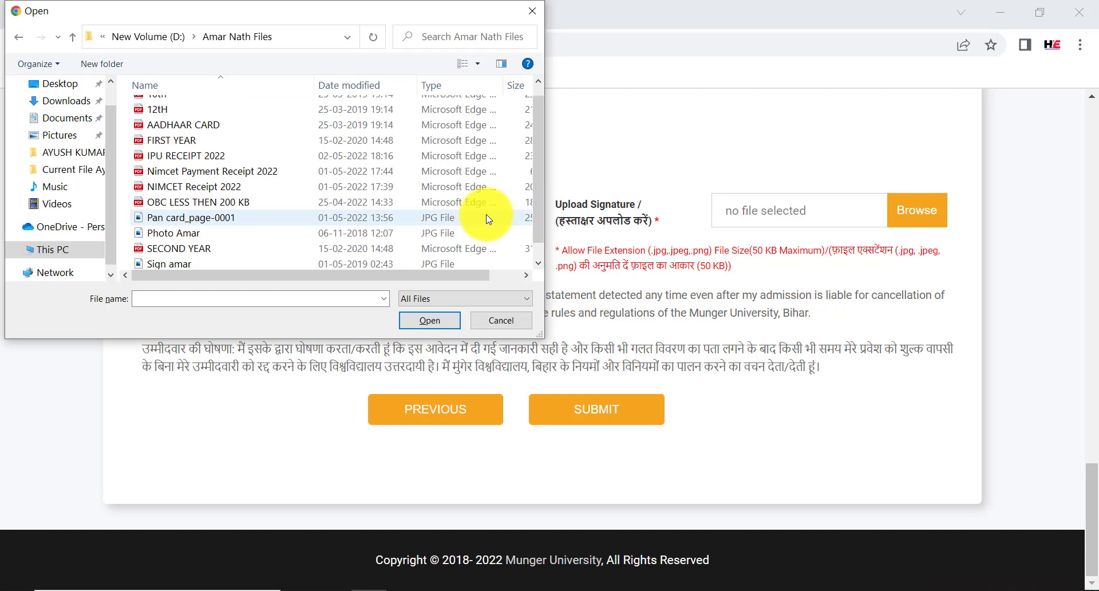
{"action": "left_click", "coordinate": [438, 233]}
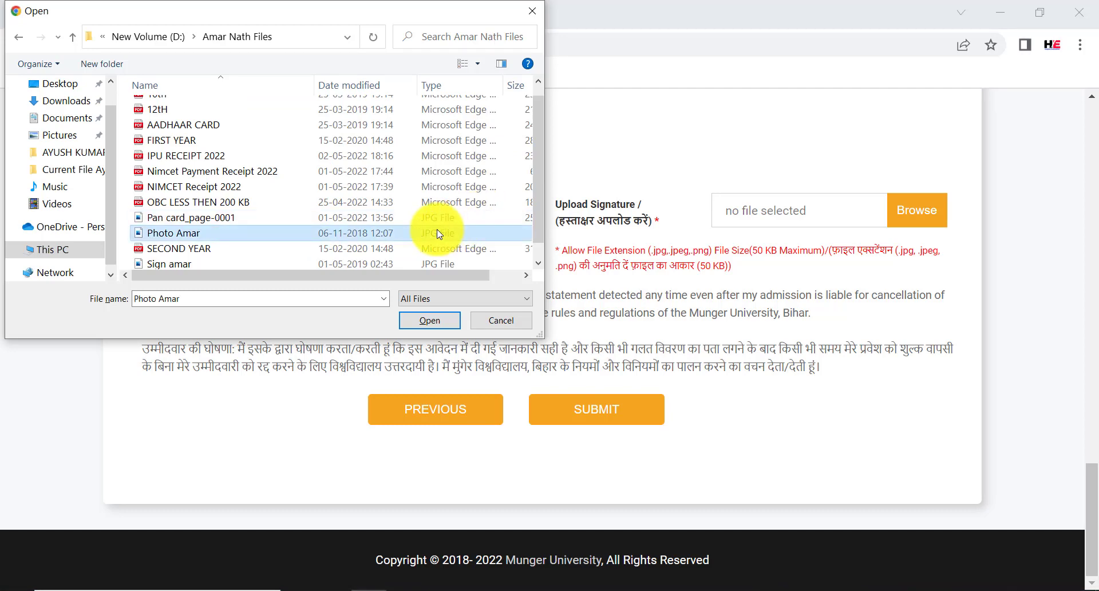
{"action": "left_click", "coordinate": [429, 320]}
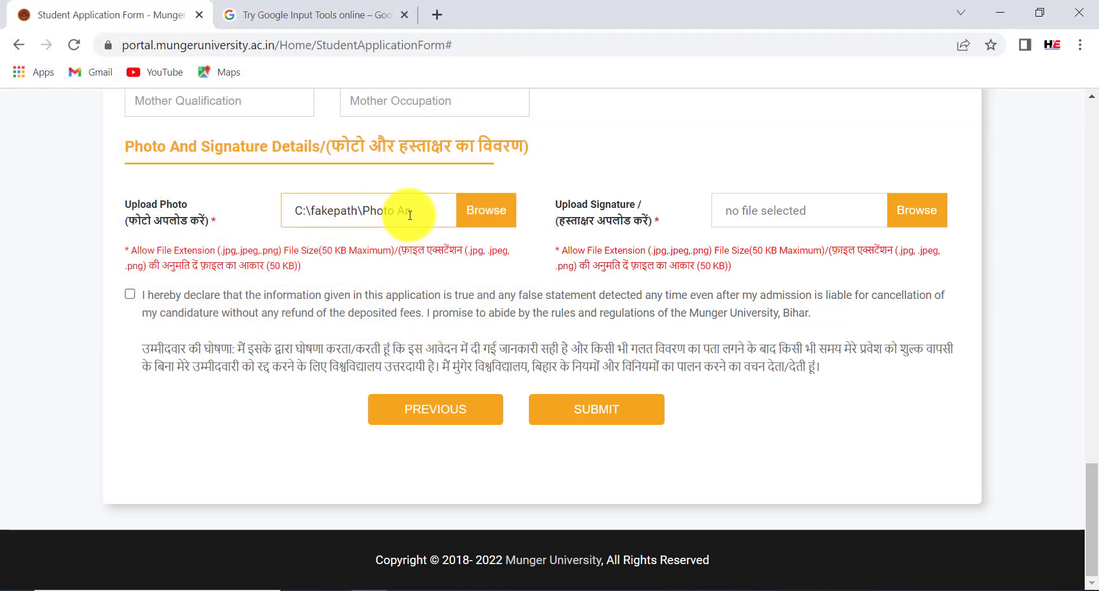
Attach the signature JPG and tick the declaration checkbox
{"action": "left_click", "coordinate": [922, 211]}
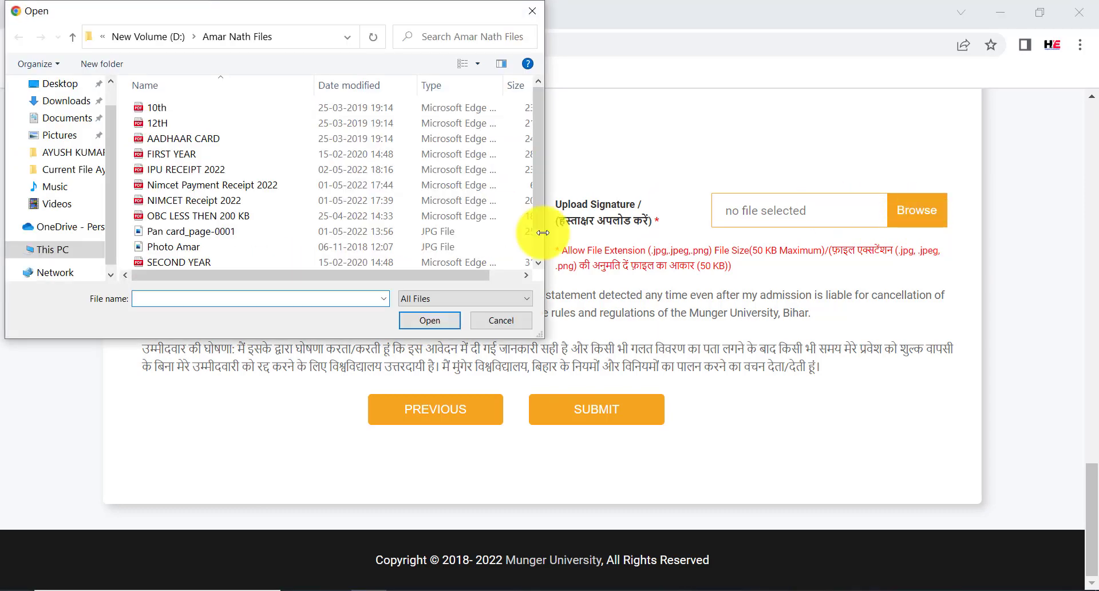
{"action": "left_click_drag", "start_coordinate": [534, 202], "coordinate": [536, 252]}
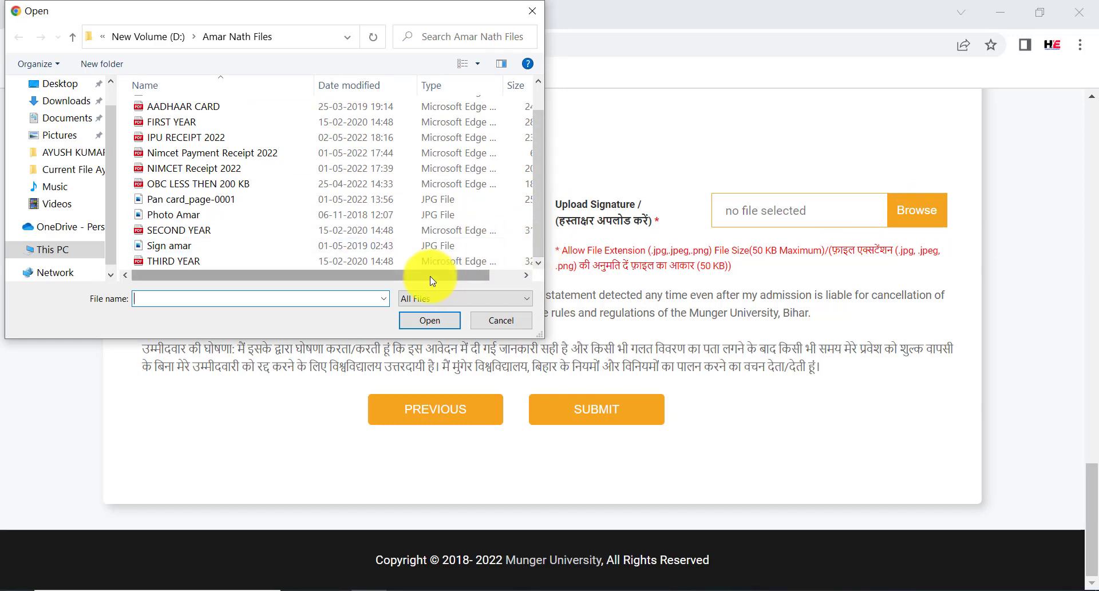
{"action": "left_click_drag", "start_coordinate": [435, 276], "coordinate": [375, 277]}
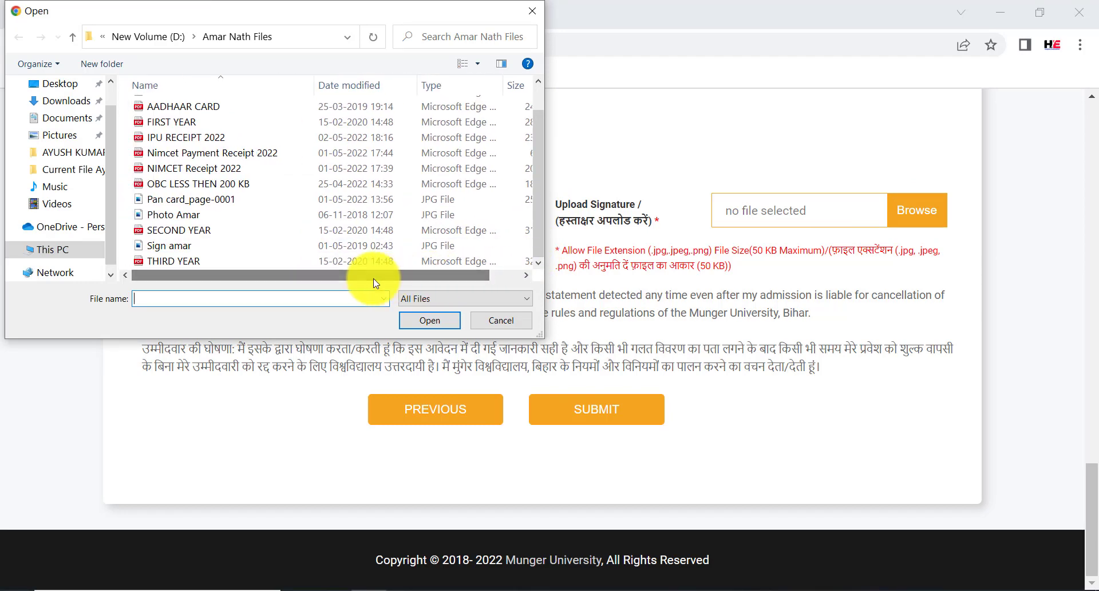
{"action": "left_click", "coordinate": [332, 251]}
{"action": "left_click", "coordinate": [428, 320]}
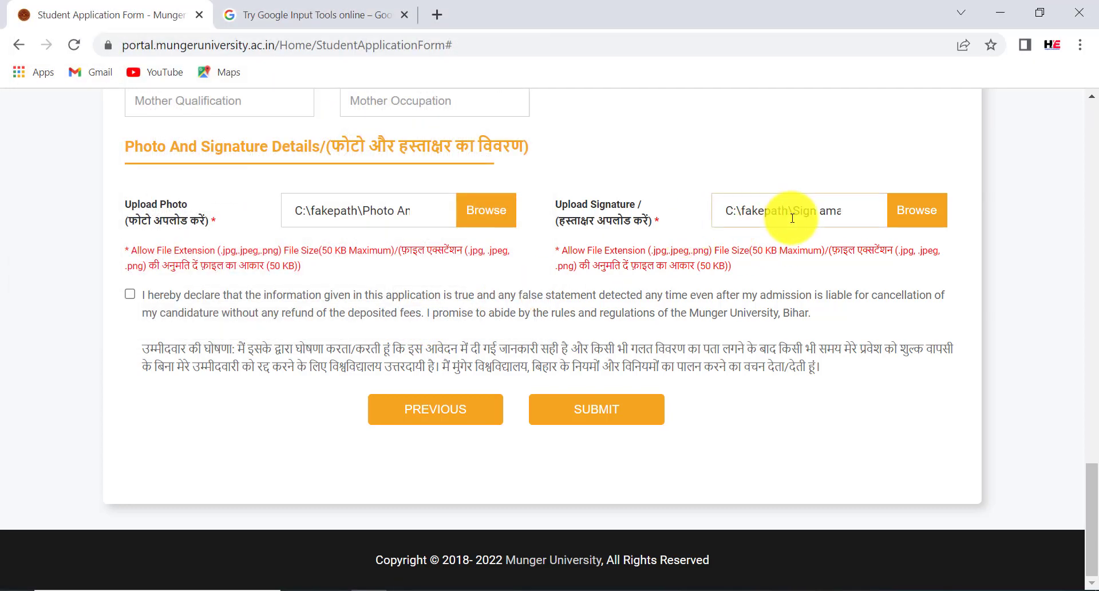
{"action": "left_click", "coordinate": [130, 294]}
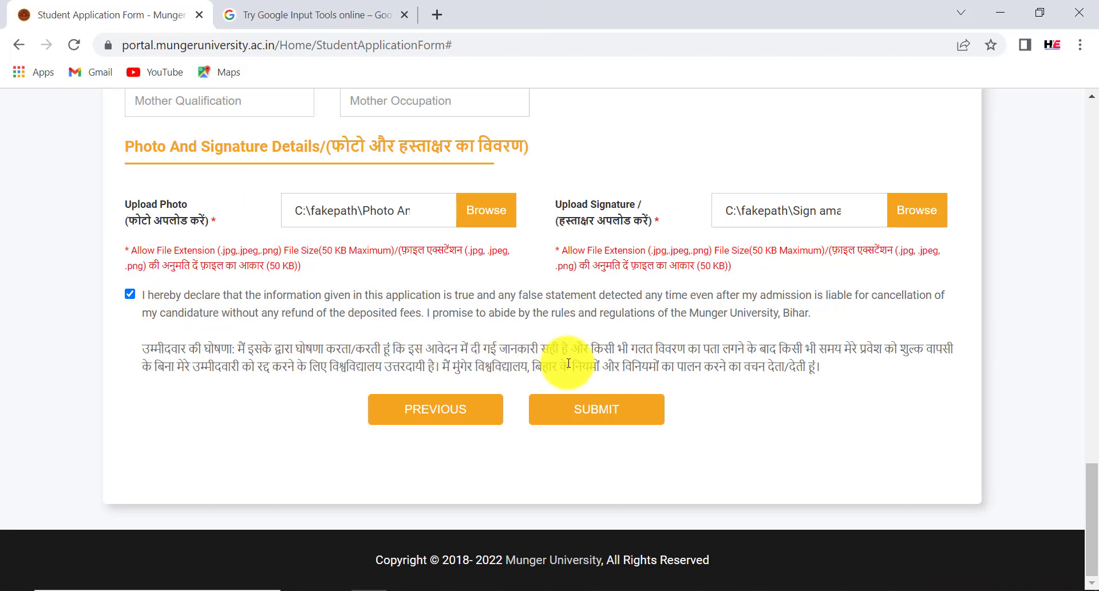
Submit the application and highlight the thank-you message, application number, password and mobile rows
{"action": "left_click", "coordinate": [623, 415]}
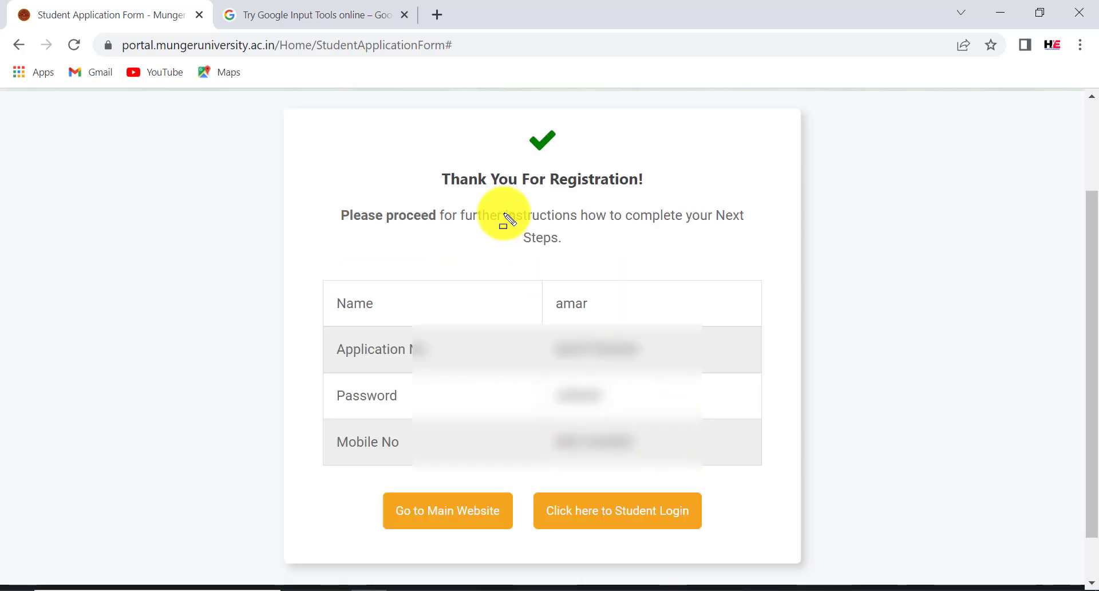
{"action": "left_click_drag", "start_coordinate": [416, 167], "coordinate": [675, 195]}
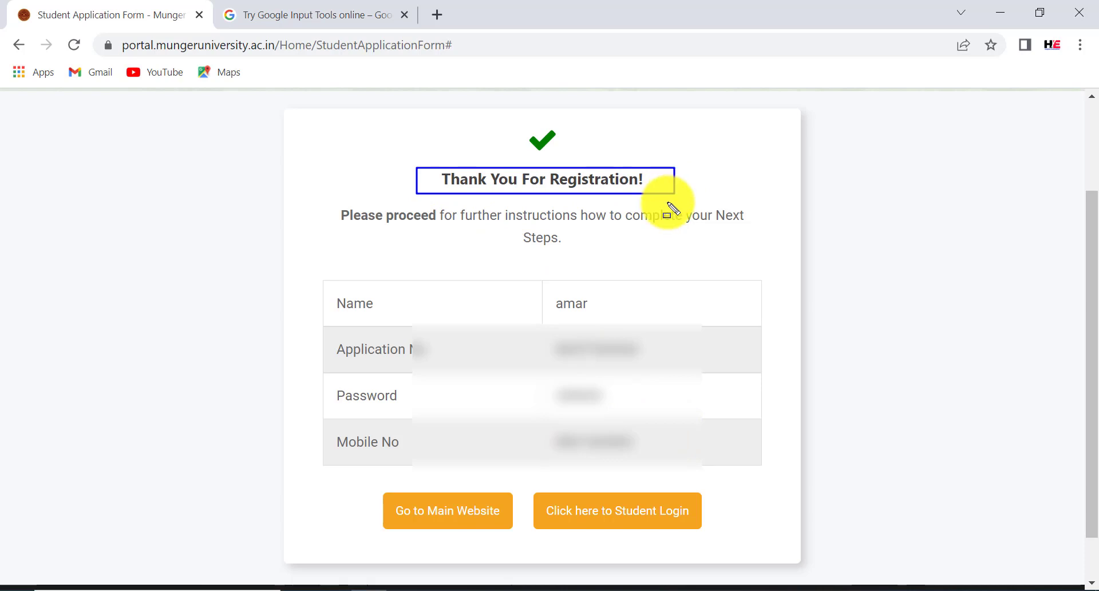
{"action": "mouse_move", "coordinate": [285, 331]}
{"action": "left_mouse_down"}
{"action": "mouse_move", "coordinate": [652, 362]}
{"action": "mouse_move", "coordinate": [728, 413]}
{"action": "mouse_move", "coordinate": [789, 490]}
{"action": "mouse_move", "coordinate": [786, 471]}
{"action": "left_mouse_up"}
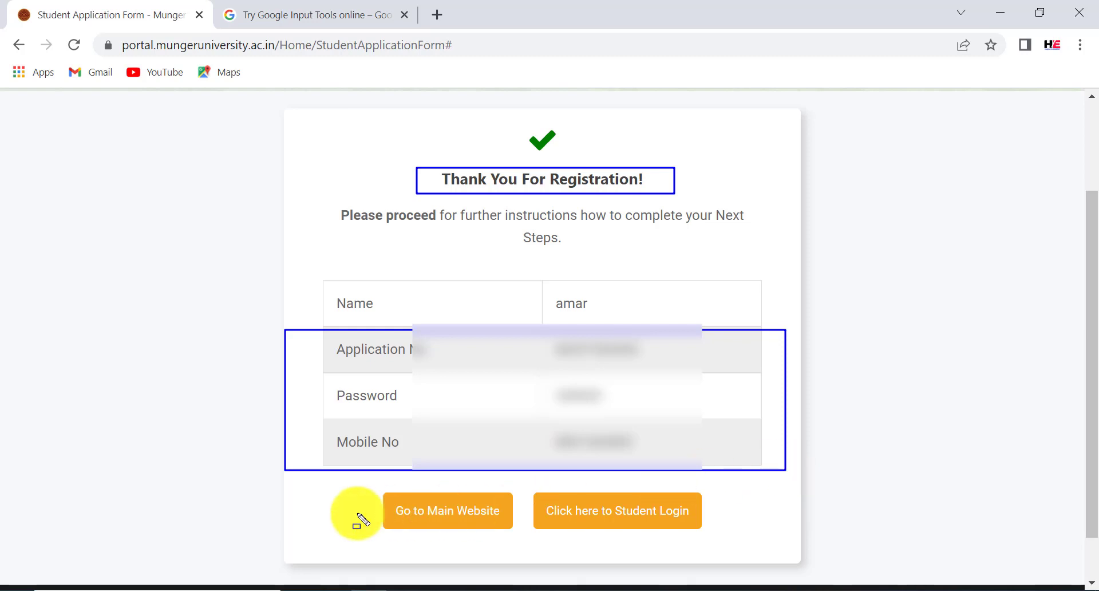
{"action": "left_click_drag", "start_coordinate": [375, 491], "coordinate": [478, 524]}
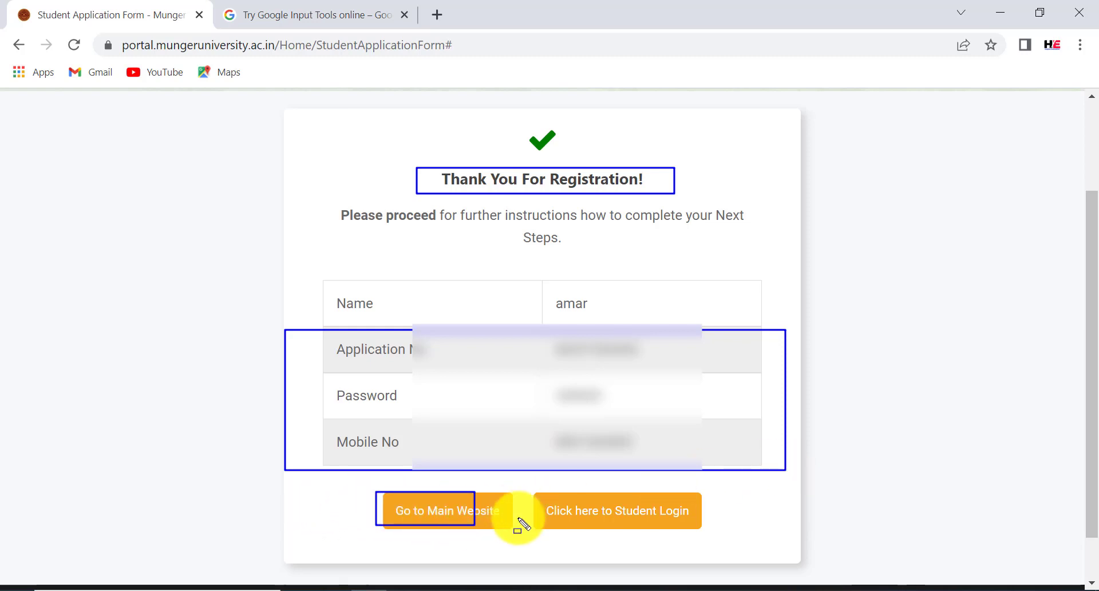
{"action": "mouse_move", "coordinate": [522, 490]}
{"action": "left_mouse_down"}
{"action": "mouse_move", "coordinate": [559, 510]}
{"action": "mouse_move", "coordinate": [696, 530]}
{"action": "left_mouse_up"}
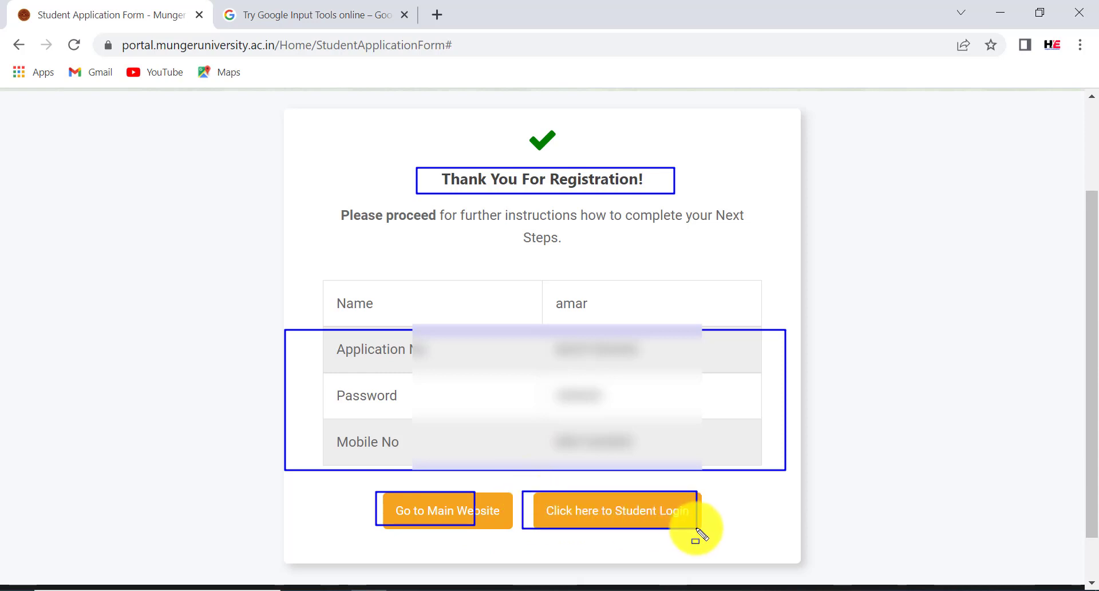
Go to Student Login and highlight the Application ID field, password field and Login button
{"action": "left_click", "coordinate": [654, 511]}
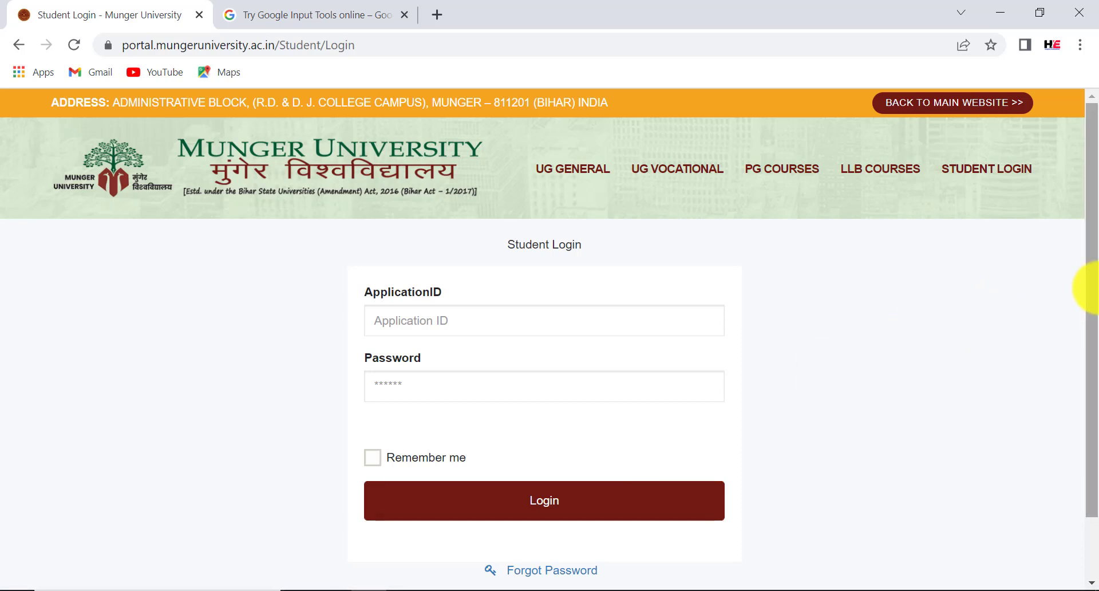
{"action": "left_click_drag", "start_coordinate": [1091, 289], "coordinate": [1086, 343]}
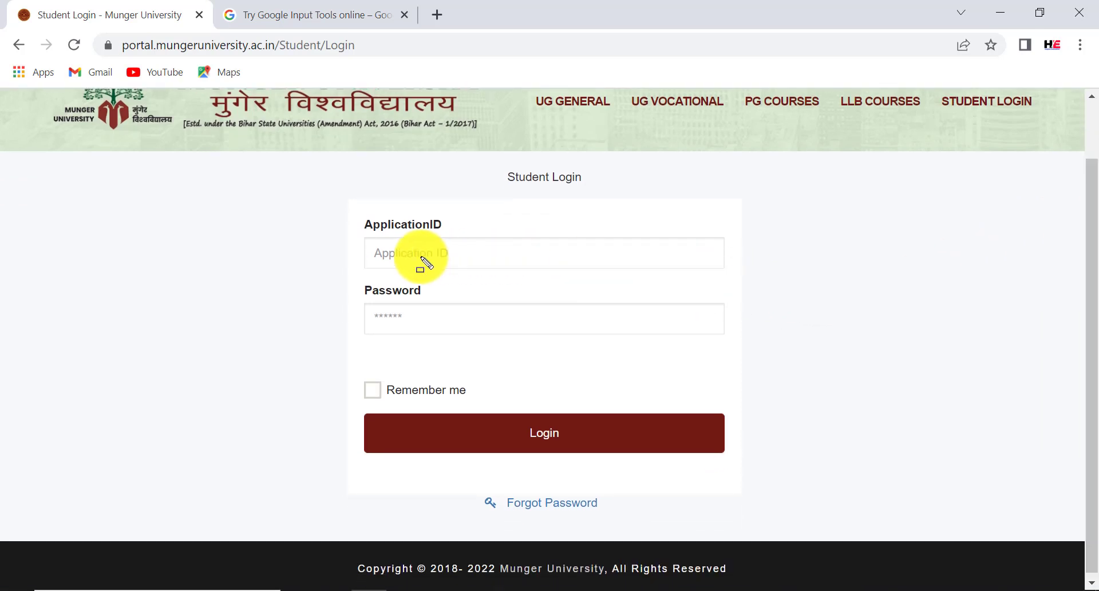
{"action": "left_click_drag", "start_coordinate": [367, 241], "coordinate": [491, 262]}
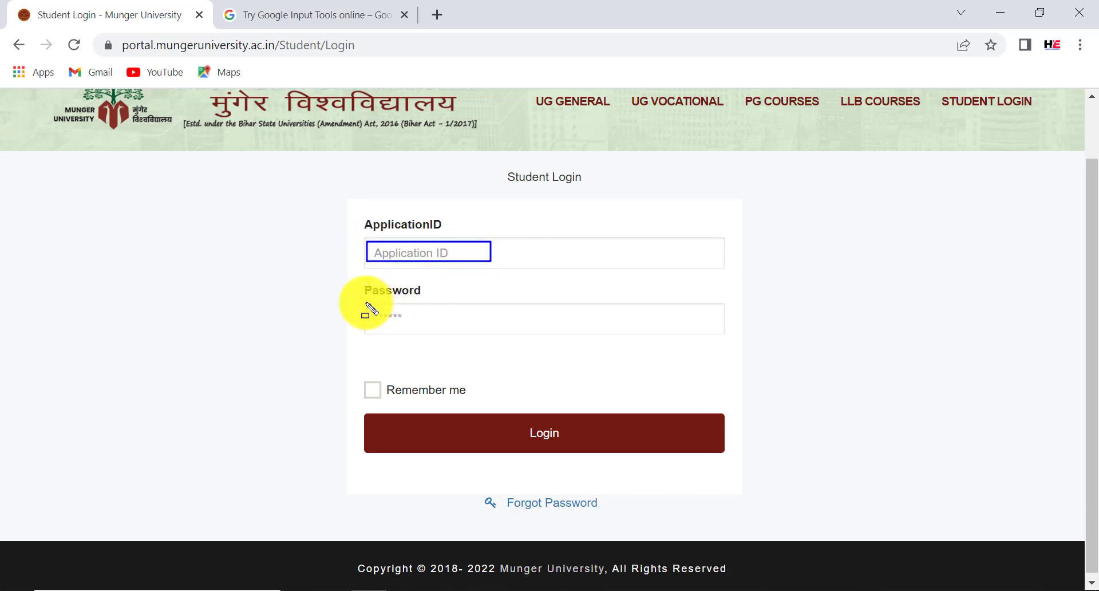
{"action": "left_click_drag", "start_coordinate": [365, 302], "coordinate": [440, 324]}
{"action": "left_click_drag", "start_coordinate": [487, 413], "coordinate": [584, 446]}
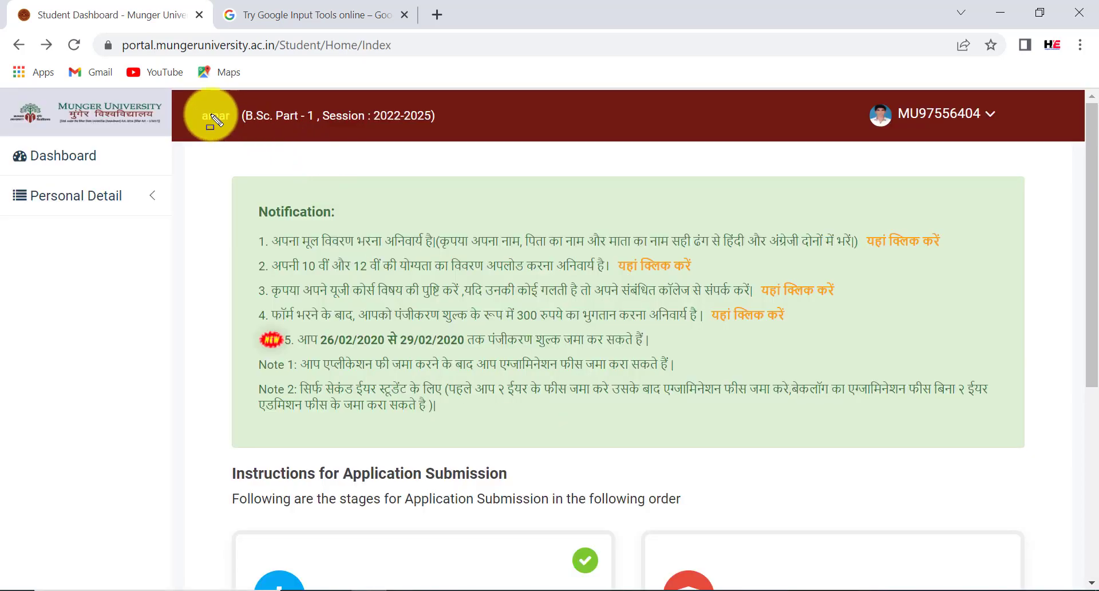
{"action": "mouse_move", "coordinate": [183, 104]}
{"action": "left_mouse_down"}
{"action": "mouse_move", "coordinate": [319, 139]}
{"action": "mouse_move", "coordinate": [467, 137]}
{"action": "left_mouse_up"}
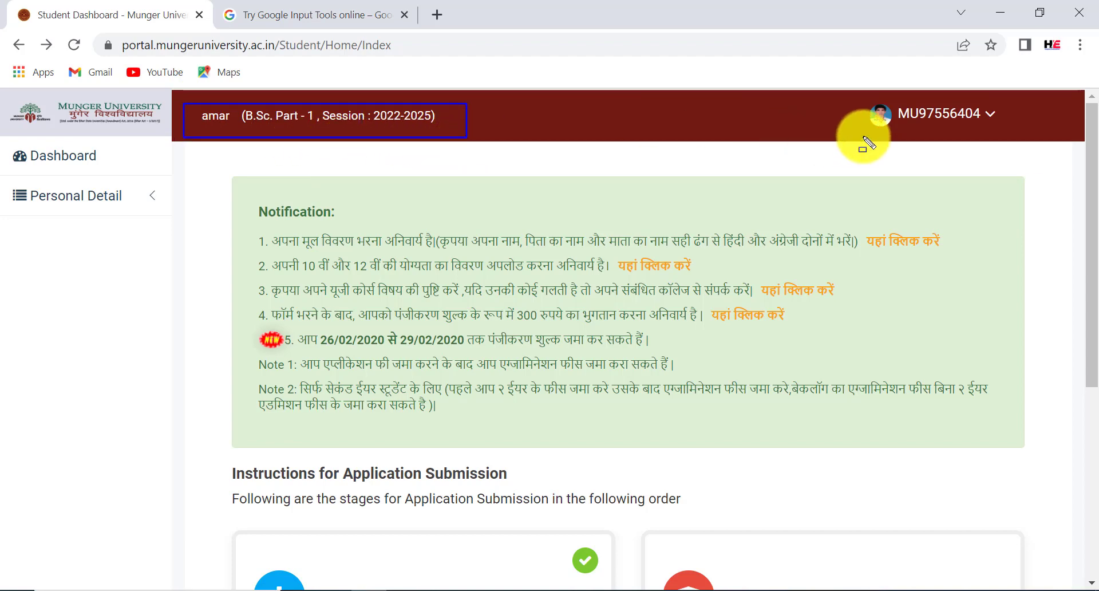
{"action": "left_click_drag", "start_coordinate": [850, 100], "coordinate": [1052, 134]}
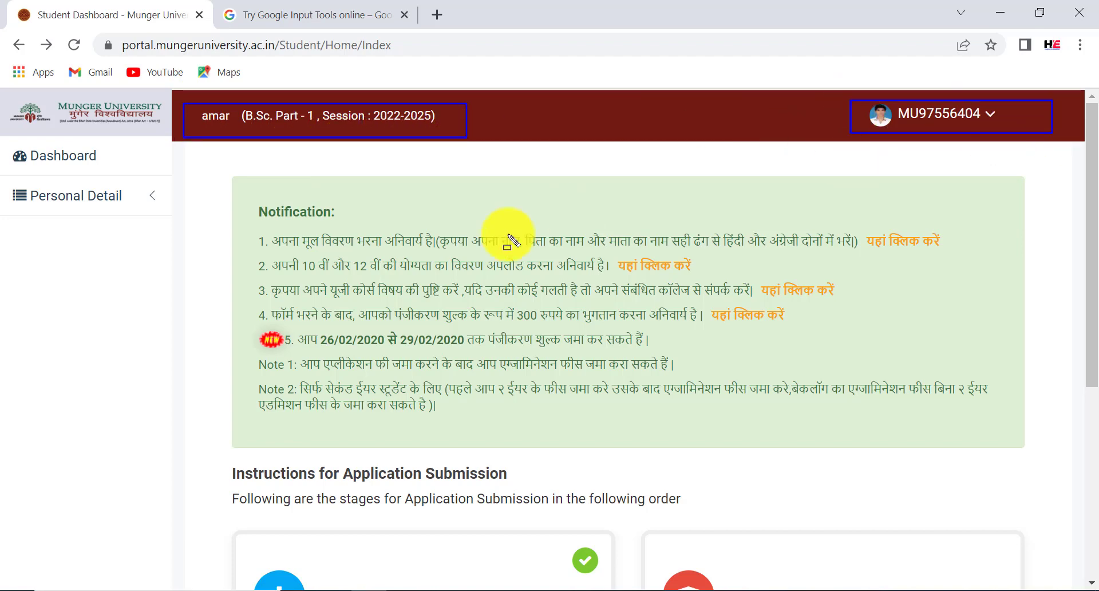
{"action": "left_click", "coordinate": [236, 197]}
{"action": "left_click_drag", "start_coordinate": [351, 221], "coordinate": [354, 220]}
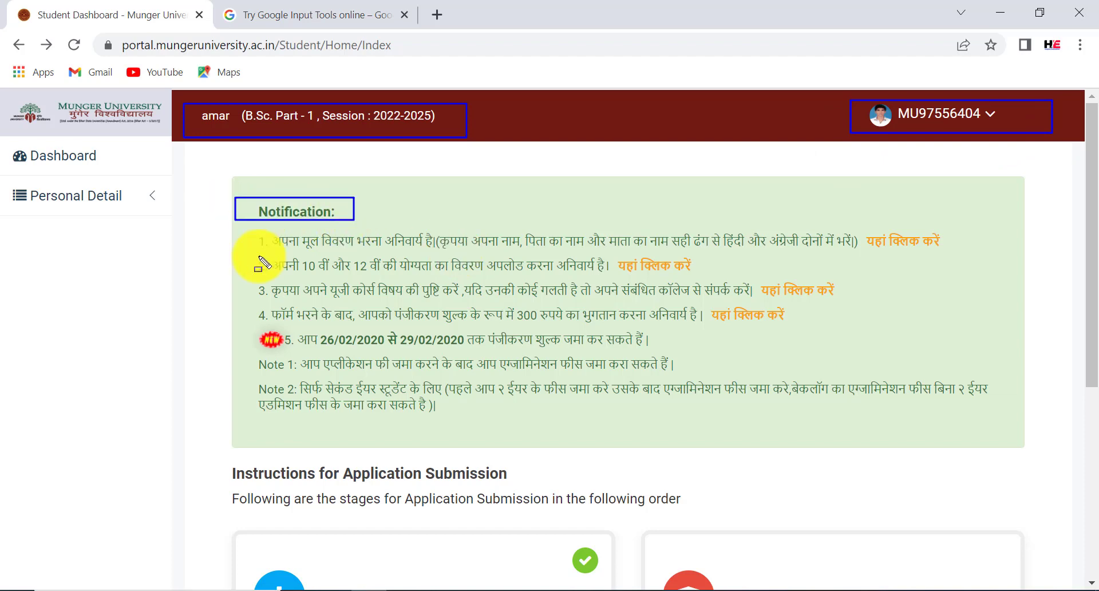
{"action": "mouse_move", "coordinate": [242, 216]}
{"action": "left_mouse_down"}
{"action": "mouse_move", "coordinate": [342, 395]}
{"action": "mouse_move", "coordinate": [578, 444]}
{"action": "mouse_move", "coordinate": [864, 395]}
{"action": "mouse_move", "coordinate": [1012, 418]}
{"action": "left_mouse_up"}
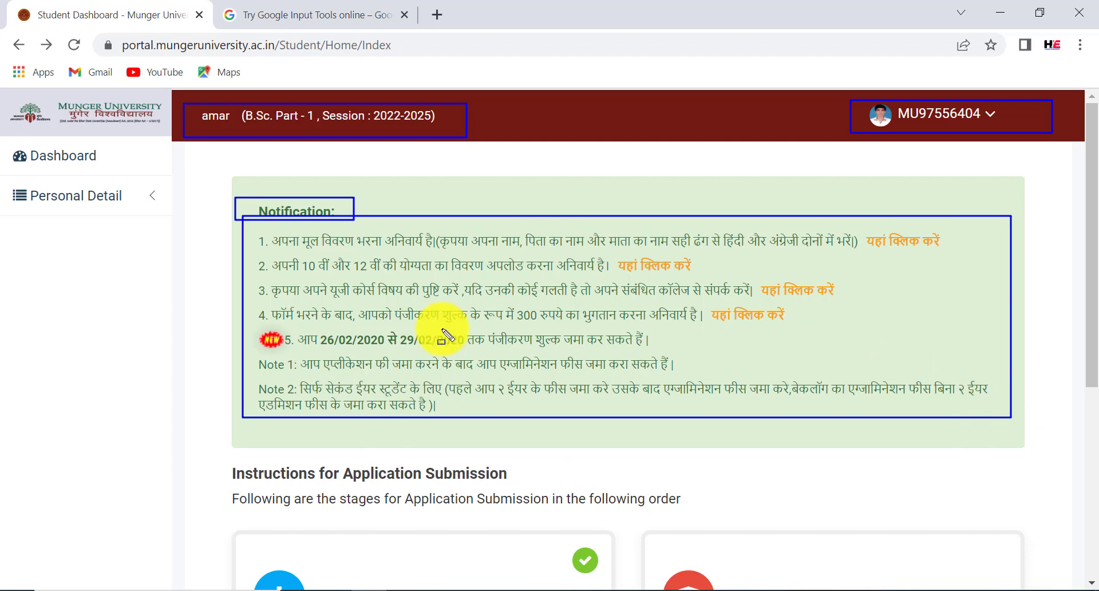
{"action": "mouse_move", "coordinate": [256, 303]}
{"action": "left_mouse_down"}
{"action": "mouse_move", "coordinate": [432, 323]}
{"action": "mouse_move", "coordinate": [733, 327]}
{"action": "left_mouse_up"}
{"action": "left_click_drag", "start_coordinate": [784, 327], "coordinate": [793, 327]}
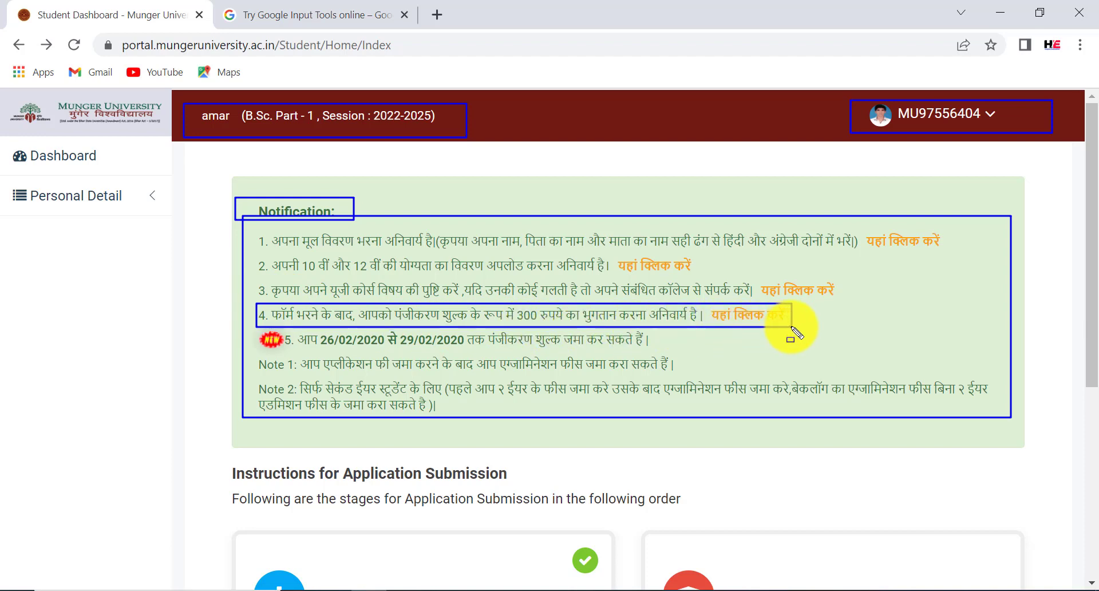
{"action": "left_click_drag", "start_coordinate": [704, 298], "coordinate": [794, 328]}
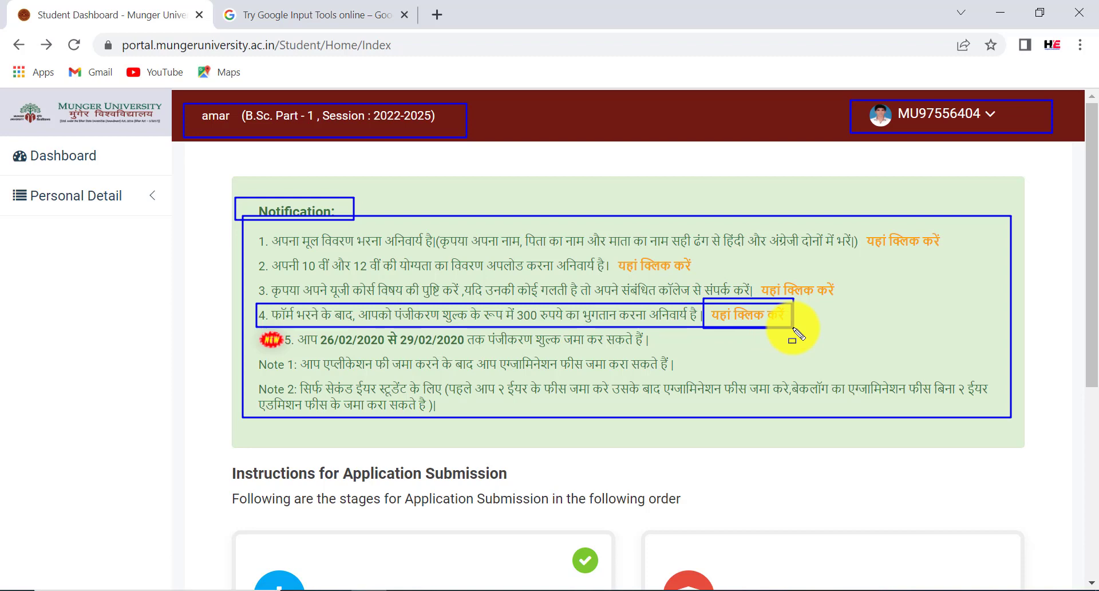
{"action": "key", "text": "Escape"}
{"action": "mouse_move", "coordinate": [1079, 269]}
{"action": "left_mouse_down"}
{"action": "mouse_move", "coordinate": [1095, 319]}
{"action": "mouse_move", "coordinate": [1079, 451]}
{"action": "left_mouse_up"}
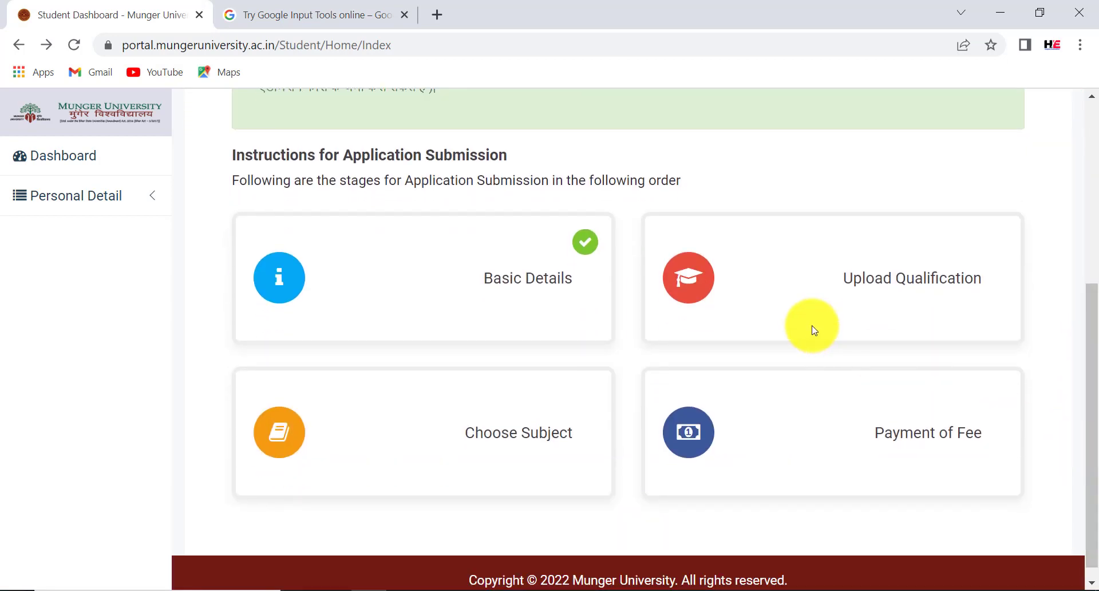
{"action": "mouse_move", "coordinate": [231, 218]}
{"action": "left_mouse_down"}
{"action": "mouse_move", "coordinate": [630, 318]}
{"action": "mouse_move", "coordinate": [625, 334]}
{"action": "left_mouse_up"}
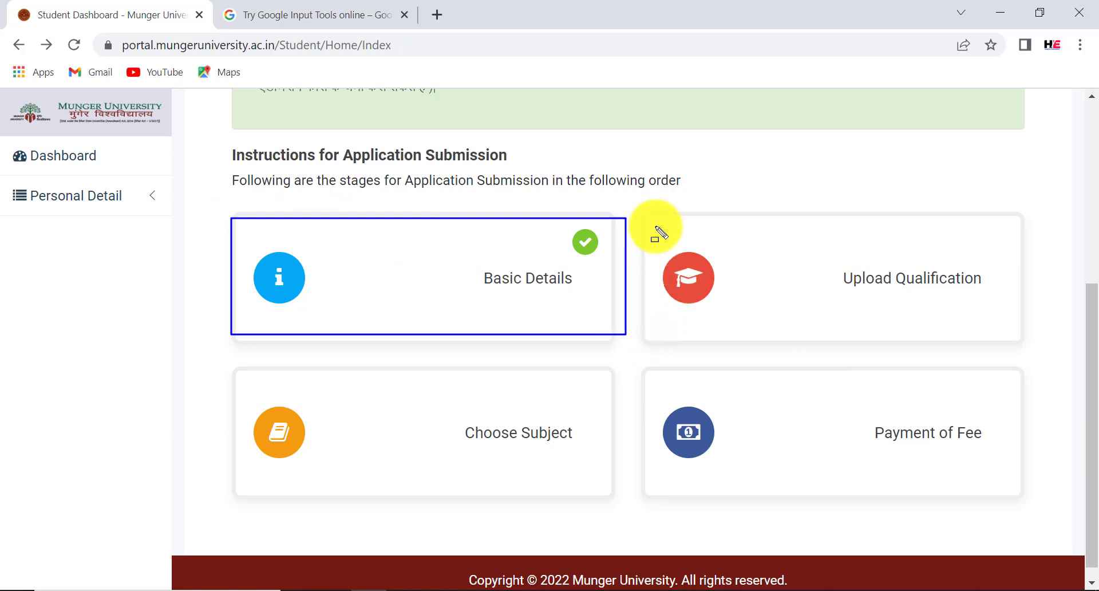
{"action": "mouse_move", "coordinate": [644, 219]}
{"action": "left_mouse_down"}
{"action": "mouse_move", "coordinate": [802, 332]}
{"action": "mouse_move", "coordinate": [1011, 338]}
{"action": "left_mouse_up"}
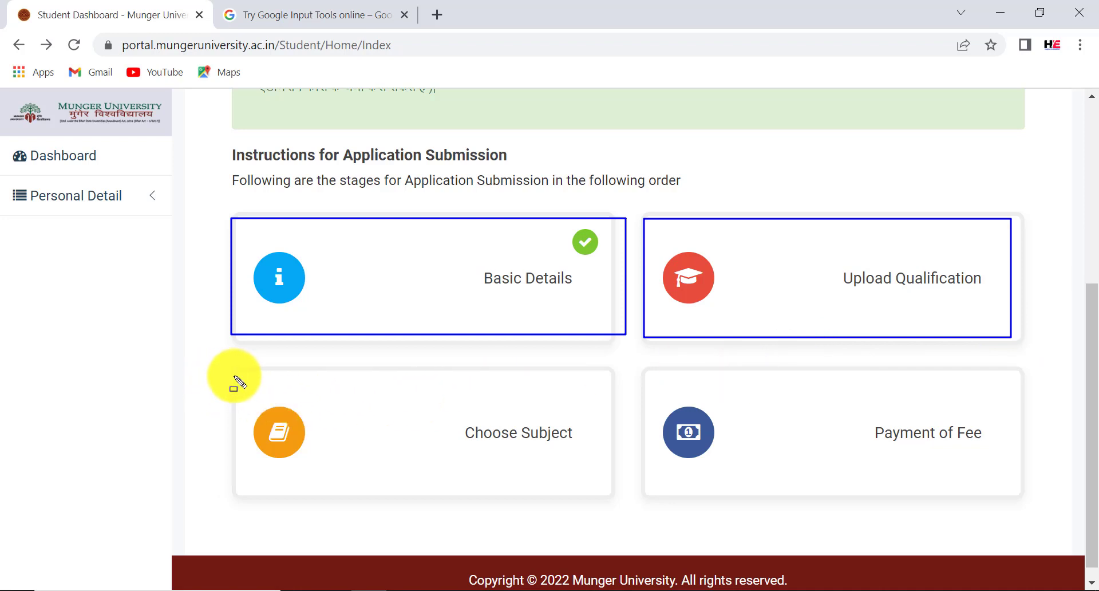
{"action": "mouse_move", "coordinate": [232, 375]}
{"action": "left_mouse_down"}
{"action": "mouse_move", "coordinate": [400, 482]}
{"action": "mouse_move", "coordinate": [636, 484]}
{"action": "mouse_move", "coordinate": [614, 500]}
{"action": "left_mouse_up"}
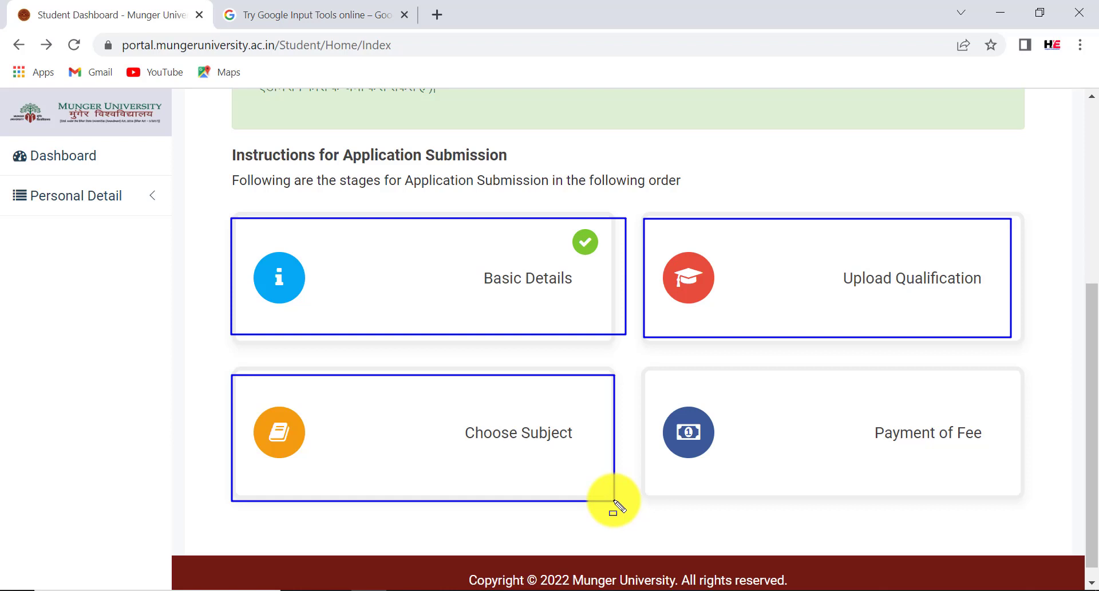
{"action": "mouse_move", "coordinate": [651, 376]}
{"action": "left_mouse_down"}
{"action": "mouse_move", "coordinate": [841, 466]}
{"action": "mouse_move", "coordinate": [1037, 485]}
{"action": "mouse_move", "coordinate": [1025, 496]}
{"action": "left_mouse_up"}
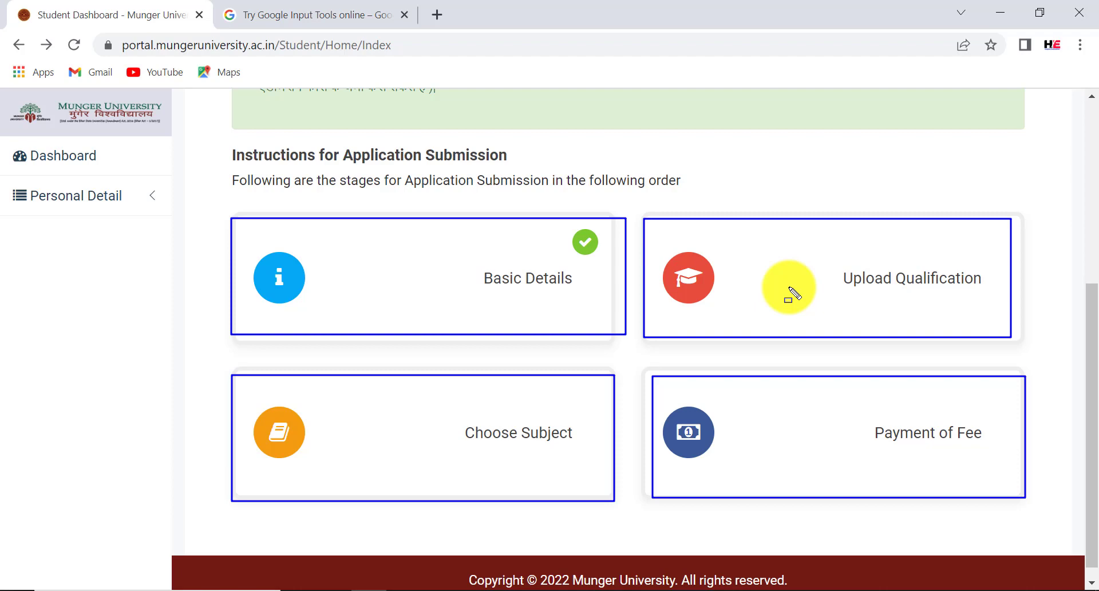
{"action": "key", "text": "Escape"}
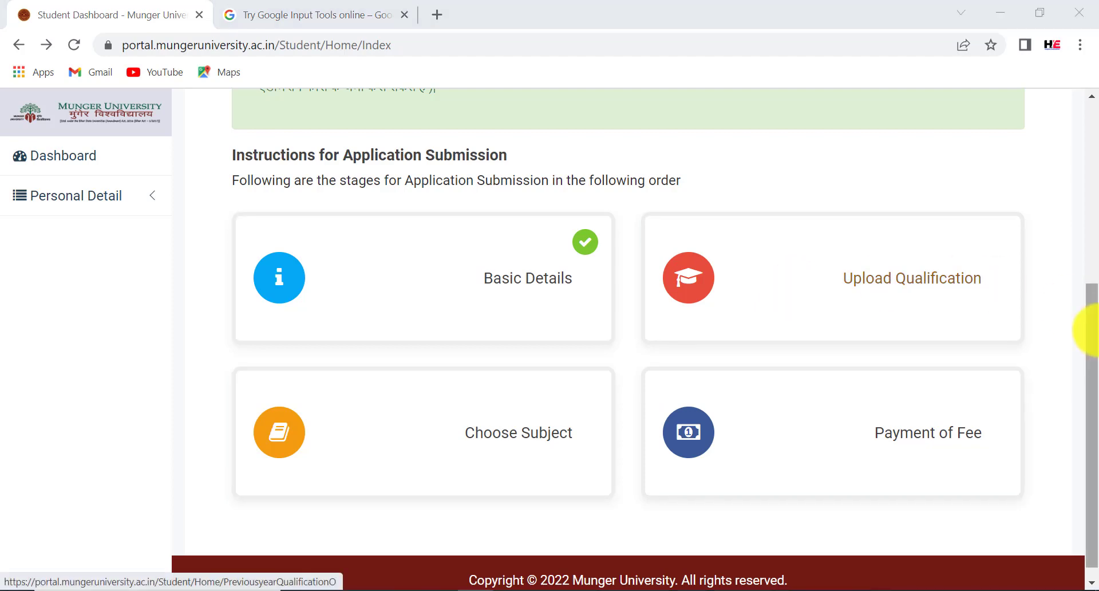
{"action": "mouse_move", "coordinate": [1082, 336]}
{"action": "left_mouse_down"}
{"action": "mouse_move", "coordinate": [1087, 246]}
{"action": "mouse_move", "coordinate": [1065, 130]}
{"action": "left_mouse_up"}
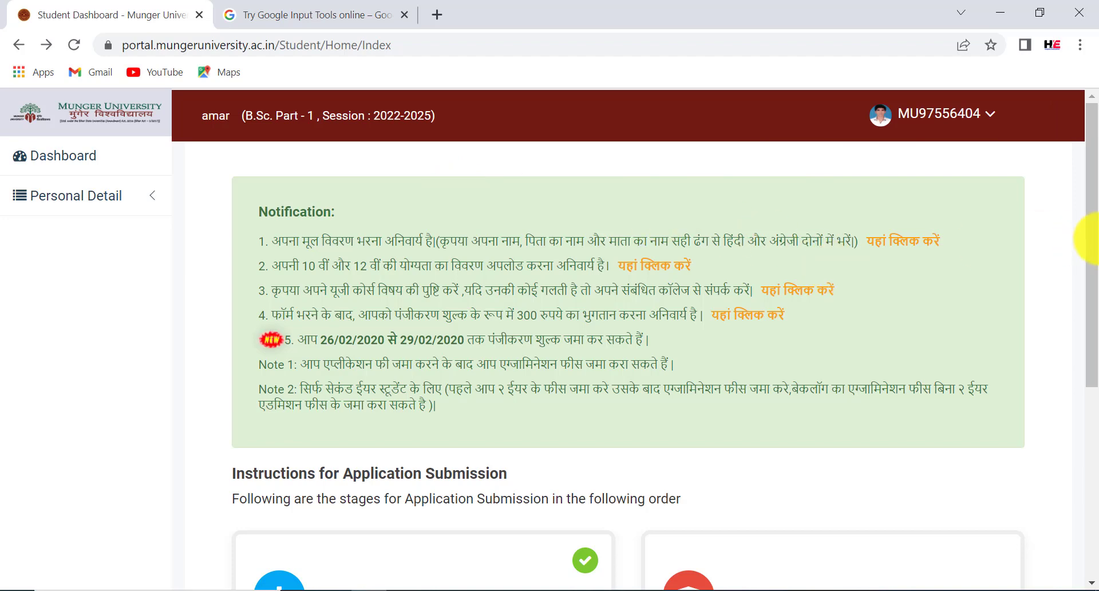
{"action": "scroll", "coordinate": [1095, 380], "scroll_direction": "down", "scroll_amount": 1}
{"action": "scroll", "coordinate": [1095, 381], "scroll_direction": "down", "scroll_amount": 4}
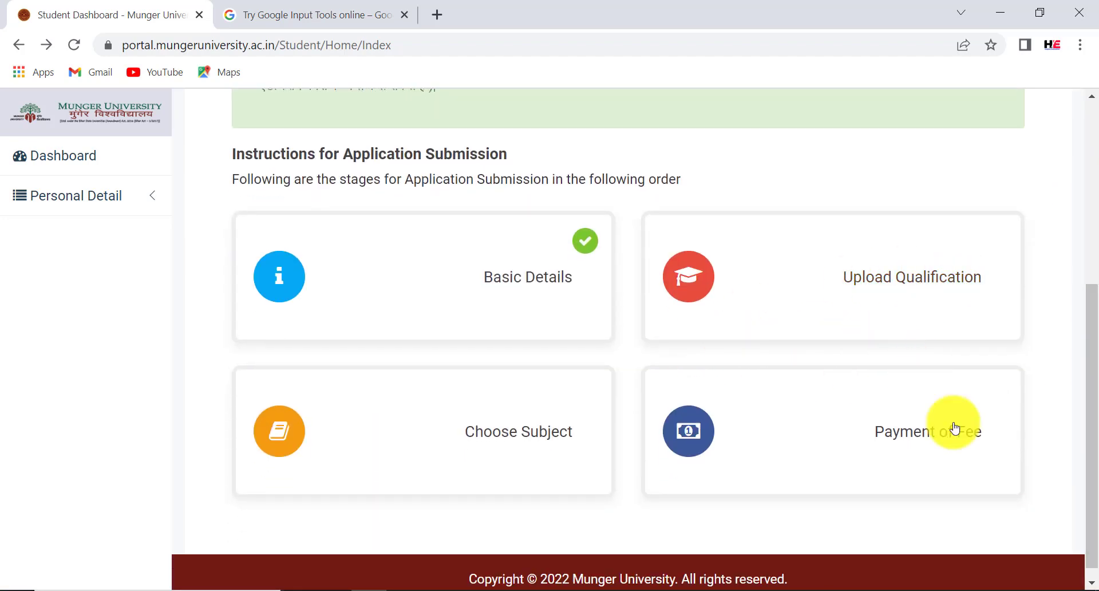
{"action": "scroll", "coordinate": [1088, 410], "scroll_direction": "up", "scroll_amount": 5}
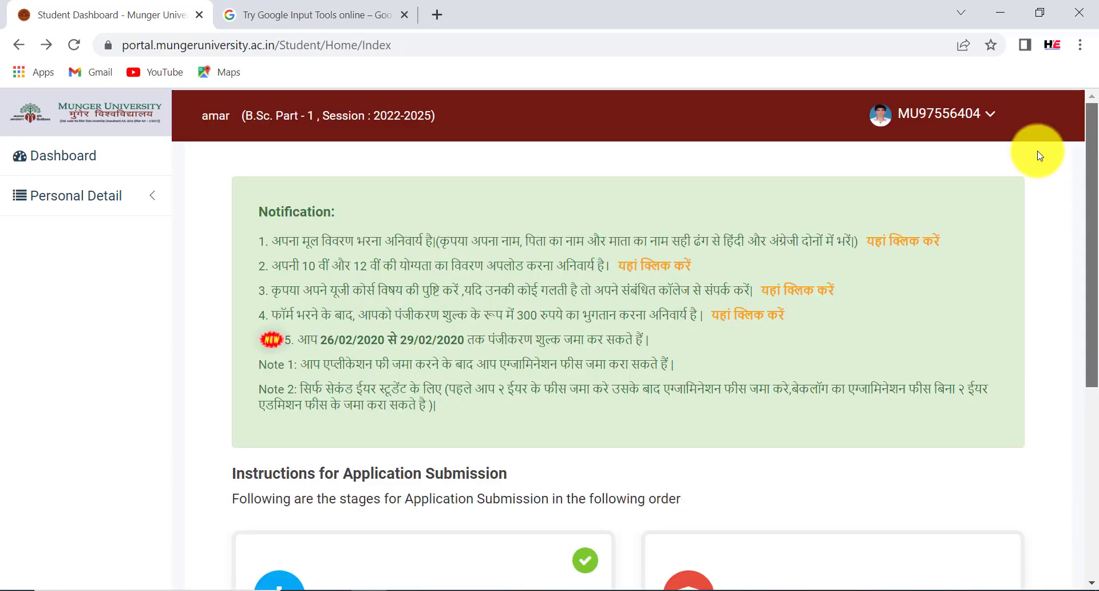